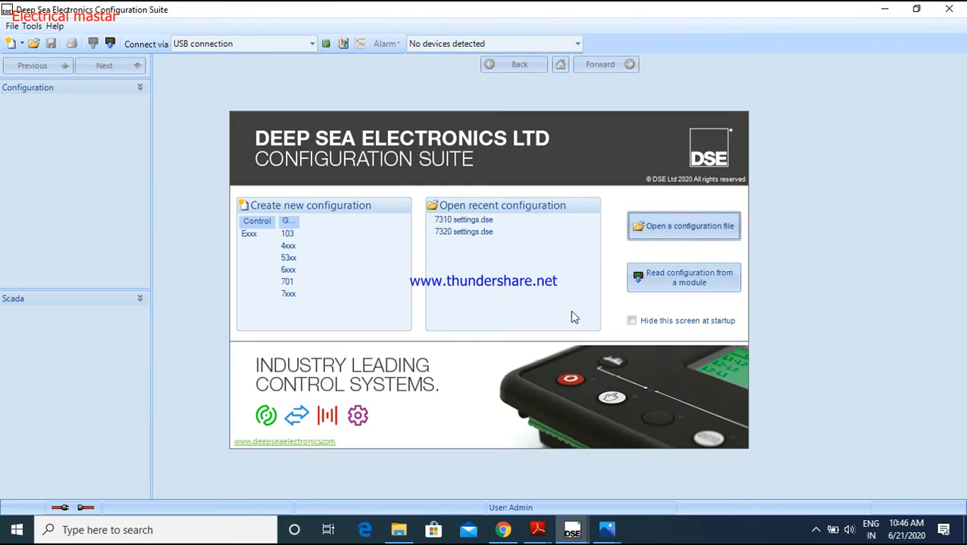
# Check the list of detected devices, and view the photo of the controller's rear terminals in Photos
pyautogui.click(578, 46)
pyautogui.click(578, 45)
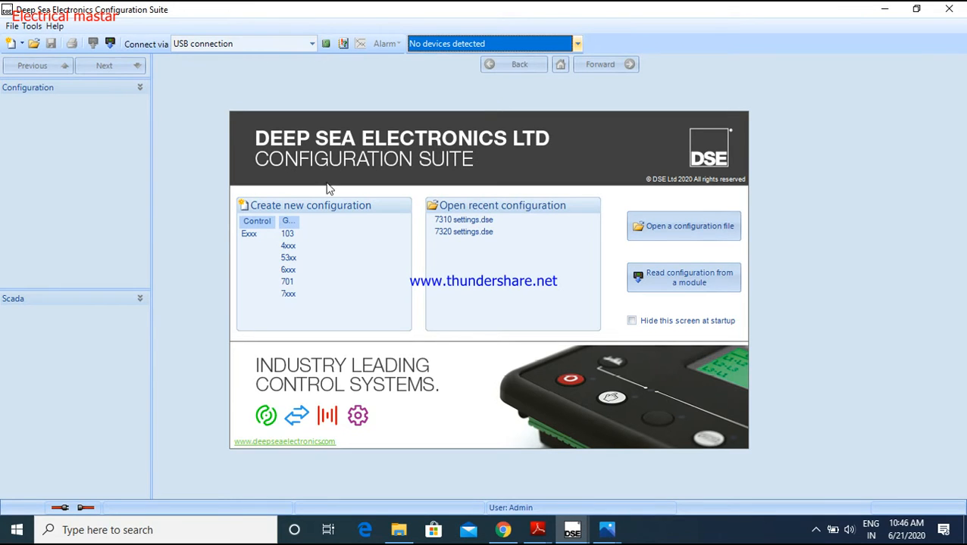
pyautogui.click(606, 530)
pyautogui.click(657, 496)
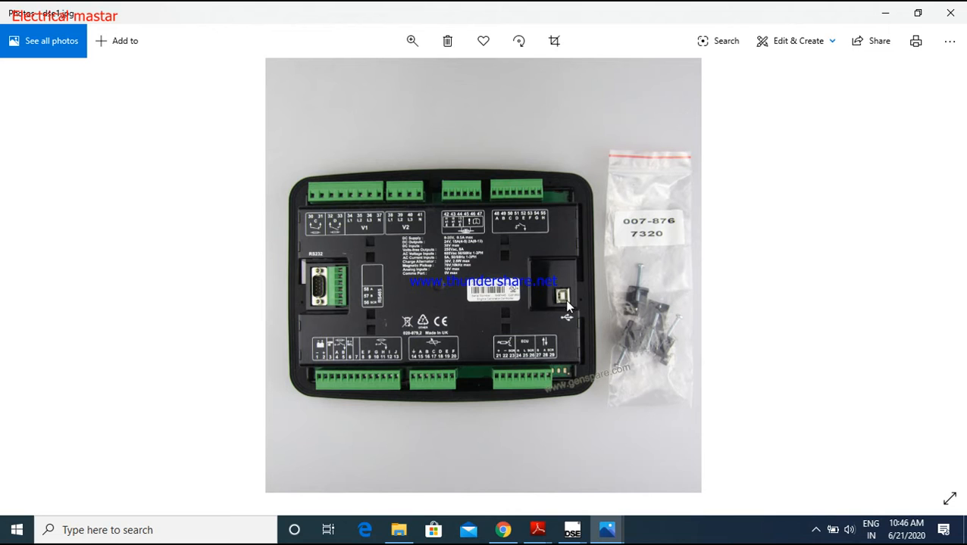
pyautogui.click(886, 15)
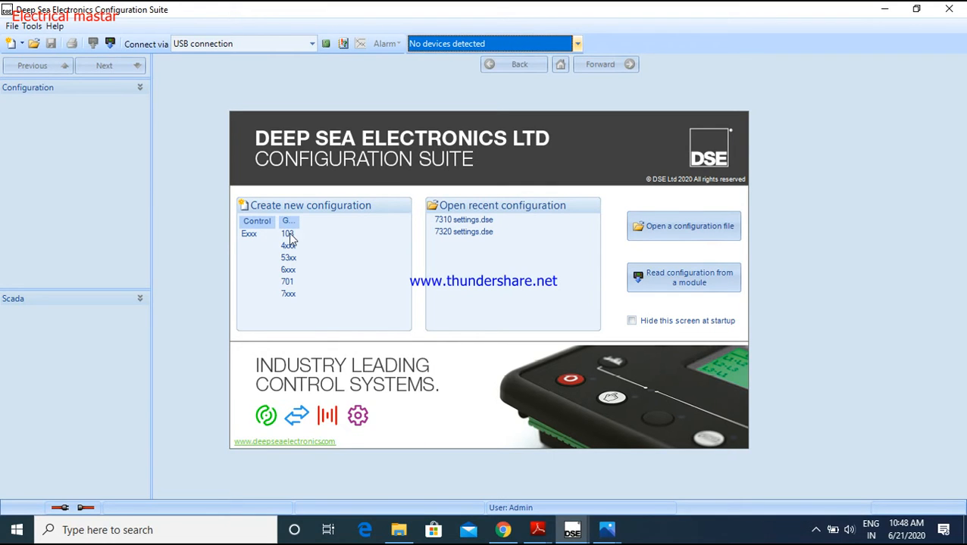
# Switch to the open 7310 configuration window and open its Module Options page
pyautogui.click(292, 302)
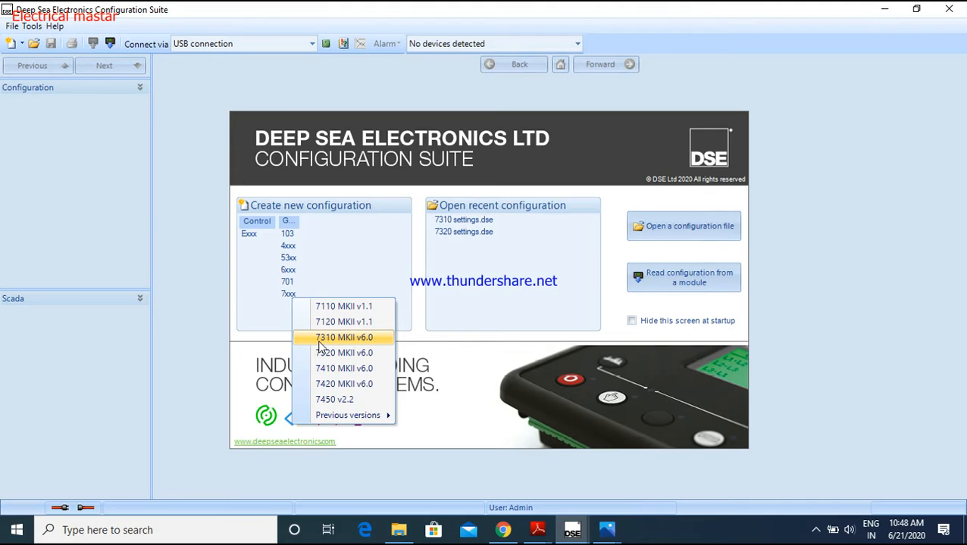
pyautogui.click(255, 303)
pyautogui.moveTo(571, 530)
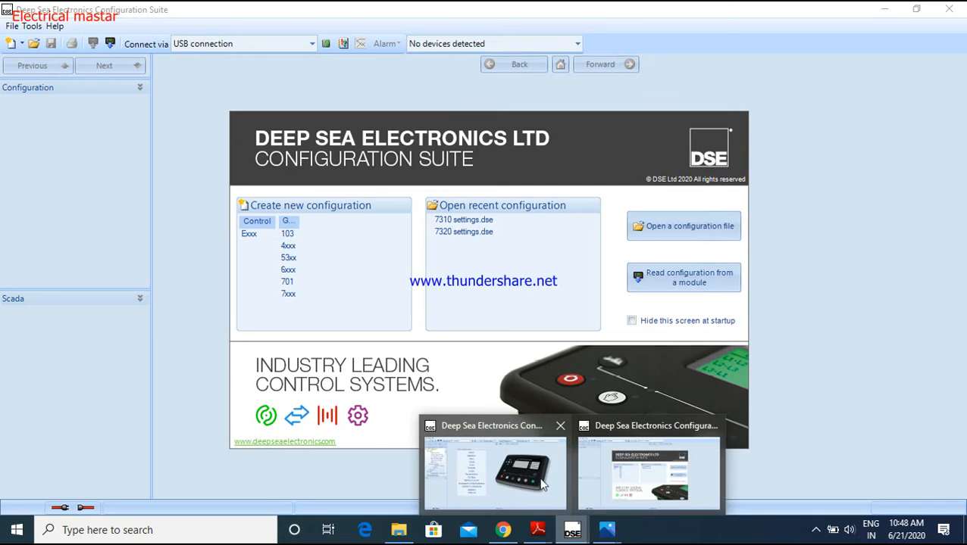
pyautogui.click(485, 469)
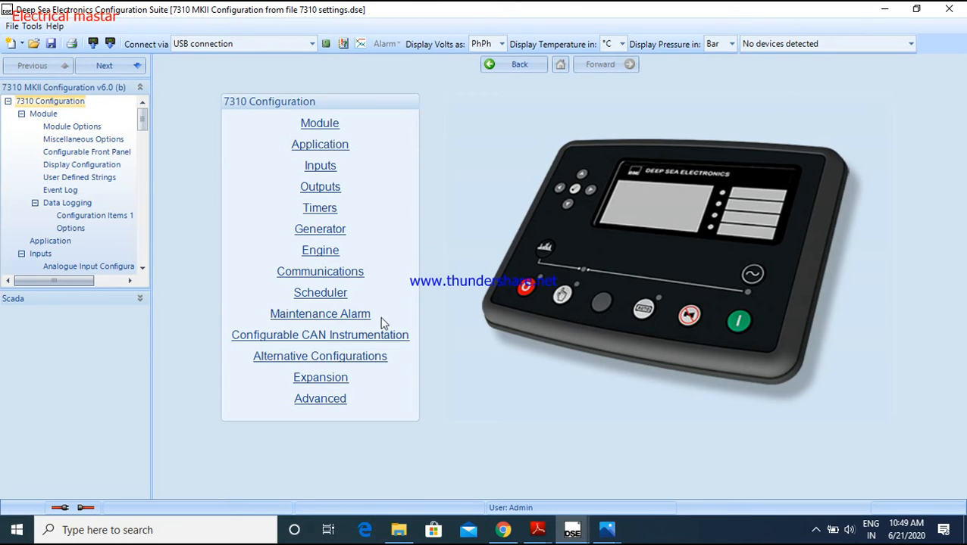
pyautogui.click(337, 124)
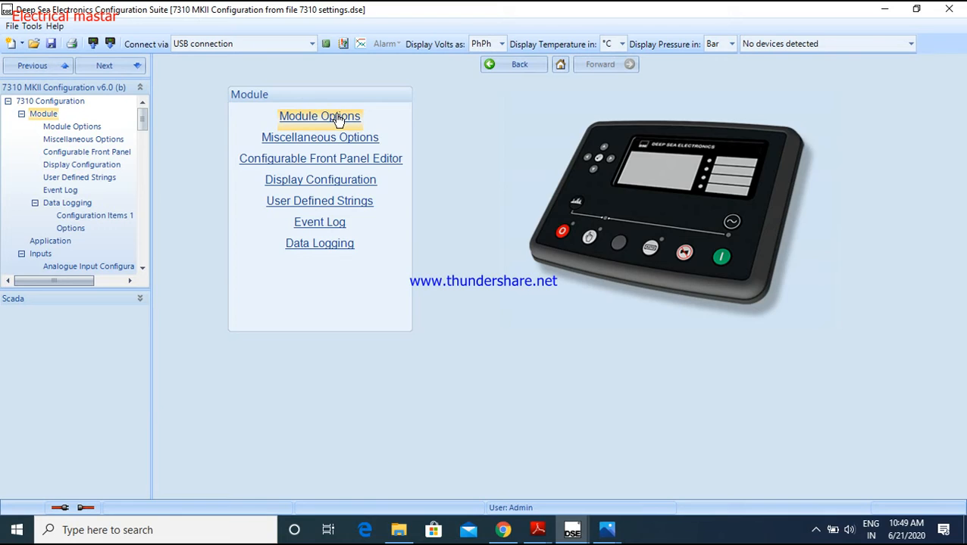
pyautogui.click(338, 121)
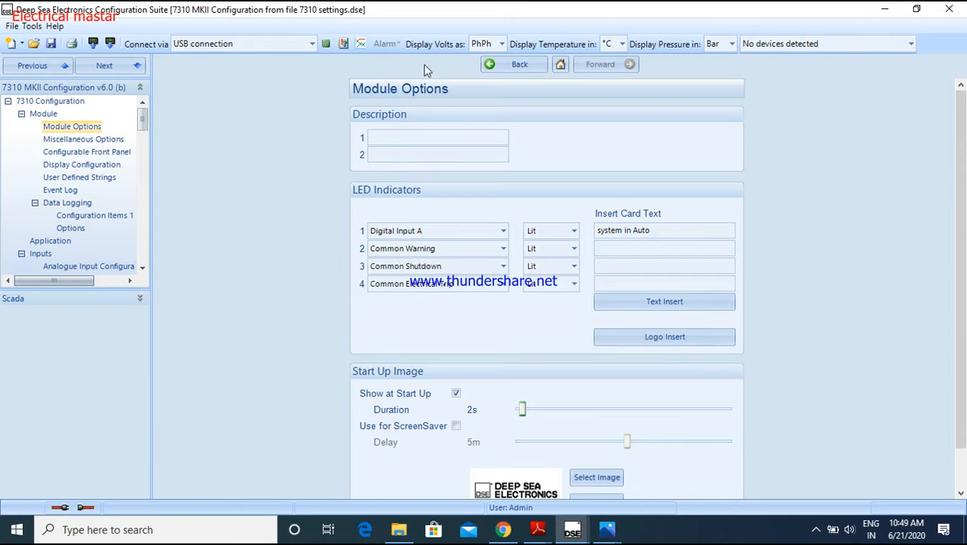
pyautogui.click(389, 153)
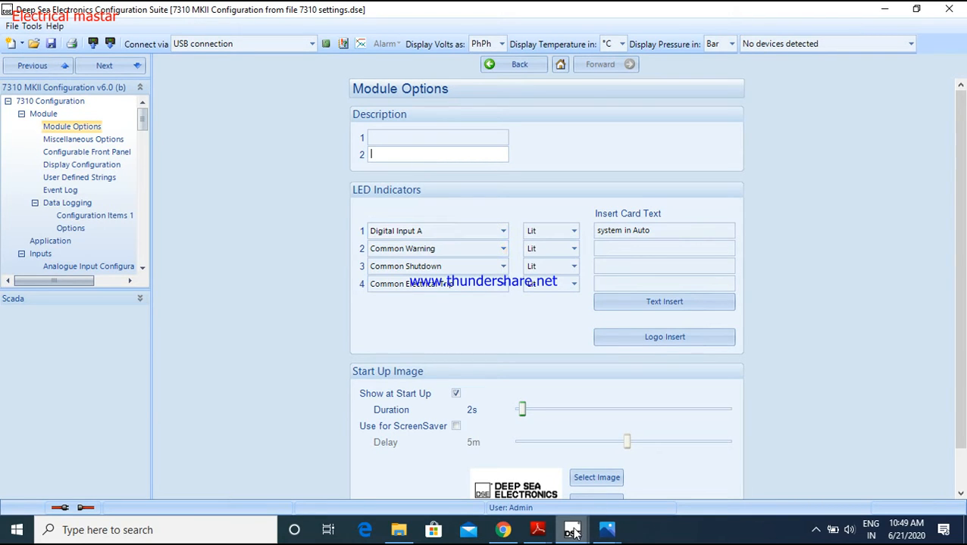
# Switch to Photos and enlarge the DSE 7320 front panel picture to examine its LED indicator labels
pyautogui.moveTo(573, 530)
pyautogui.click(621, 491)
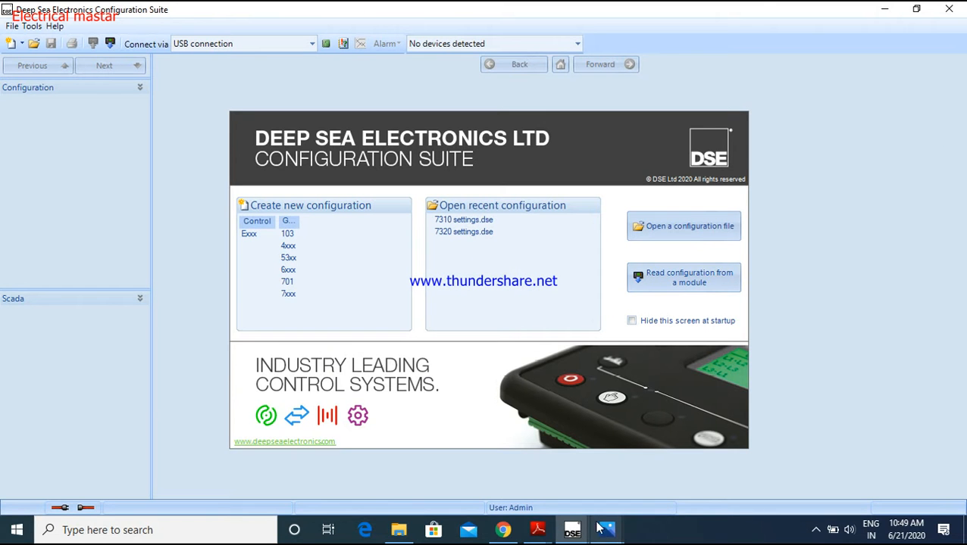
pyautogui.moveTo(606, 535)
pyautogui.click(618, 487)
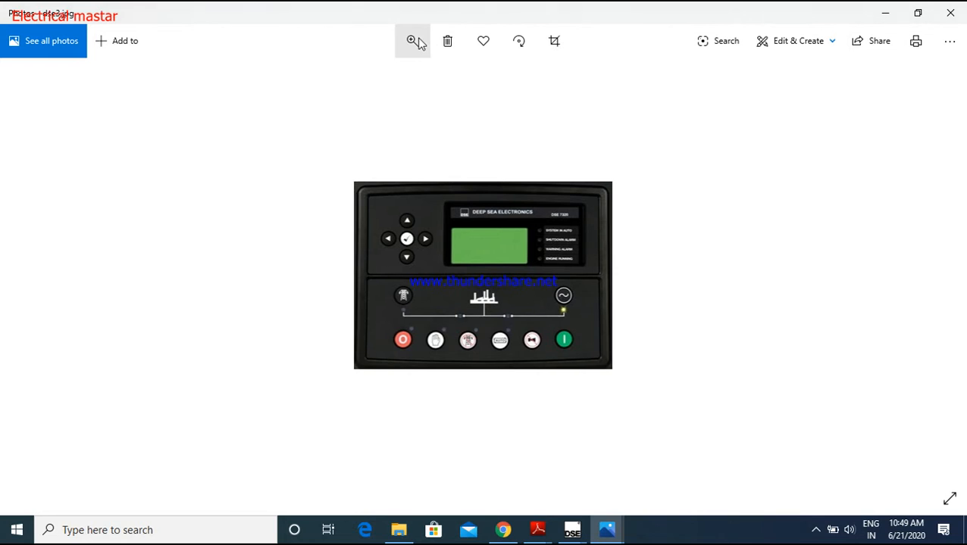
pyautogui.click(412, 50)
pyautogui.click(387, 78)
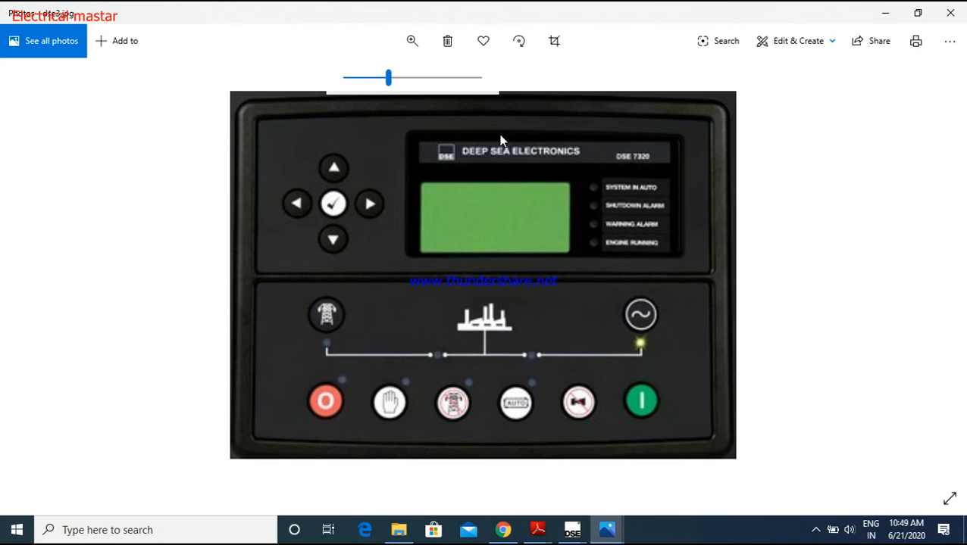
pyautogui.click(884, 13)
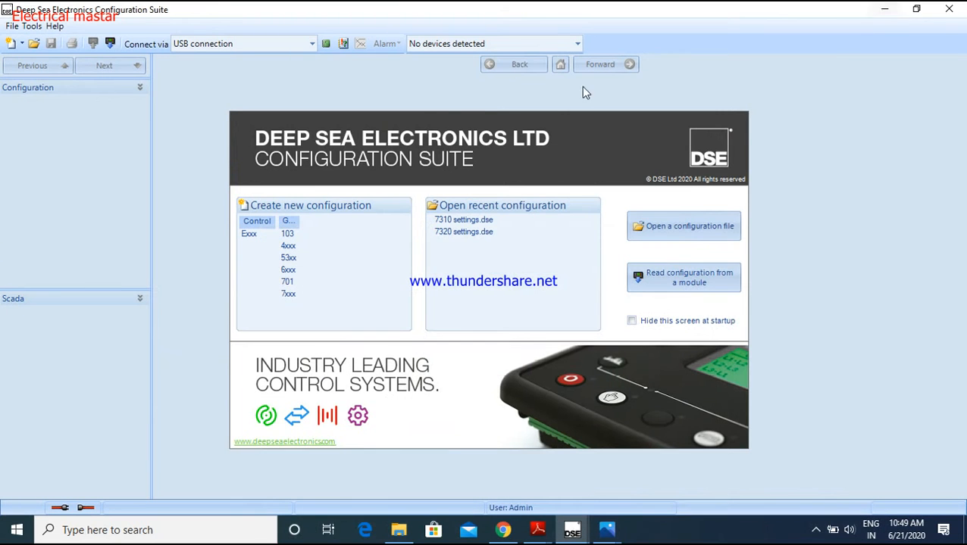
# Return to the 7310 configuration window, review LED indicator 1's source, and set LED indicator 2 to Not Used
pyautogui.click(572, 530)
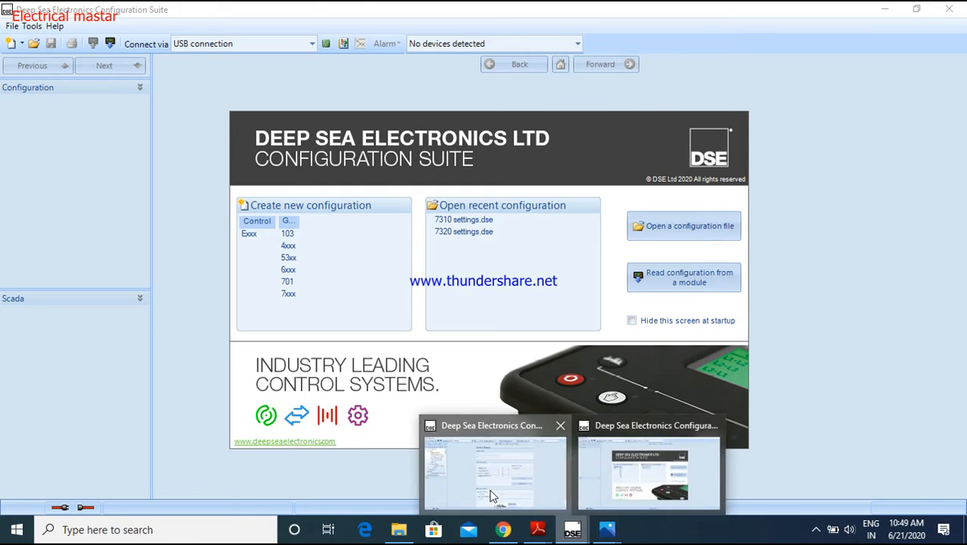
pyautogui.click(491, 496)
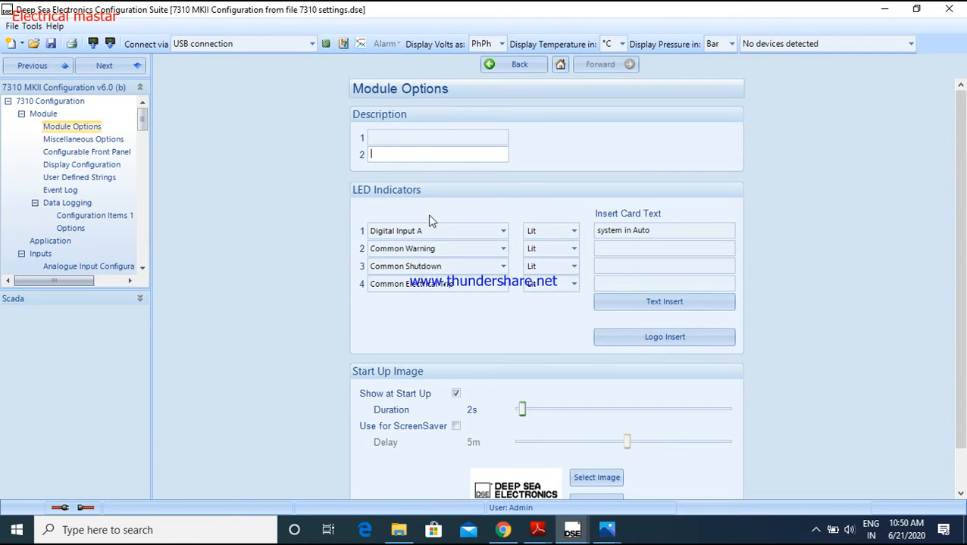
pyautogui.click(503, 230)
pyautogui.click(473, 230)
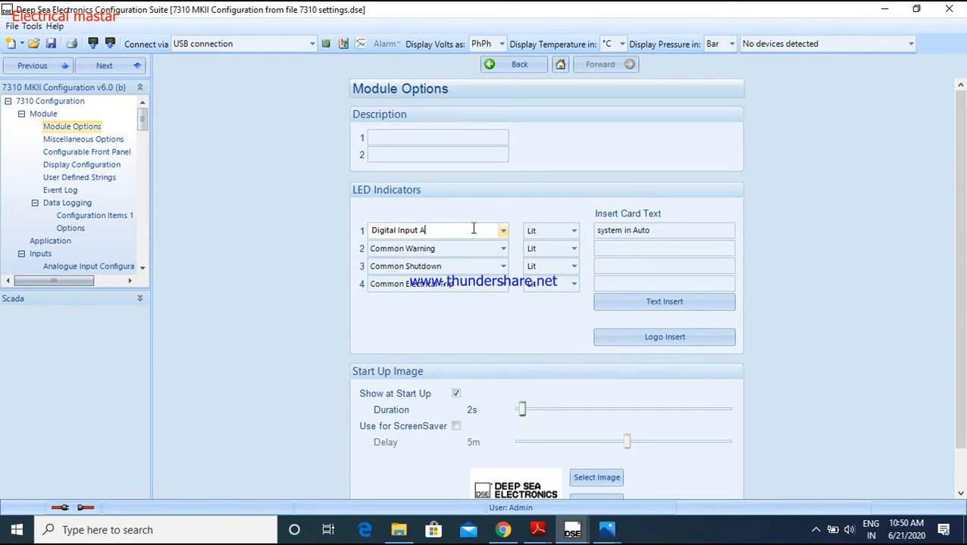
pyautogui.click(503, 249)
pyautogui.click(532, 250)
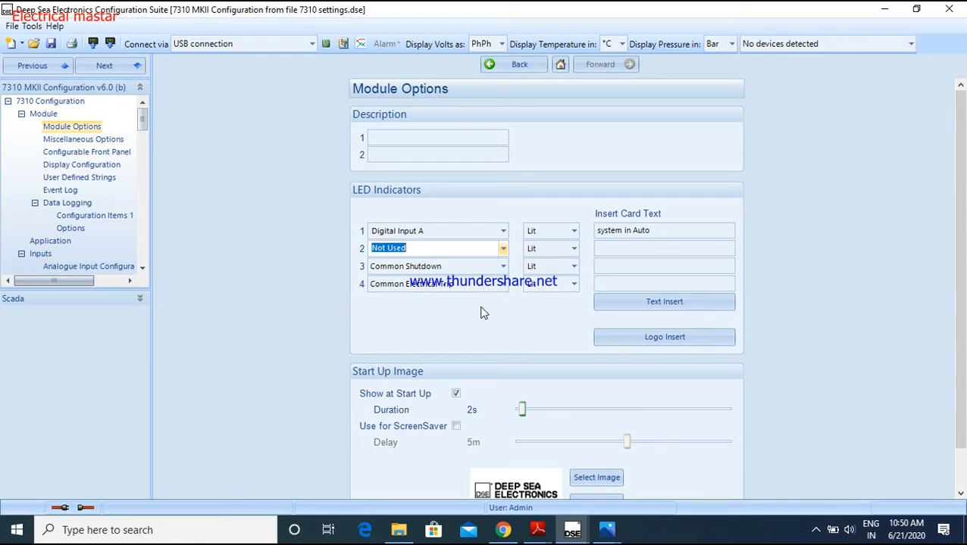
# Enter "electrical trip" as the insert card text for LED indicator 2 and preview the text insert card
pyautogui.click(672, 231)
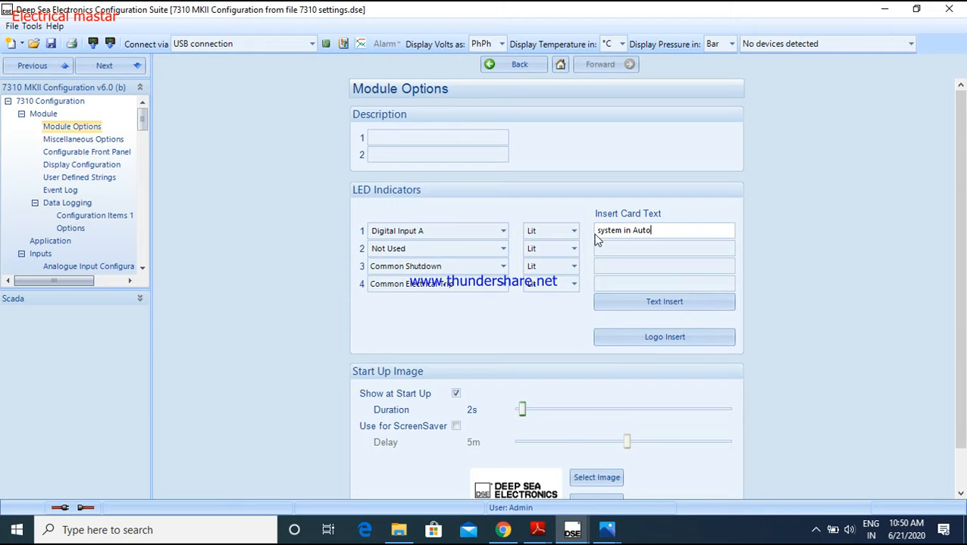
pyautogui.click(638, 247)
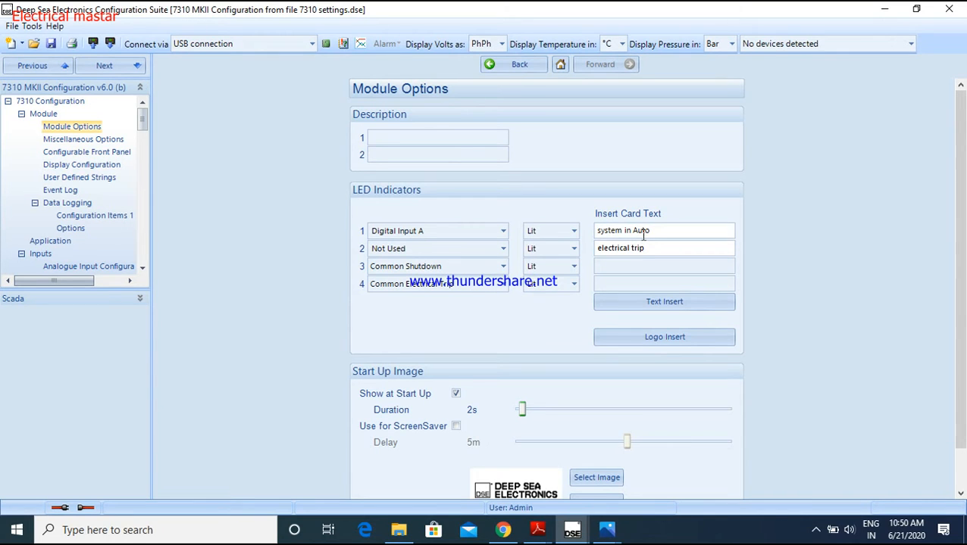
pyautogui.click(663, 306)
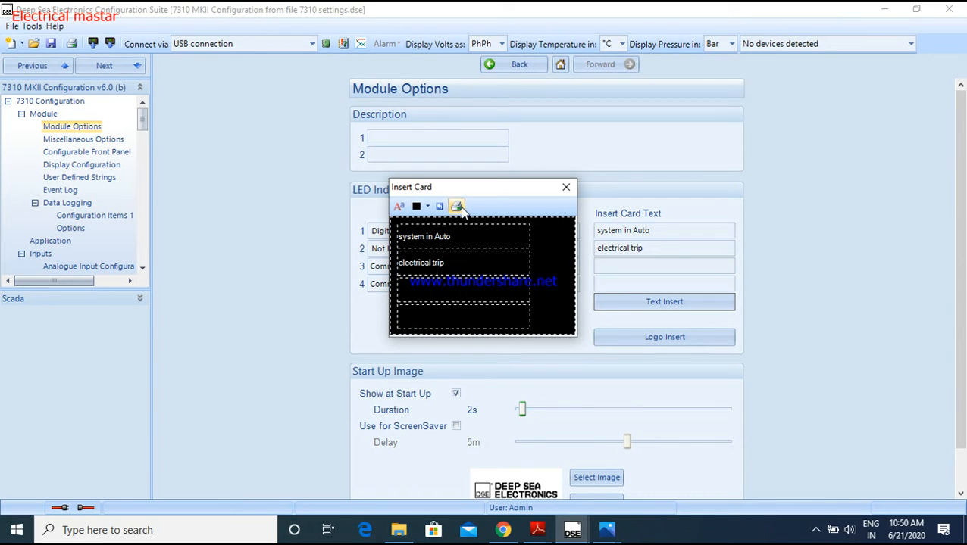
pyautogui.click(566, 187)
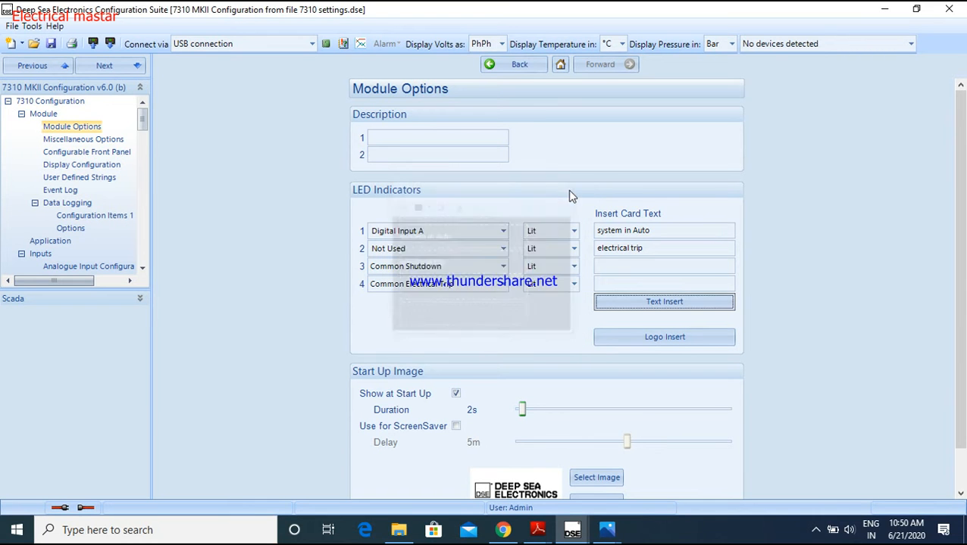
# View the controller's front panel photo in Photos again and return to the configuration
pyautogui.moveTo(606, 530)
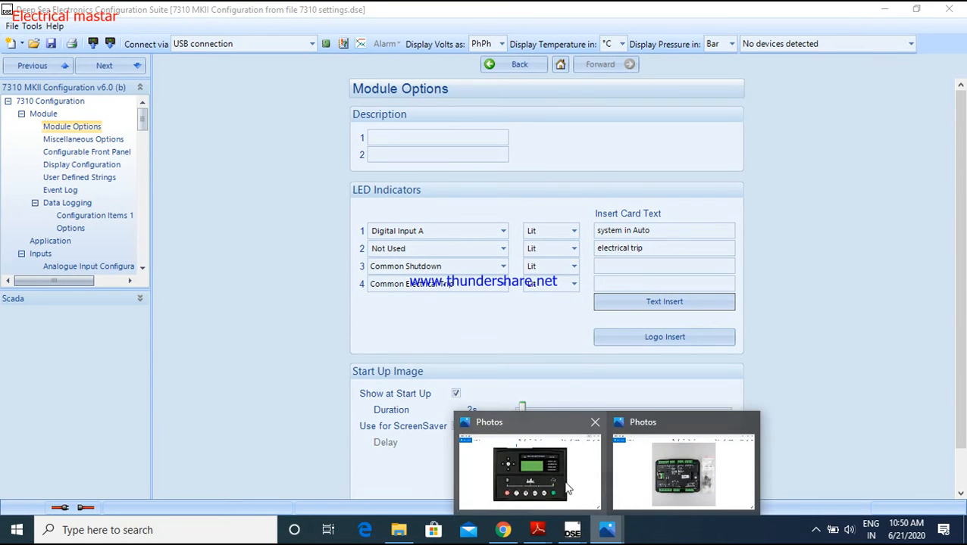
pyautogui.click(530, 466)
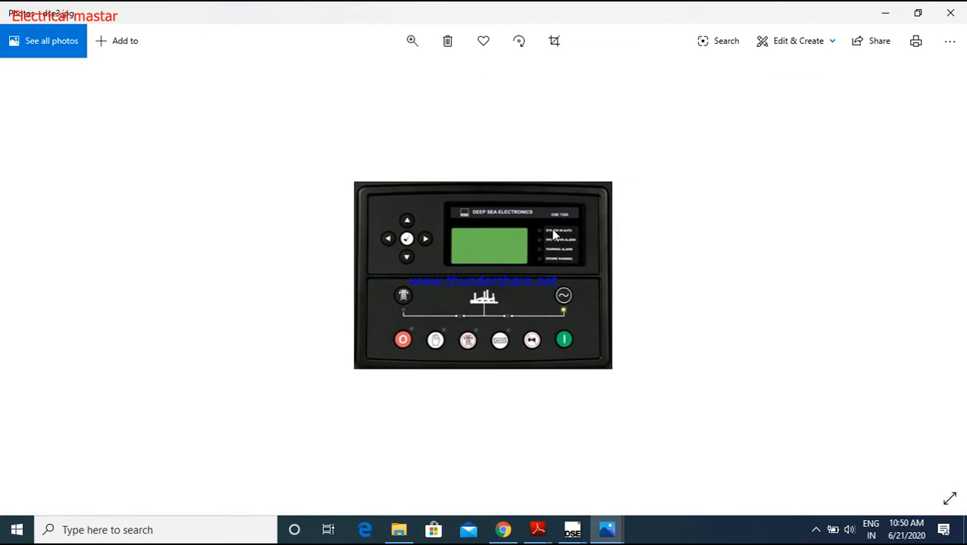
pyautogui.click(886, 12)
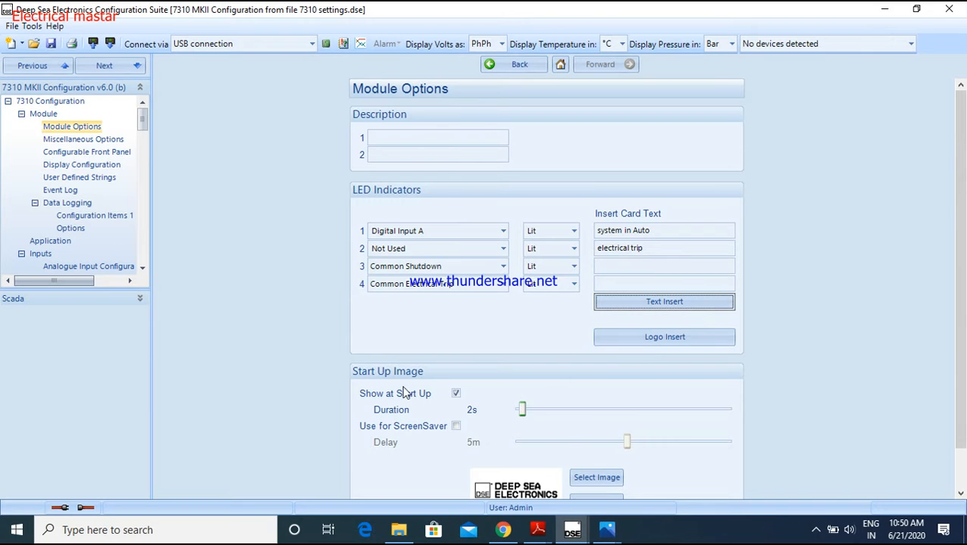
# Toggle Show at Start Up off and on again, and load "DSE Startup Image 132x64 Mono" as the start up image
pyautogui.scroll(-1, 650, 413)
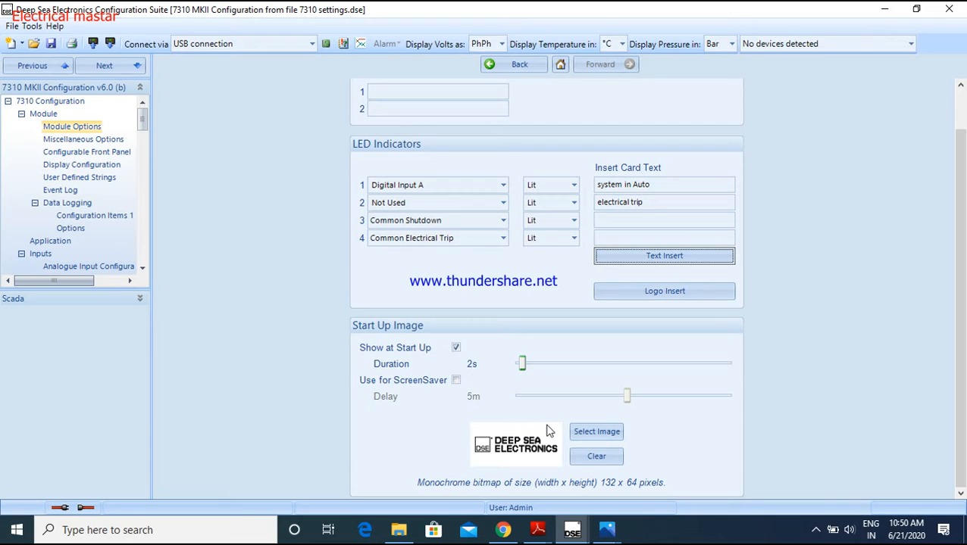
pyautogui.click(456, 347)
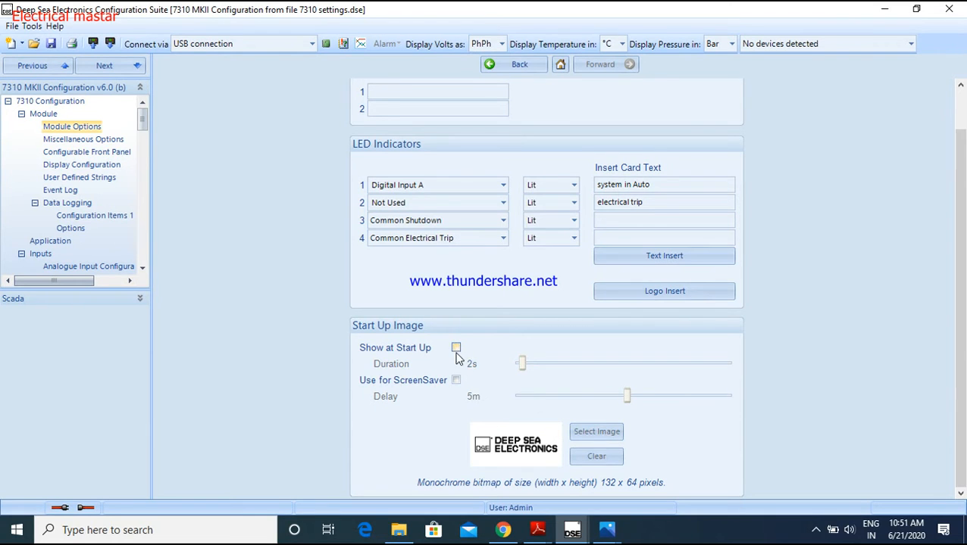
pyautogui.click(455, 348)
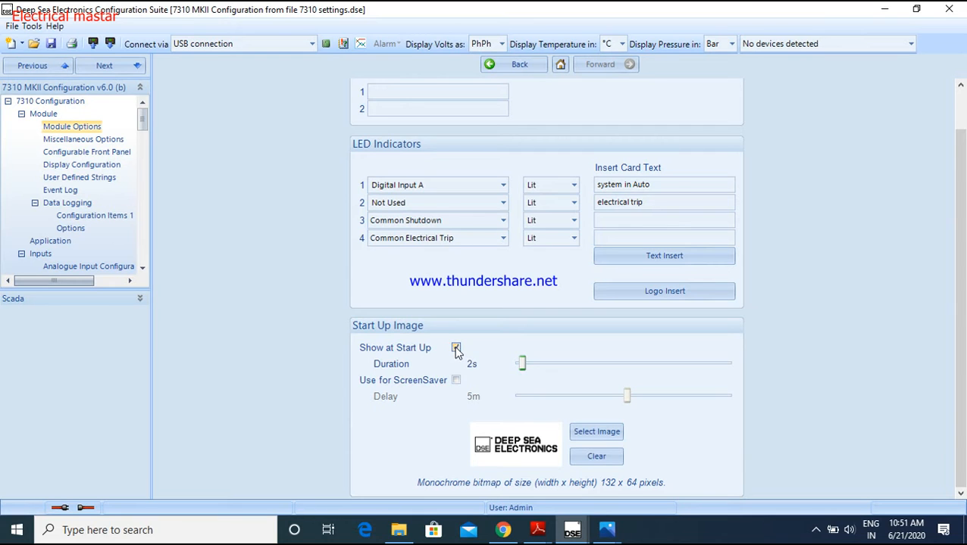
pyautogui.click(597, 434)
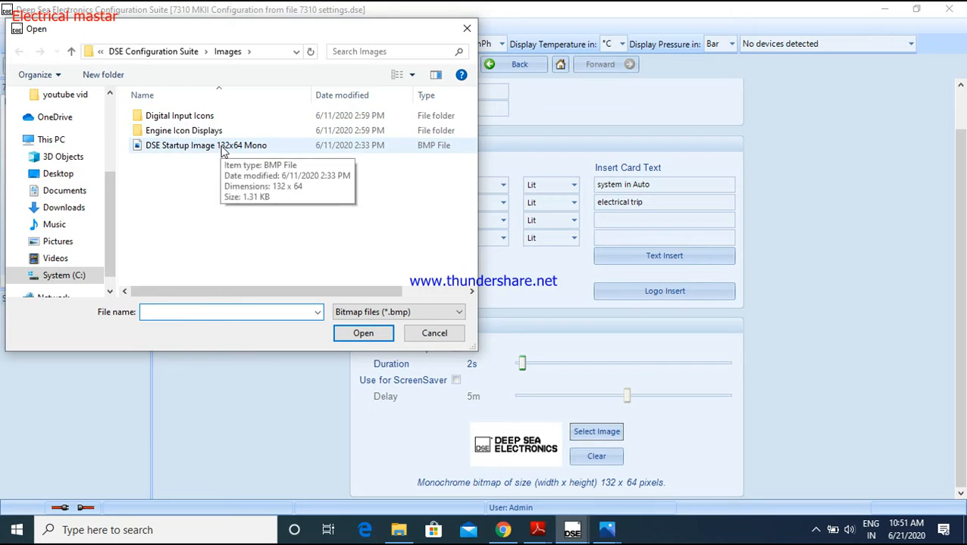
pyautogui.click(223, 150)
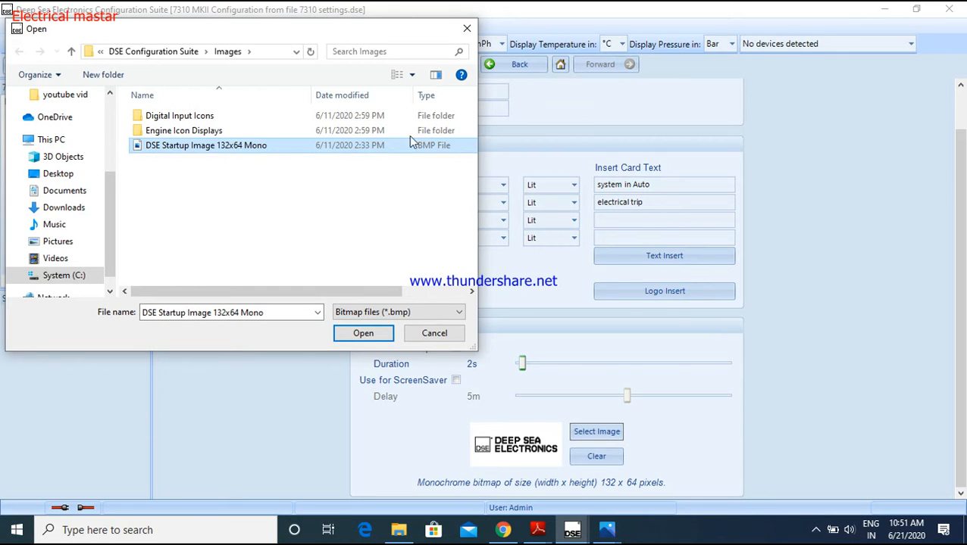
pyautogui.click(362, 333)
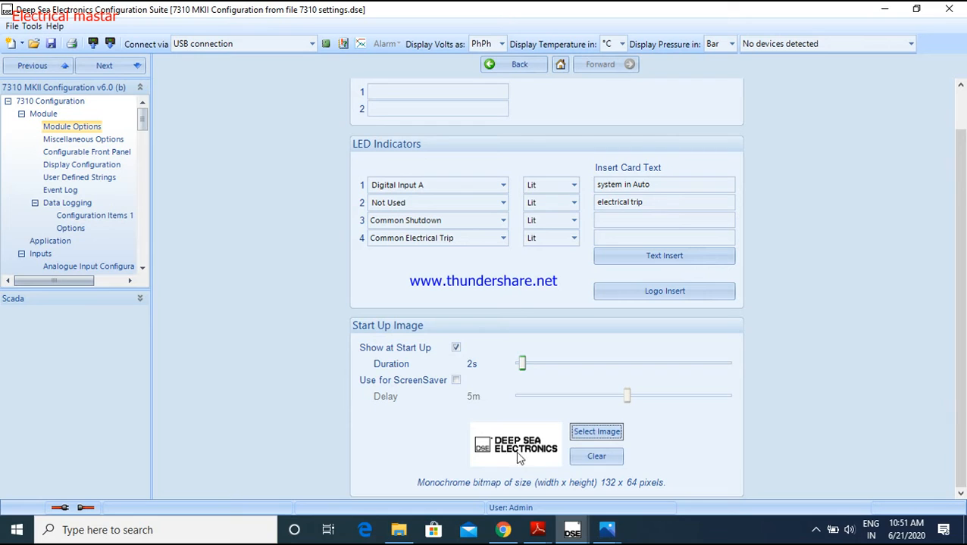
pyautogui.moveTo(522, 368)
pyautogui.scroll(1, 765, 376)
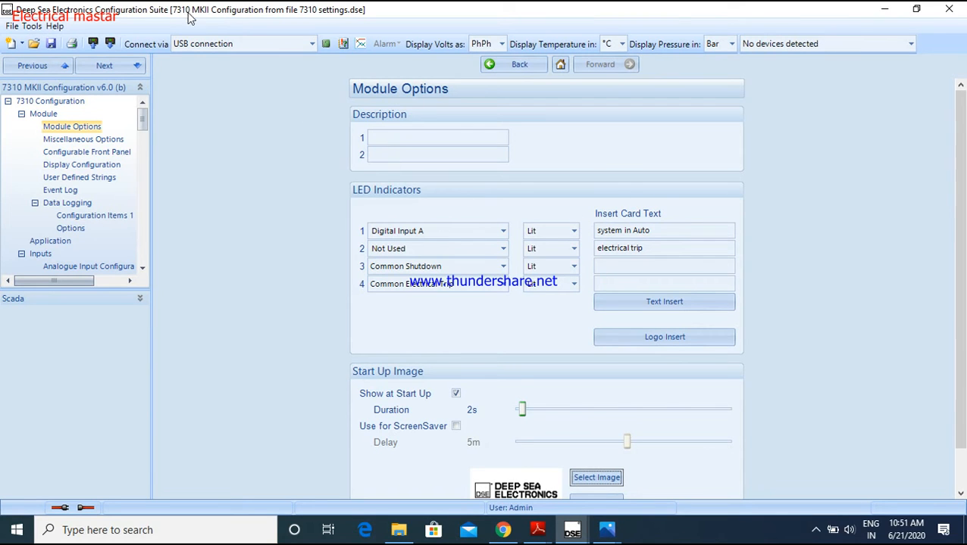
# Review the module's Miscellaneous Options page and return to the Module overview
pyautogui.click(515, 67)
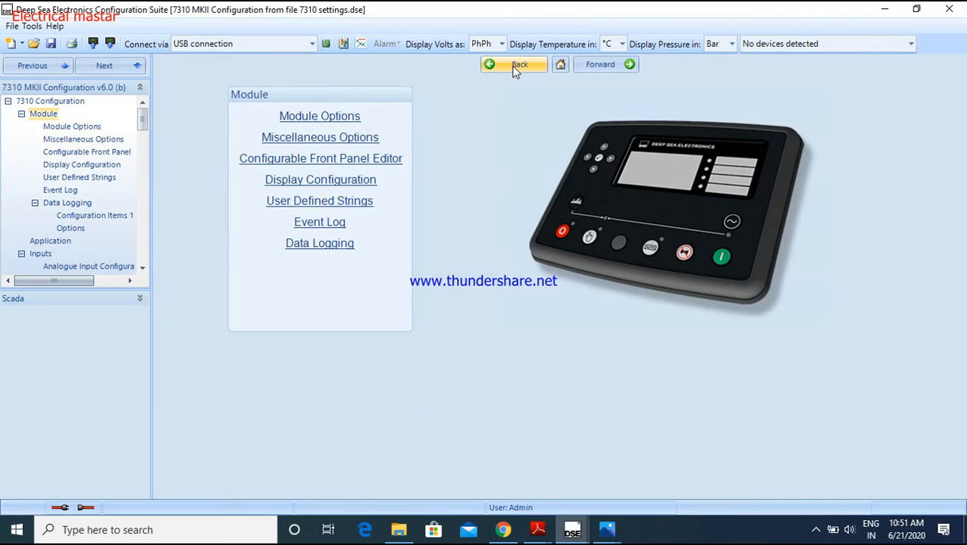
pyautogui.click(326, 142)
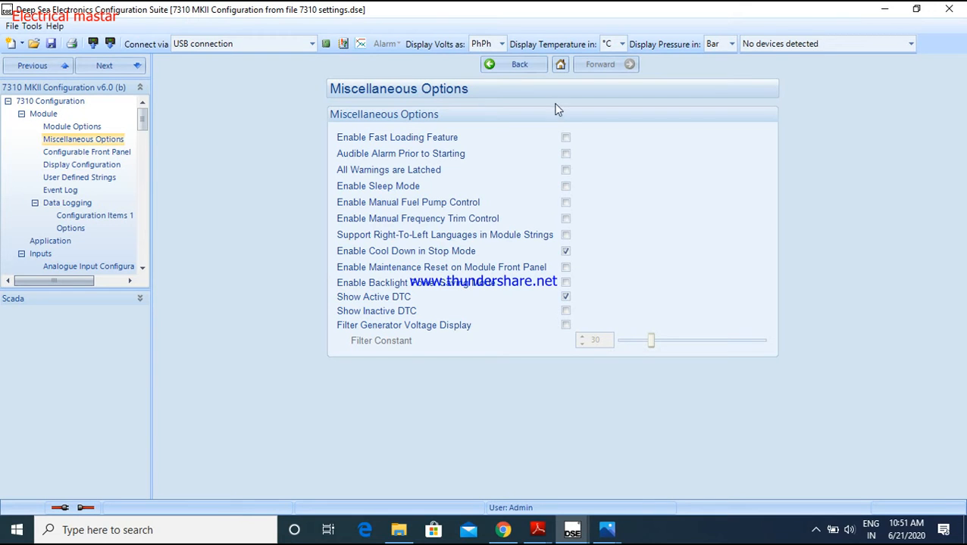
pyautogui.click(506, 64)
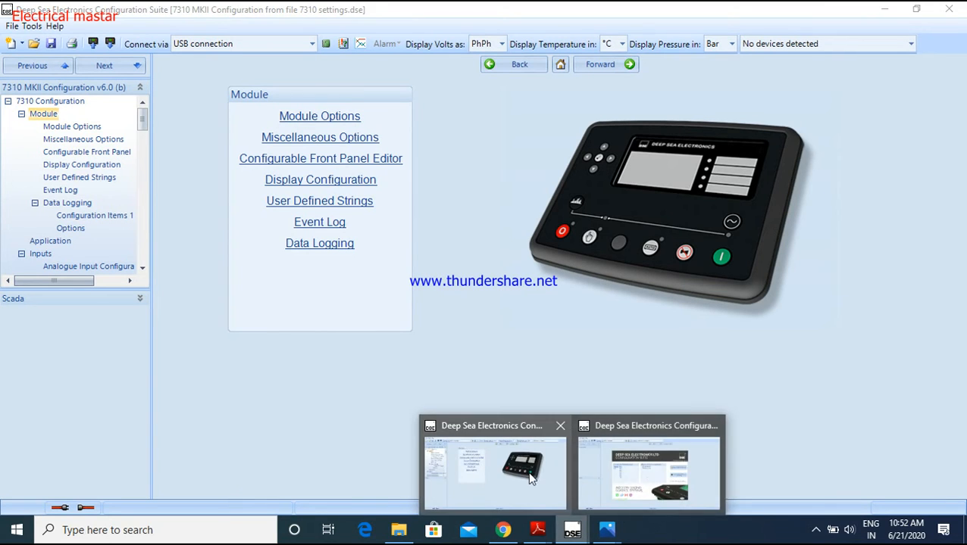
# View the controller's front panel photo in Photos and return to the Module overview in the configuration
pyautogui.moveTo(606, 530)
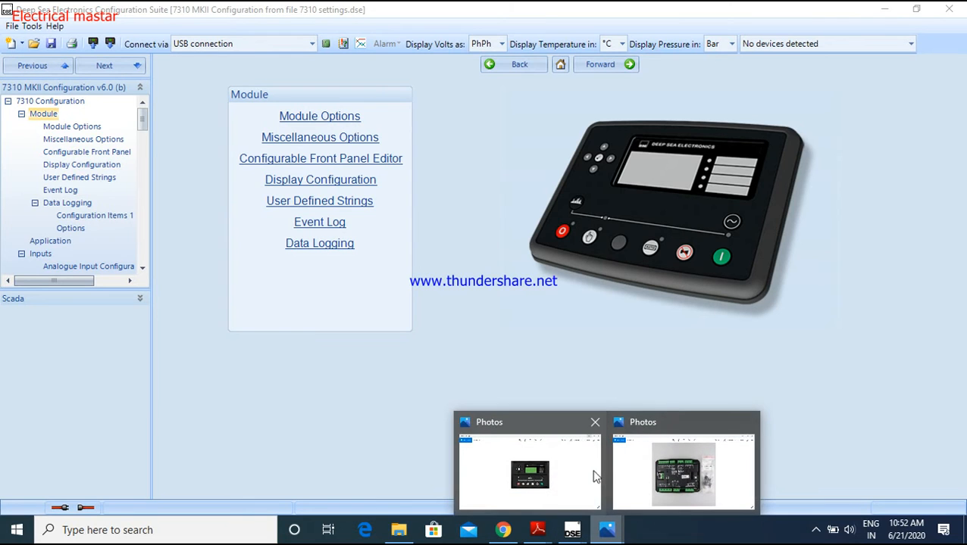
pyautogui.click(527, 462)
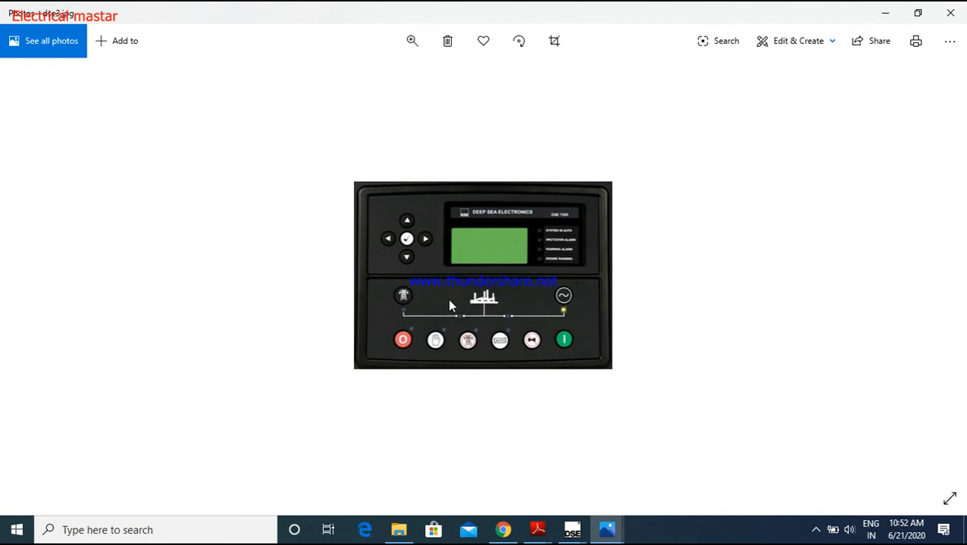
pyautogui.click(885, 14)
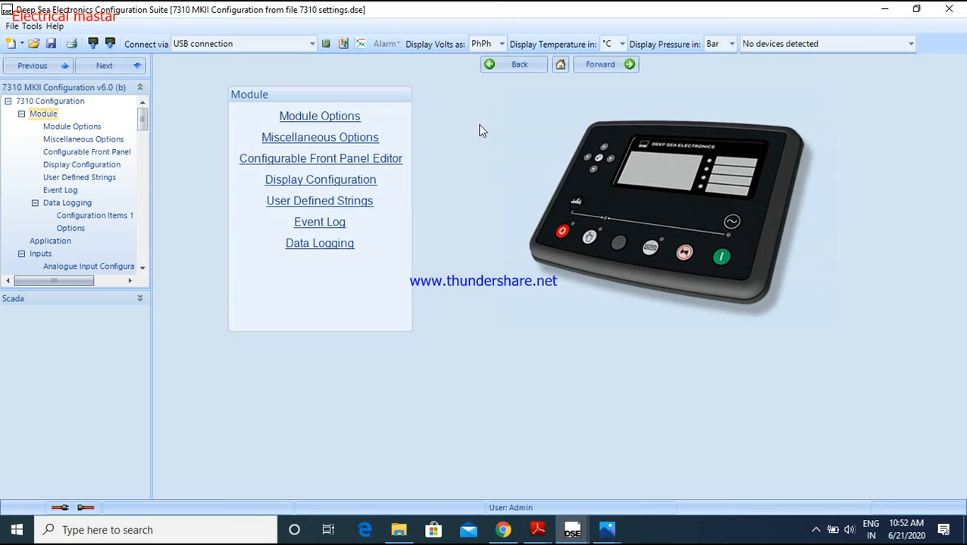
# Open the Configurable Front Panel Editor and enable it, switching it off and on again once
pyautogui.click(353, 163)
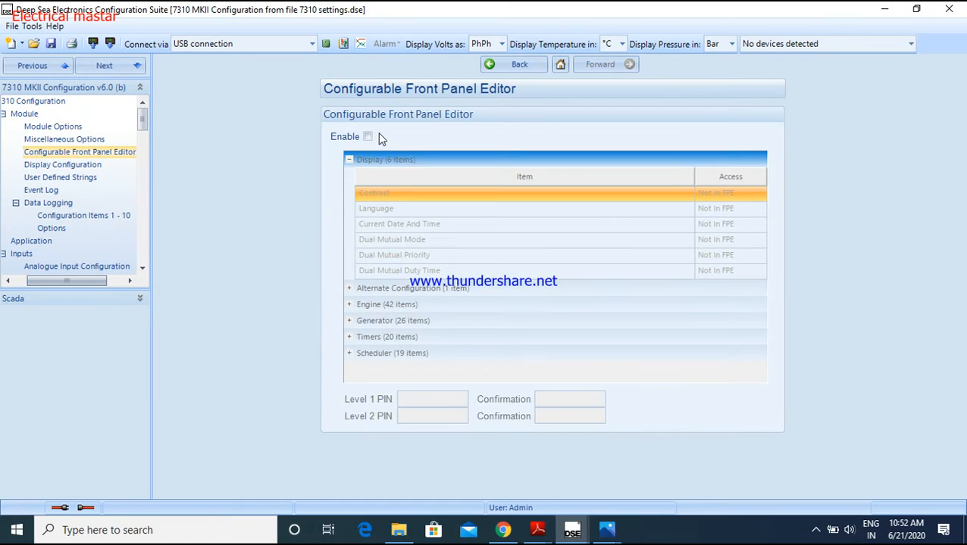
pyautogui.click(367, 137)
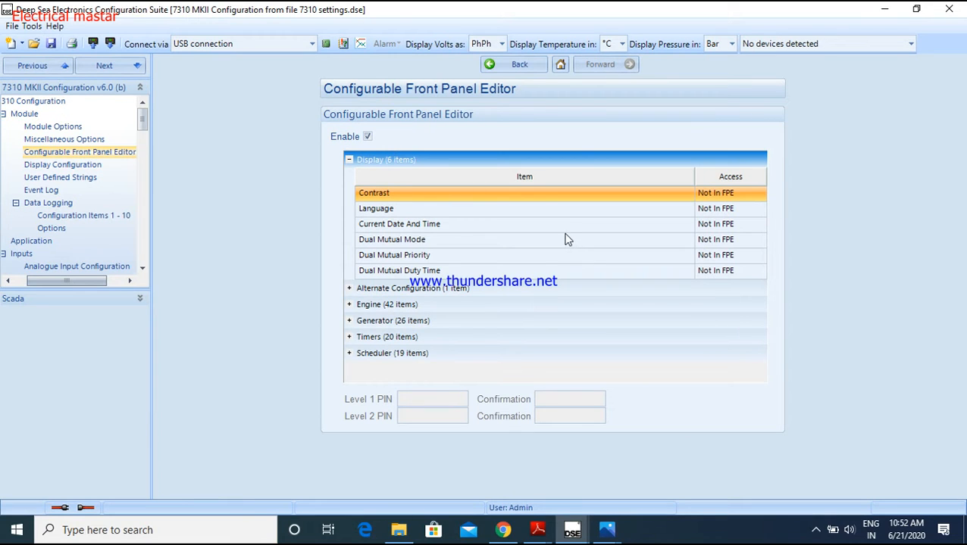
pyautogui.click(367, 136)
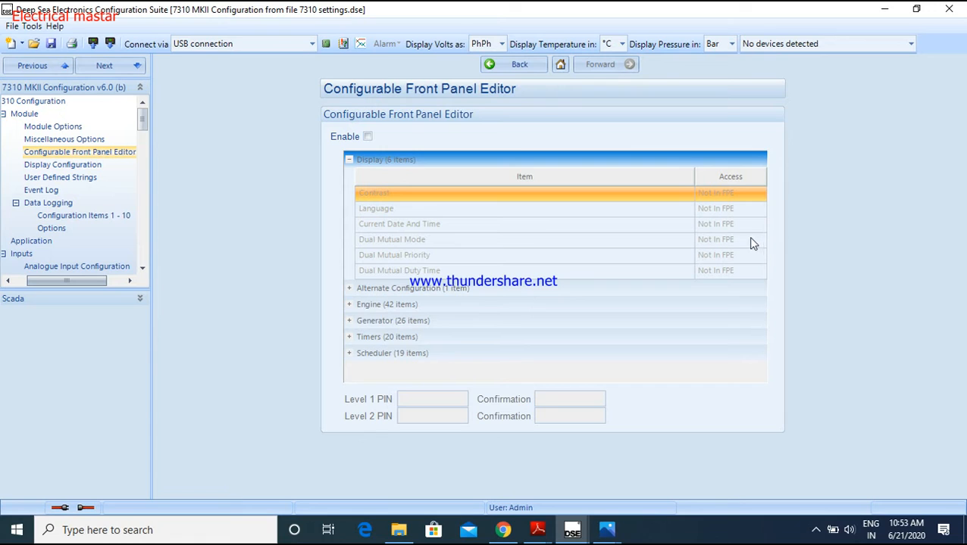
pyautogui.click(367, 136)
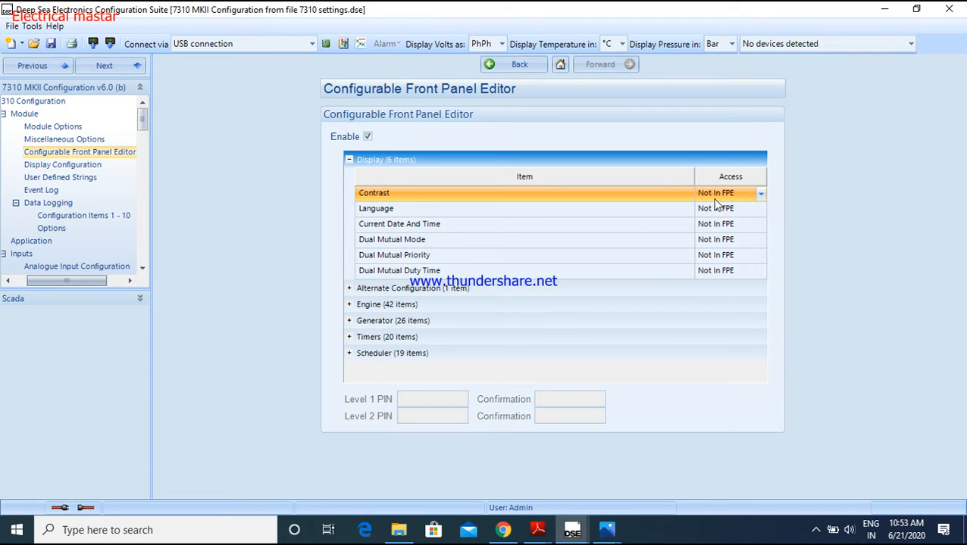
# Try Level 1 PIN access for the Contrast item and set the Language item's access to Level 2 PIN
pyautogui.click(760, 195)
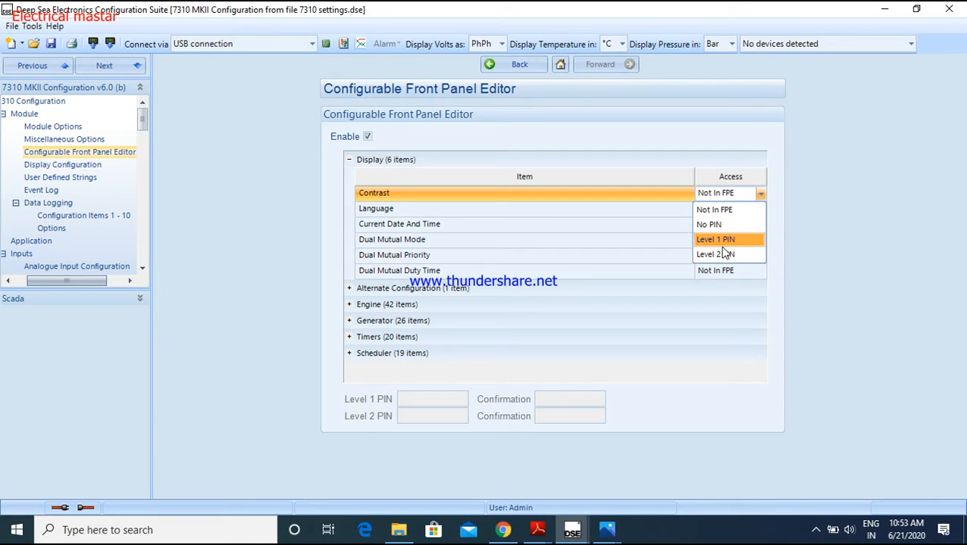
pyautogui.click(423, 400)
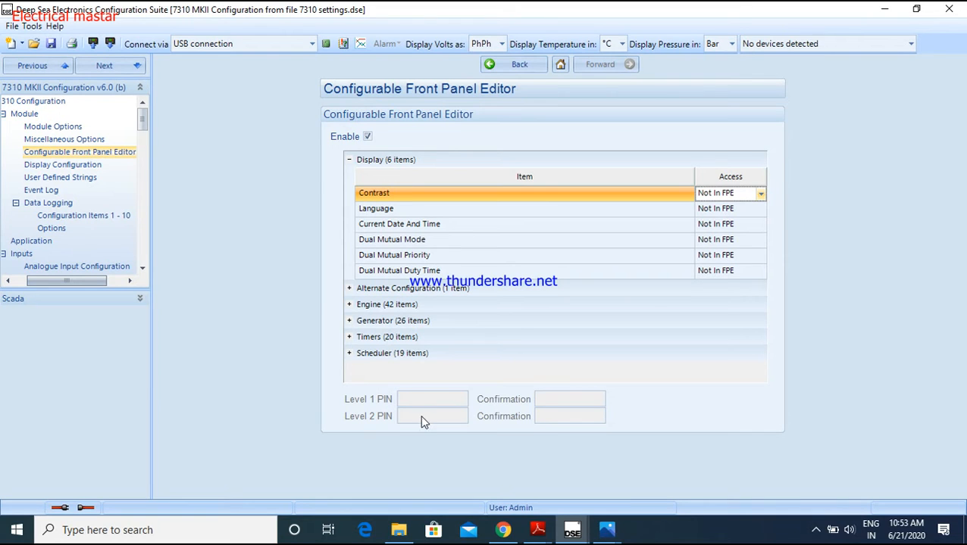
pyautogui.click(761, 194)
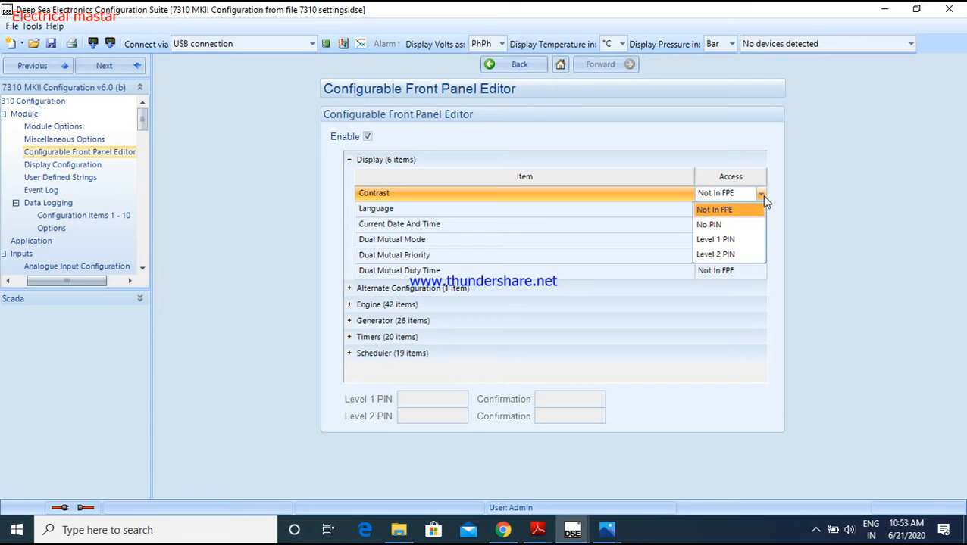
pyautogui.click(742, 241)
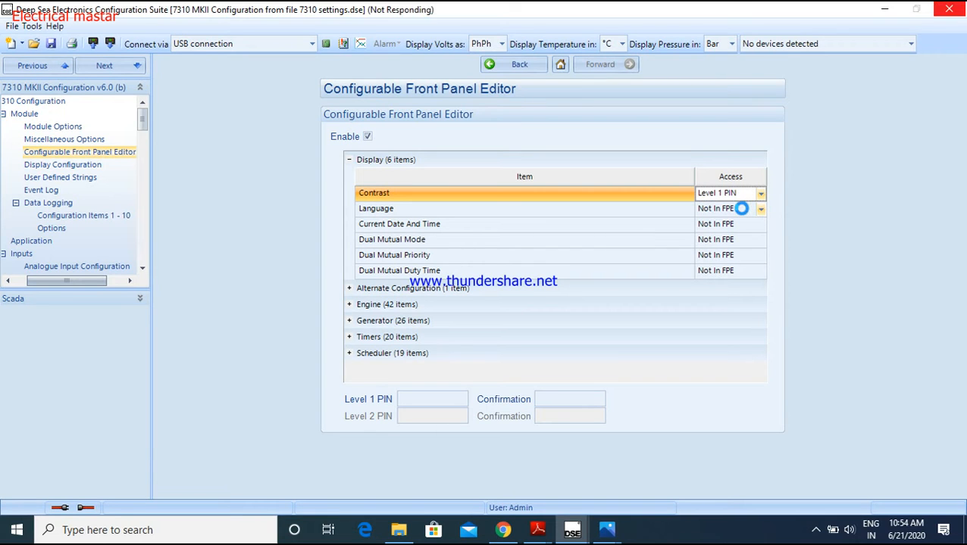
pyautogui.click(760, 208)
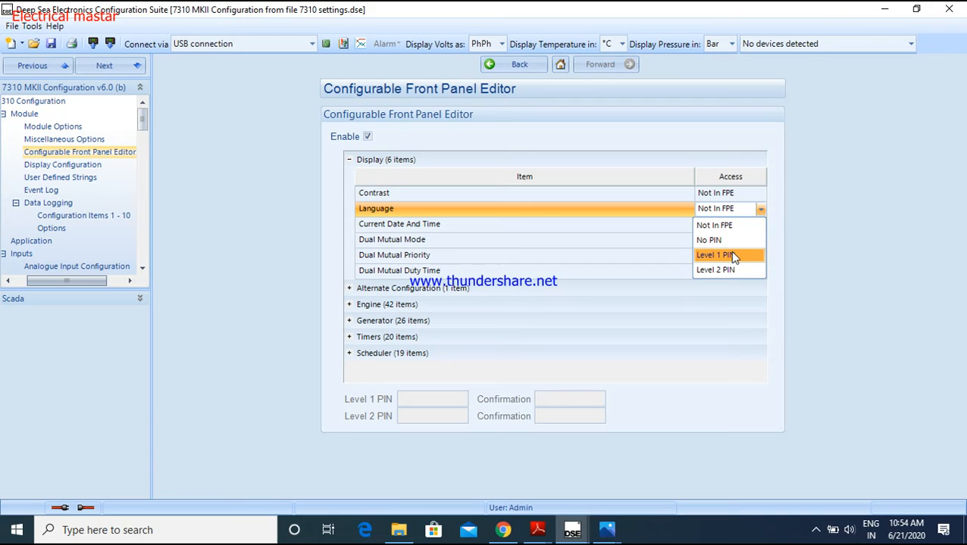
pyautogui.click(731, 271)
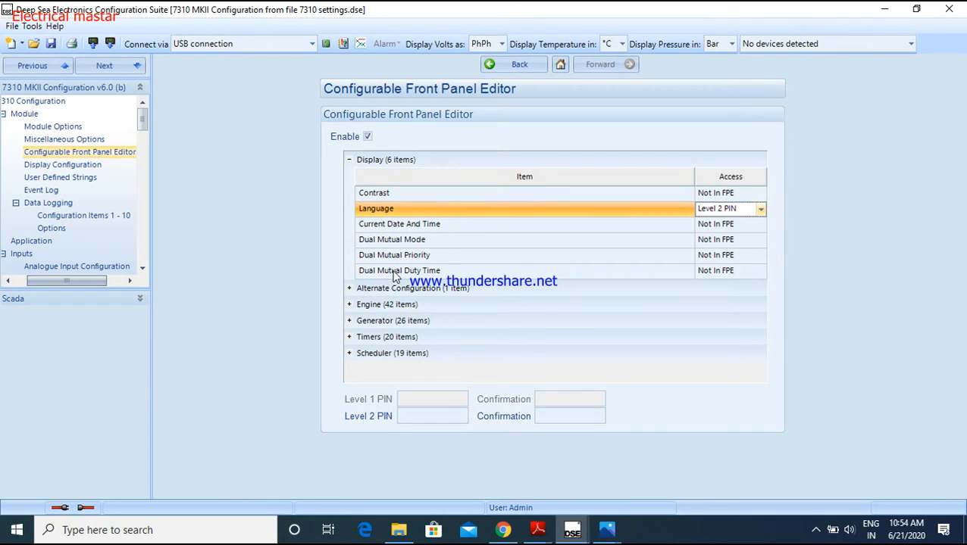
# Expand the Alternate Configuration group and check the access options offered for its item
pyautogui.click(350, 289)
pyautogui.scroll(-2, 558, 250)
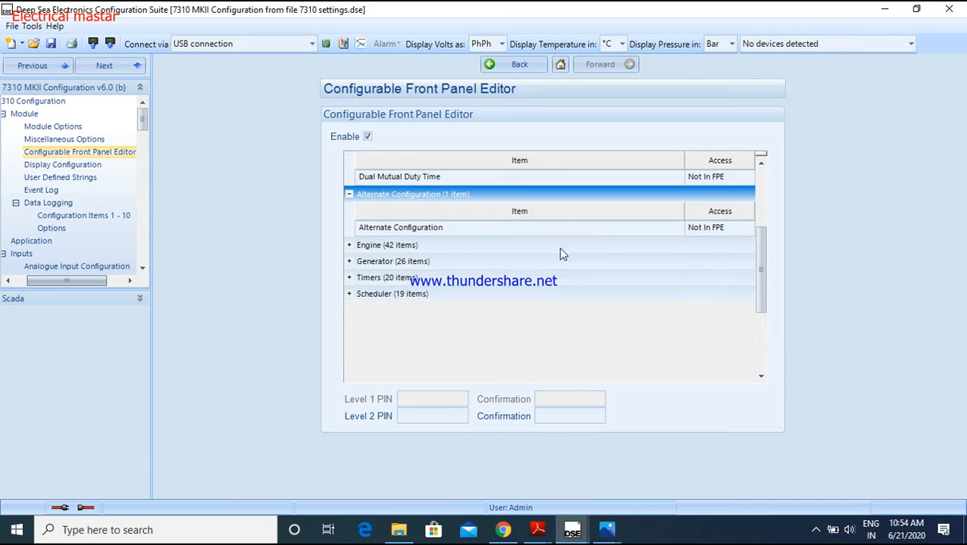
pyautogui.click(744, 232)
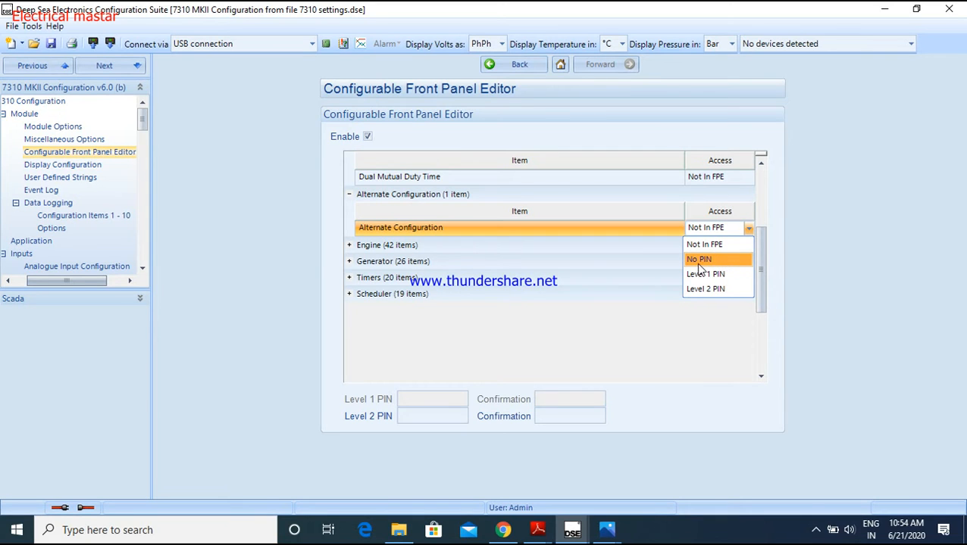
pyautogui.click(747, 231)
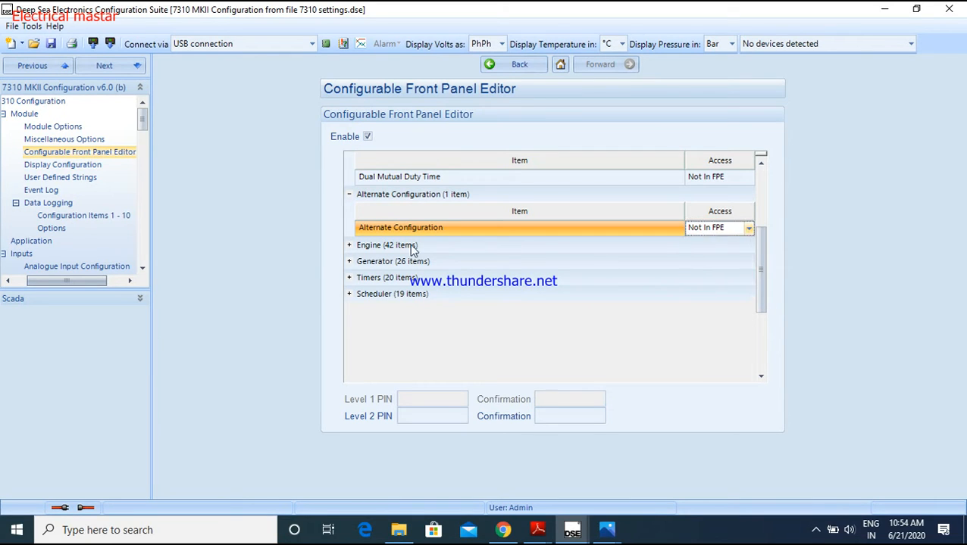
# Expand the Engine group, look through its items and check the access options for Oil Pressure Low Shutdown
pyautogui.click(350, 246)
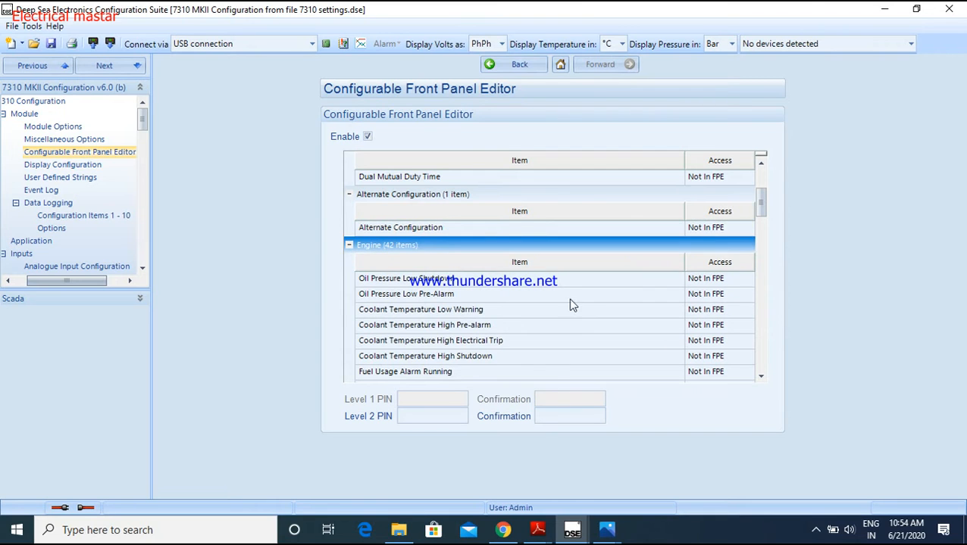
pyautogui.scroll(-3, 555, 296)
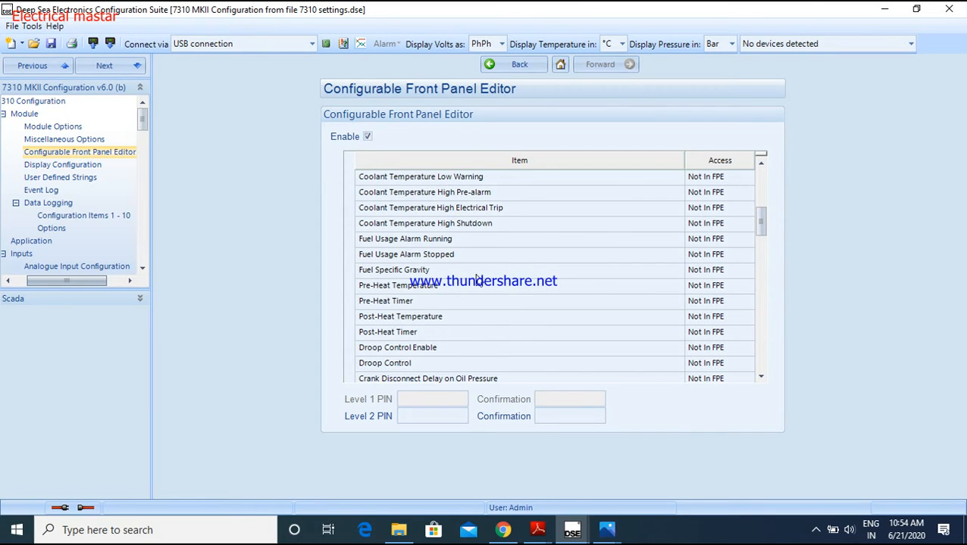
pyautogui.scroll(-2, 689, 243)
pyautogui.scroll(2, 723, 231)
pyautogui.scroll(2, 729, 203)
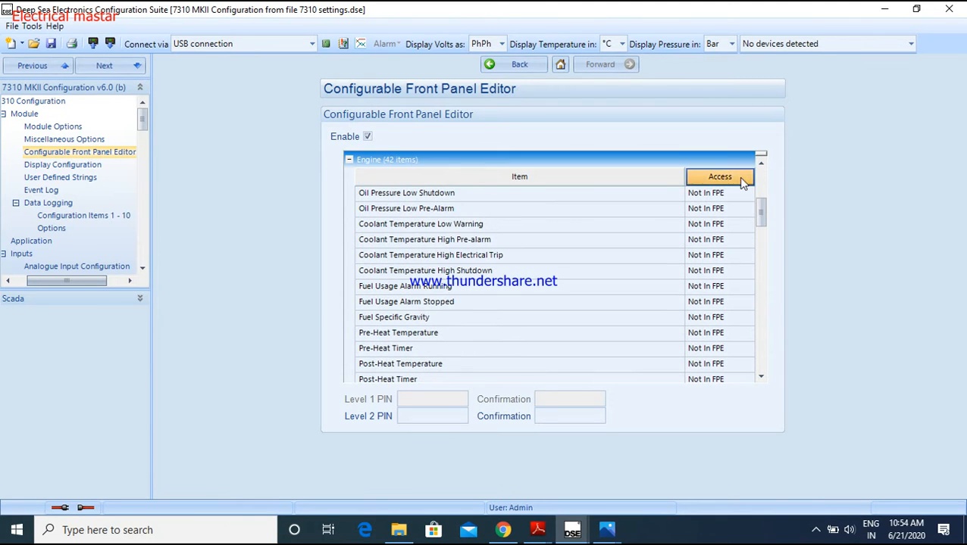
pyautogui.click(748, 194)
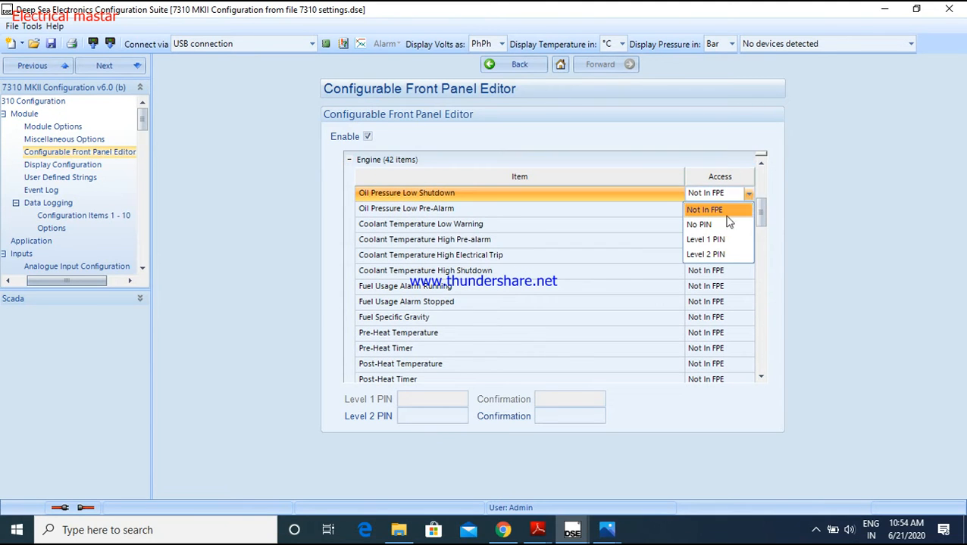
pyautogui.click(747, 190)
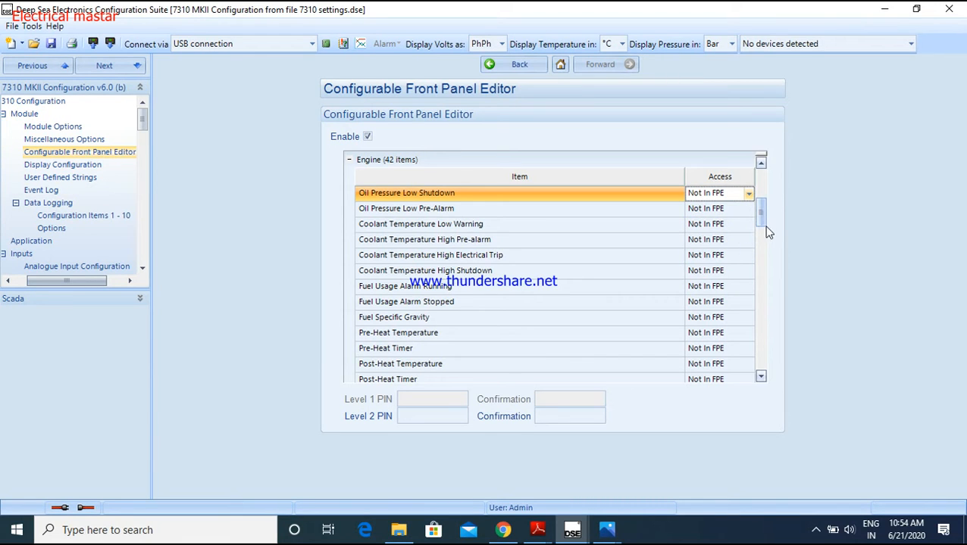
# Disable the Configurable Front Panel Editor and return to the Module overview
pyautogui.moveTo(760, 212); pyautogui.dragTo(764, 174)
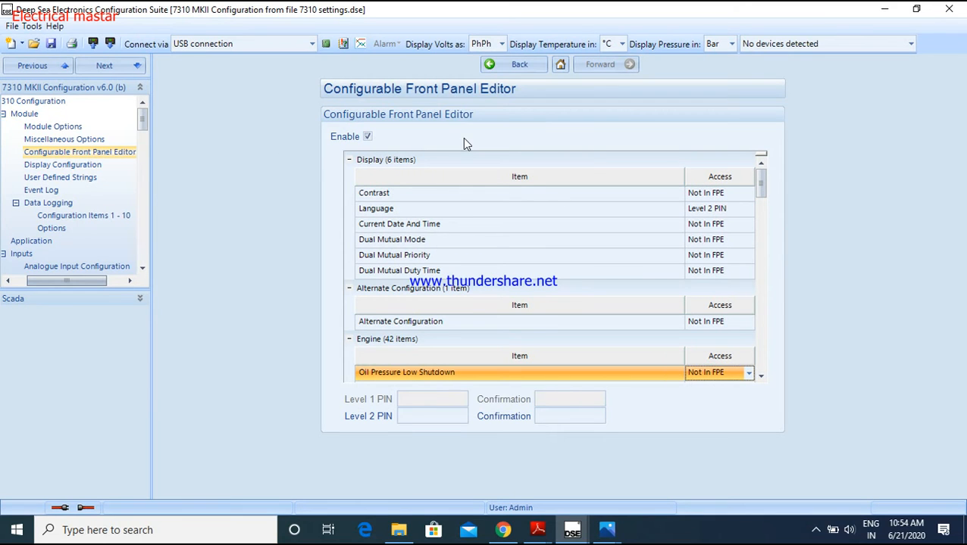
pyautogui.click(367, 137)
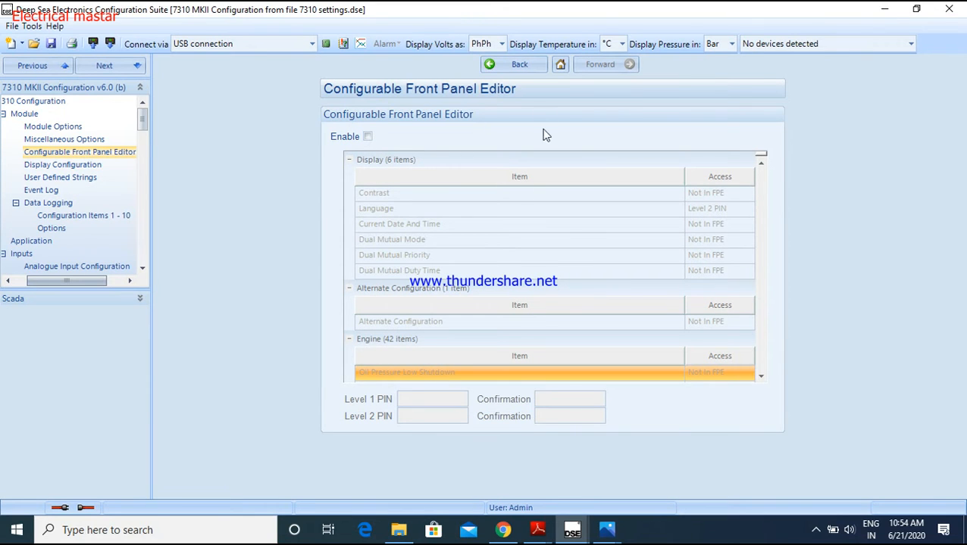
pyautogui.click(509, 66)
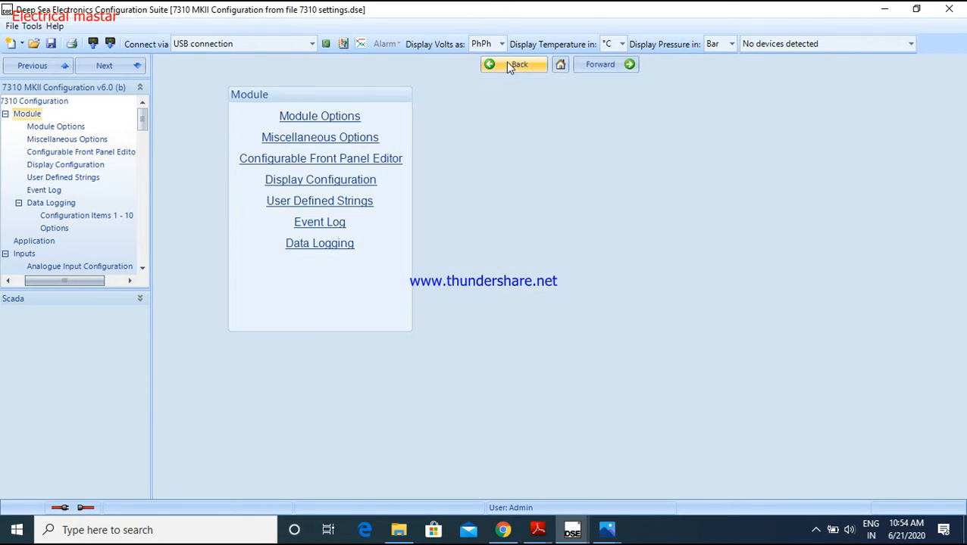
# Open the Display Configuration page, try Mode as the Home Page and set it back to Instrumentation
pyautogui.click(309, 187)
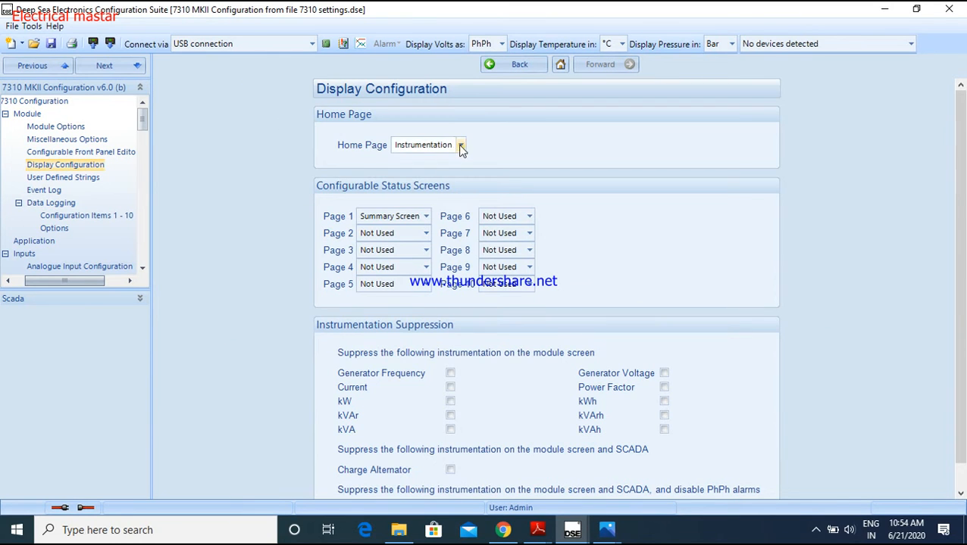
pyautogui.click(460, 146)
pyautogui.click(438, 174)
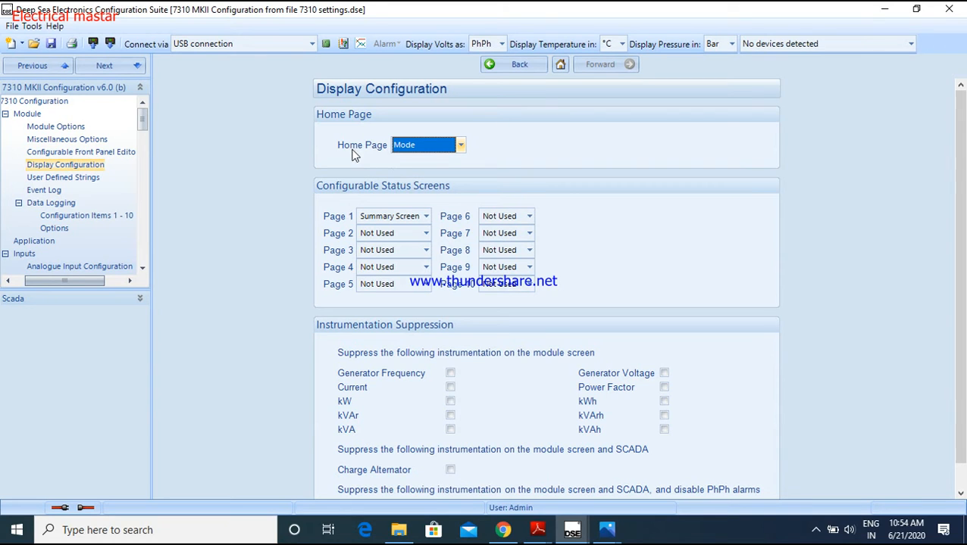
pyautogui.click(460, 147)
pyautogui.click(451, 163)
# Look at the display on the controller's front panel photo in Photos and return to Display Configuration
pyautogui.click(605, 530)
pyautogui.click(511, 475)
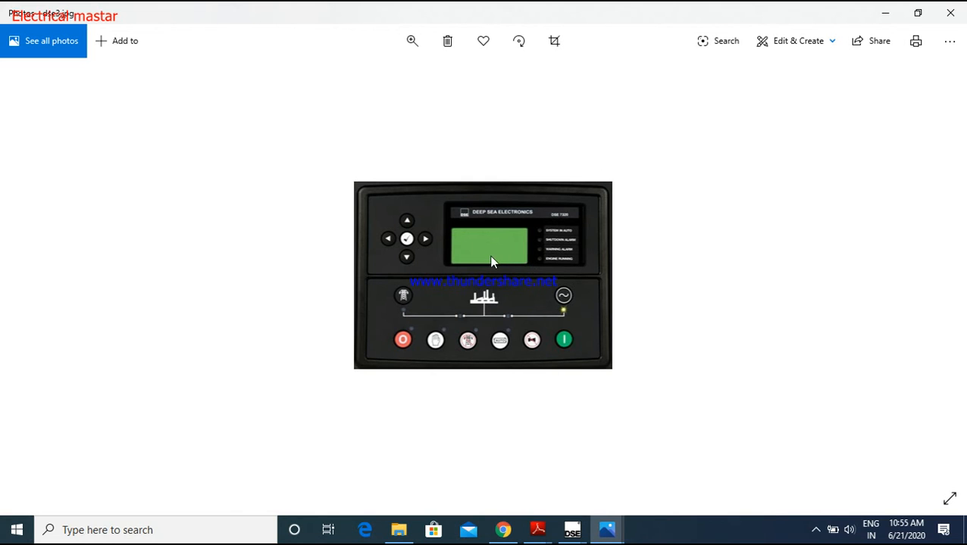
pyautogui.click(884, 12)
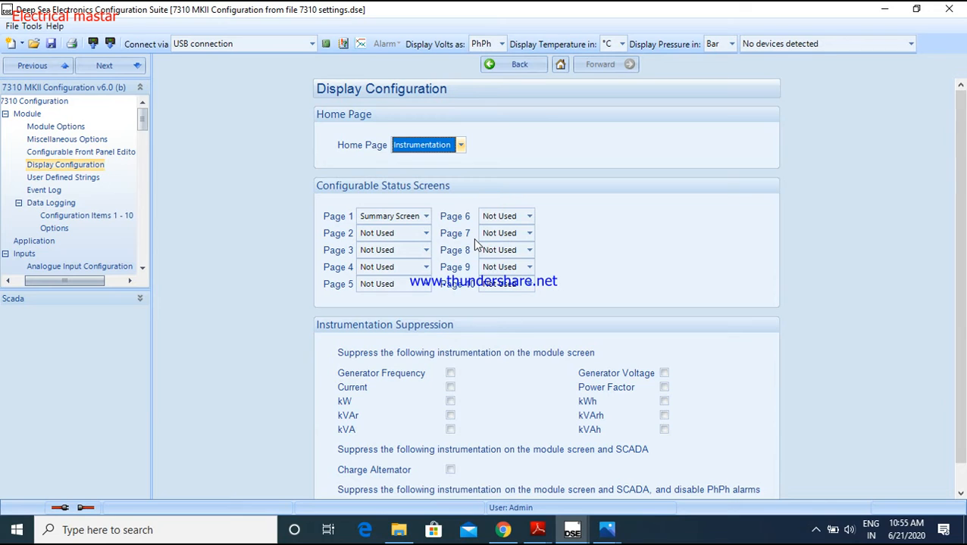
# Set Page 2 of the configurable status screens to Engine Speed
pyautogui.click(426, 235)
pyautogui.scroll(-2, 415, 341)
pyautogui.scroll(-7, 415, 342)
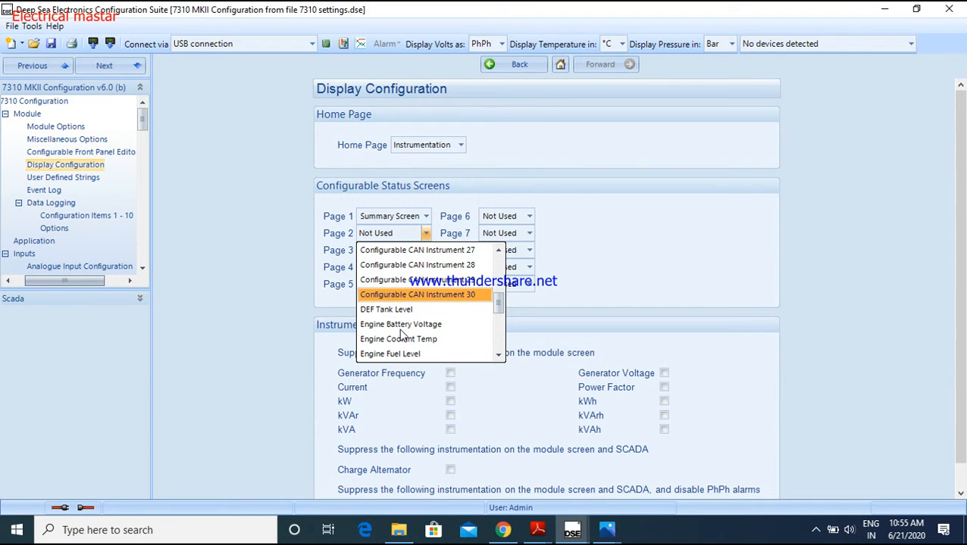
pyautogui.scroll(-1, 409, 354)
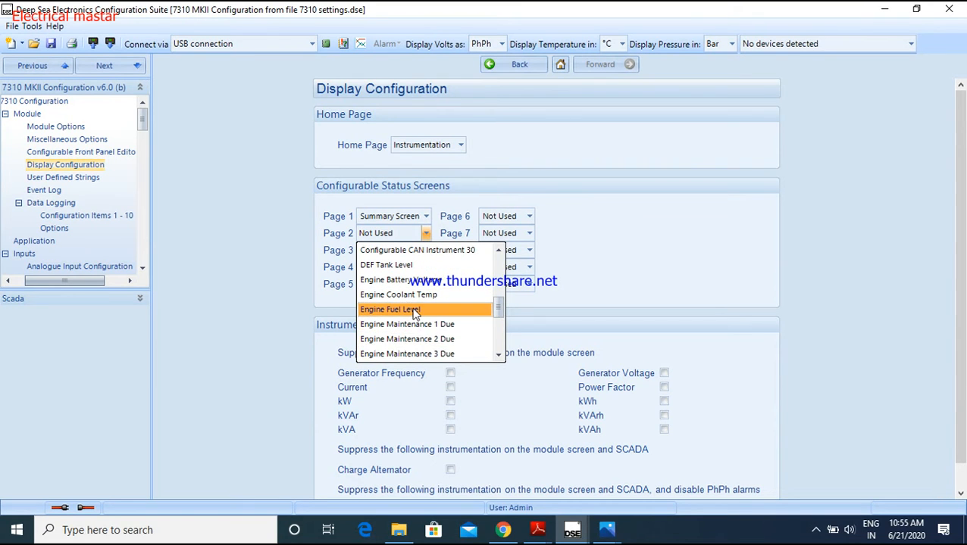
pyautogui.scroll(-1, 415, 315)
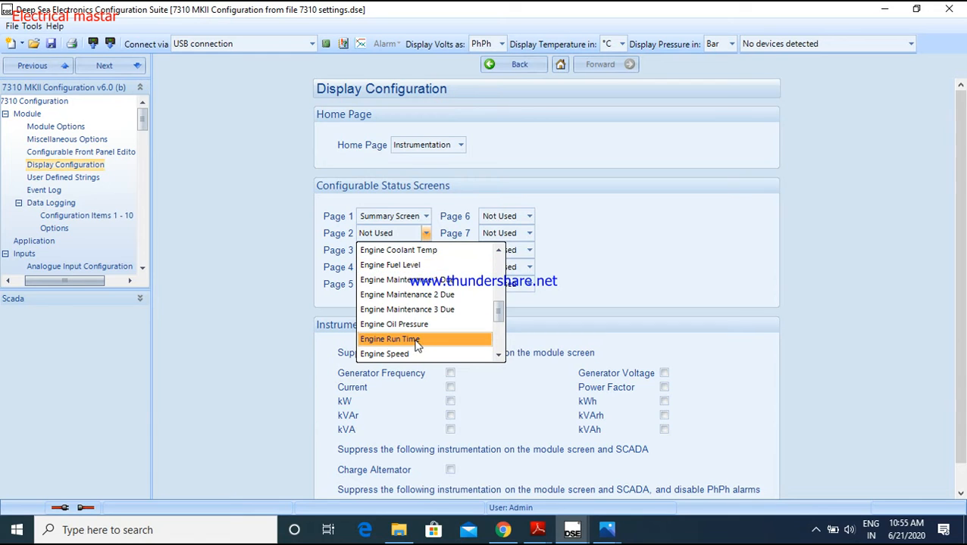
pyautogui.scroll(-1, 416, 345)
pyautogui.click(406, 309)
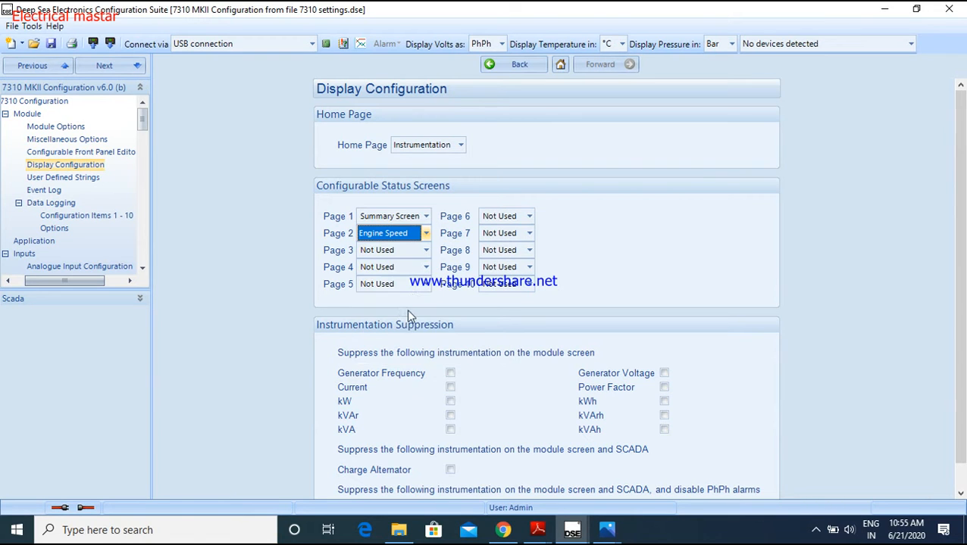
# Set Page 3 of the configurable status screens to Engine Run Time
pyautogui.click(425, 251)
pyautogui.scroll(-10, 436, 362)
pyautogui.scroll(-2, 433, 358)
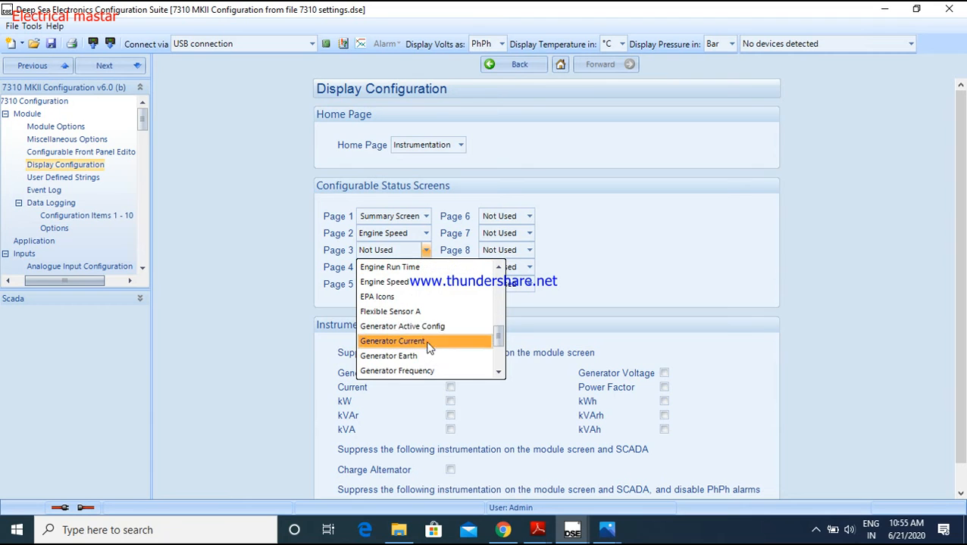
pyautogui.click(413, 268)
# Set Page 4 of the configurable status screens to Engine Coolant Temp and Page 5 to Engine Fuel Level
pyautogui.click(428, 267)
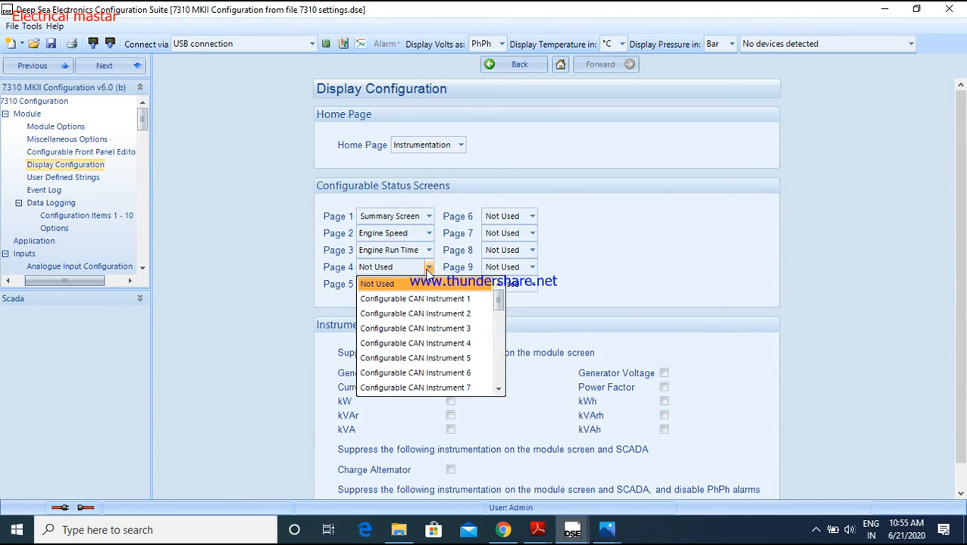
pyautogui.scroll(-10, 415, 345)
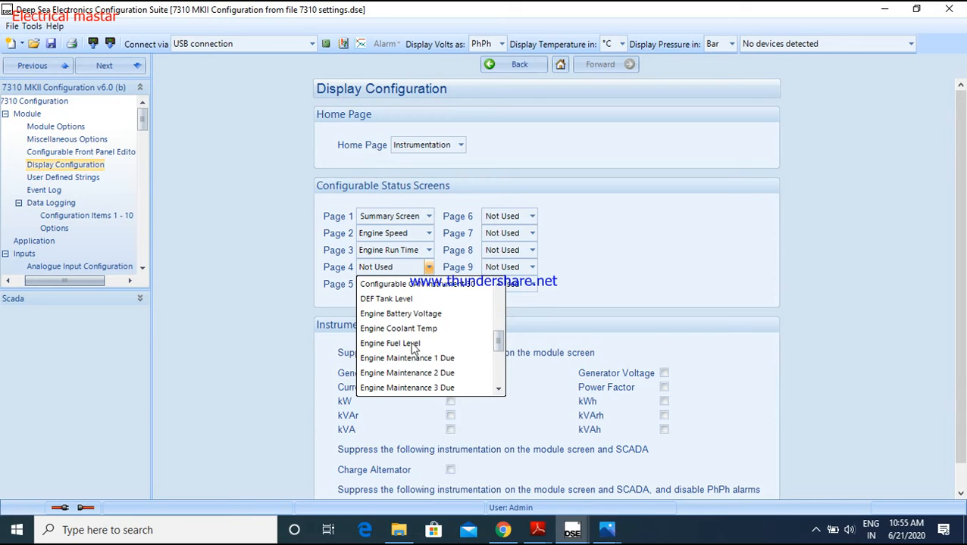
pyautogui.click(409, 329)
pyautogui.click(444, 285)
pyautogui.scroll(-10, 439, 348)
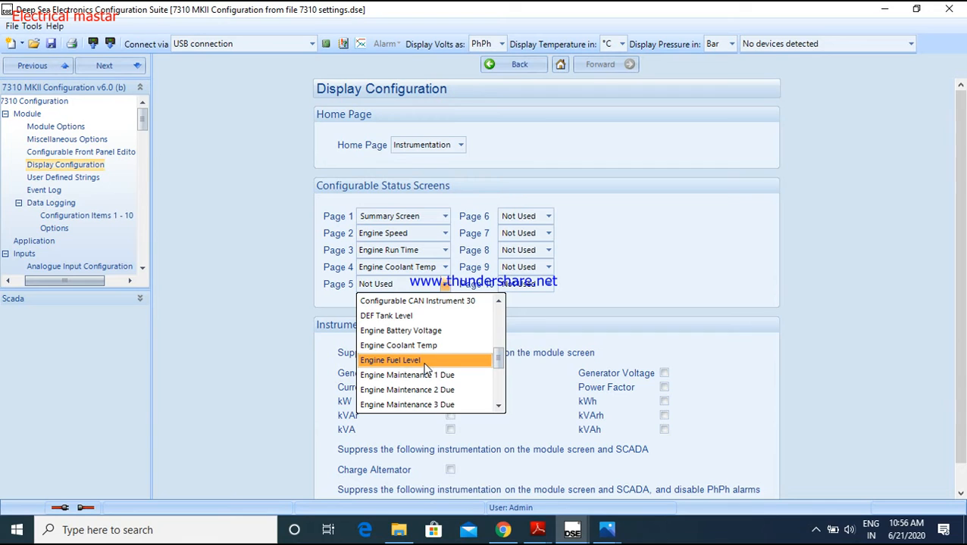
pyautogui.click(425, 362)
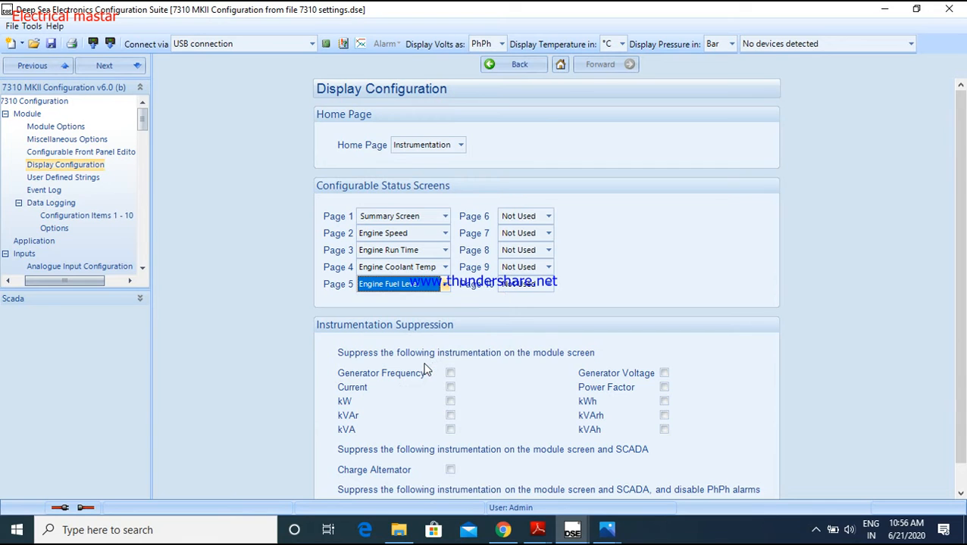
# Set Page 6 of the configurable status screens to Generator Current and Page 7 to Generator Frequency
pyautogui.click(548, 216)
pyautogui.scroll(-15, 564, 311)
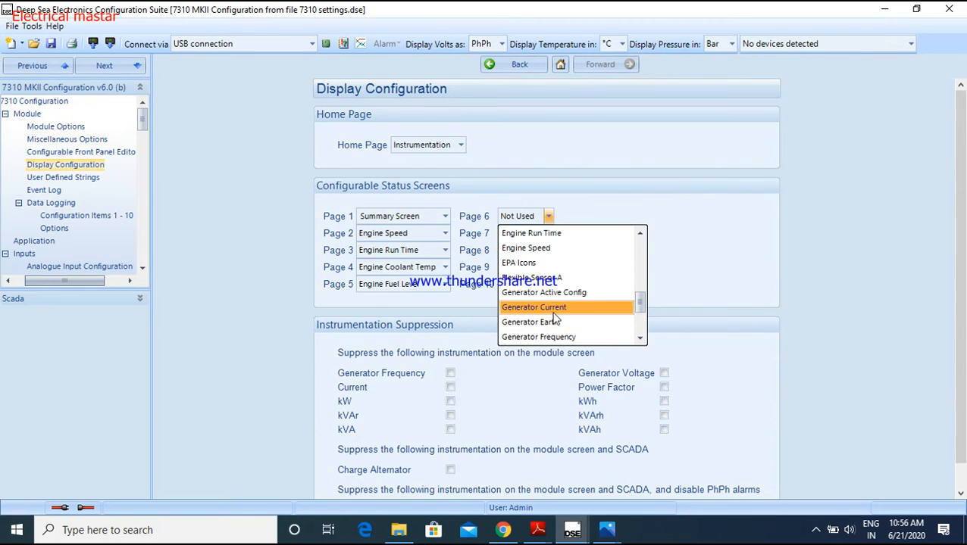
pyautogui.click(557, 308)
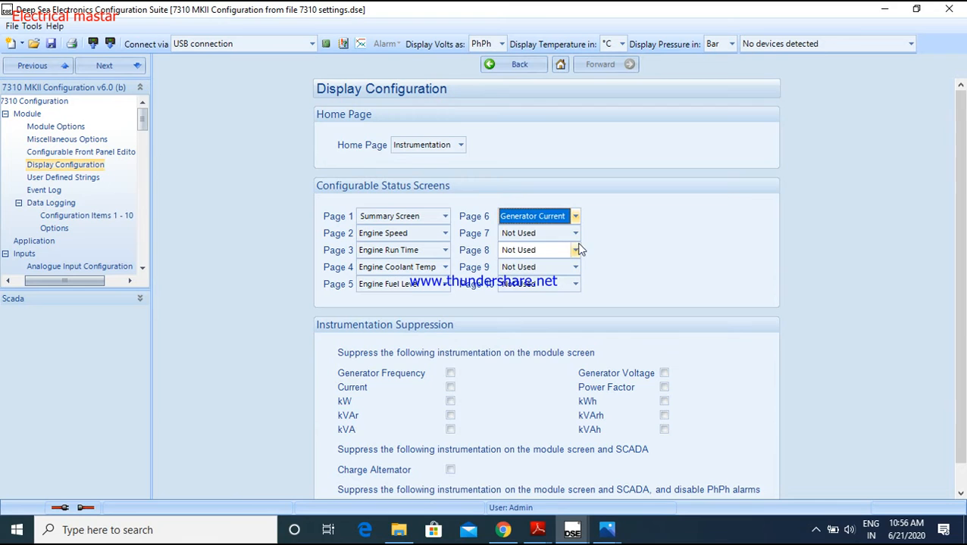
pyautogui.click(575, 234)
pyautogui.scroll(-15, 564, 318)
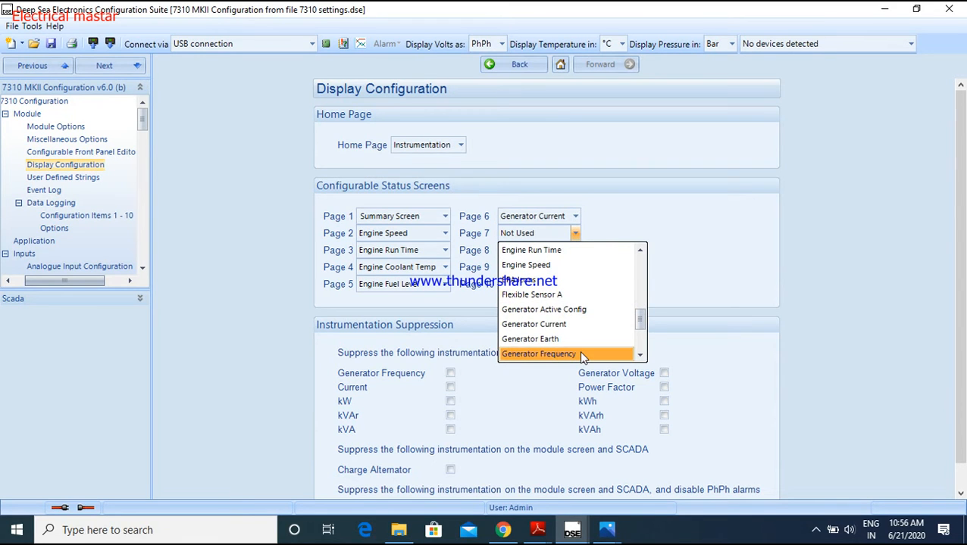
pyautogui.click(583, 355)
# Set Page 8 of the configurable status screens to Generator kW and Page 9 to Generator Pf
pyautogui.click(585, 250)
pyautogui.scroll(-10, 572, 346)
pyautogui.scroll(-5, 567, 341)
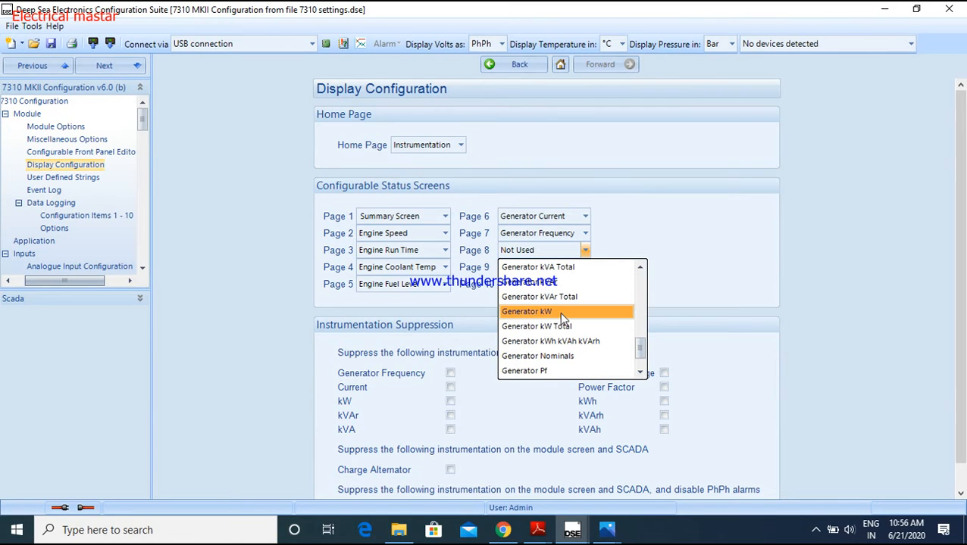
pyautogui.click(561, 317)
pyautogui.click(585, 267)
pyautogui.scroll(-6, 602, 345)
pyautogui.scroll(-8, 602, 344)
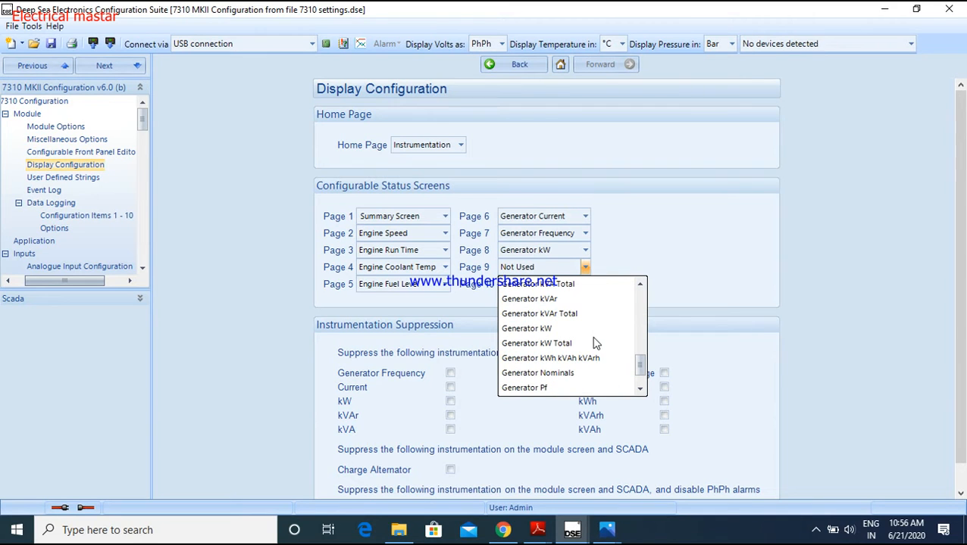
pyautogui.click(565, 387)
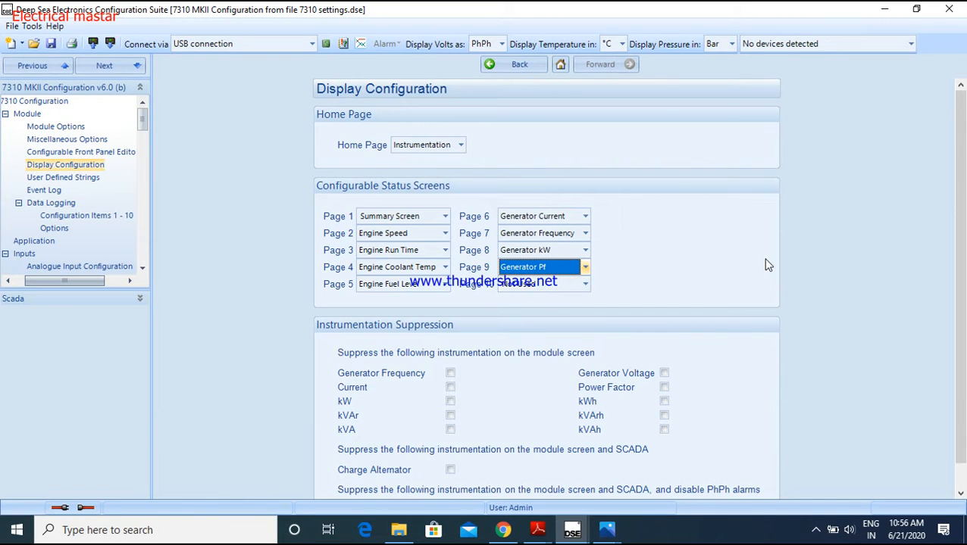
# Suppress Current, kW, kVA, Generator Voltage, Power Factor and kWh on the module screen, trying Generator Frequency as well and clearing it again
pyautogui.scroll(-1, 764, 262)
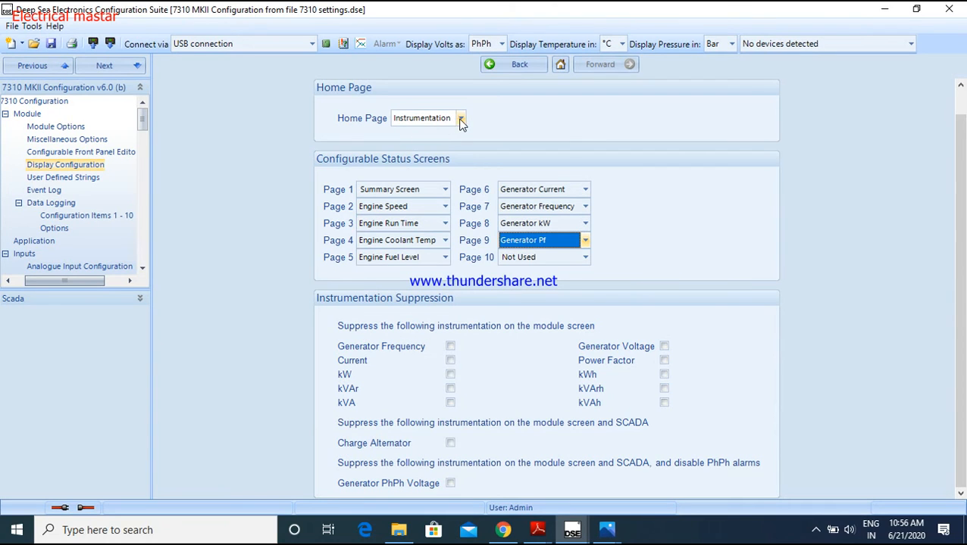
pyautogui.click(451, 349)
pyautogui.click(450, 362)
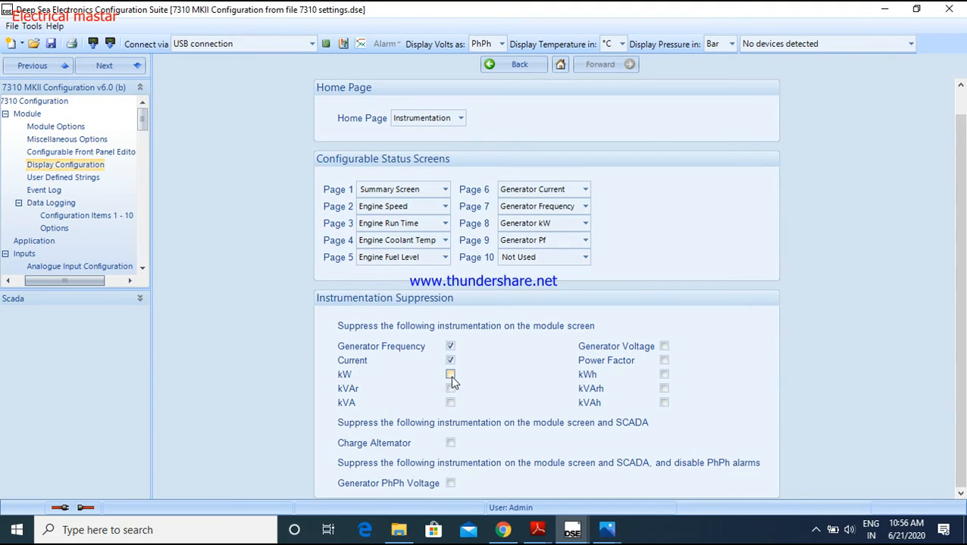
pyautogui.click(451, 375)
pyautogui.click(450, 403)
pyautogui.click(663, 346)
pyautogui.click(664, 360)
pyautogui.click(663, 374)
pyautogui.click(450, 346)
# Open the module's Event Log page and review its display options, logged events and alarm logging settings
pyautogui.click(528, 65)
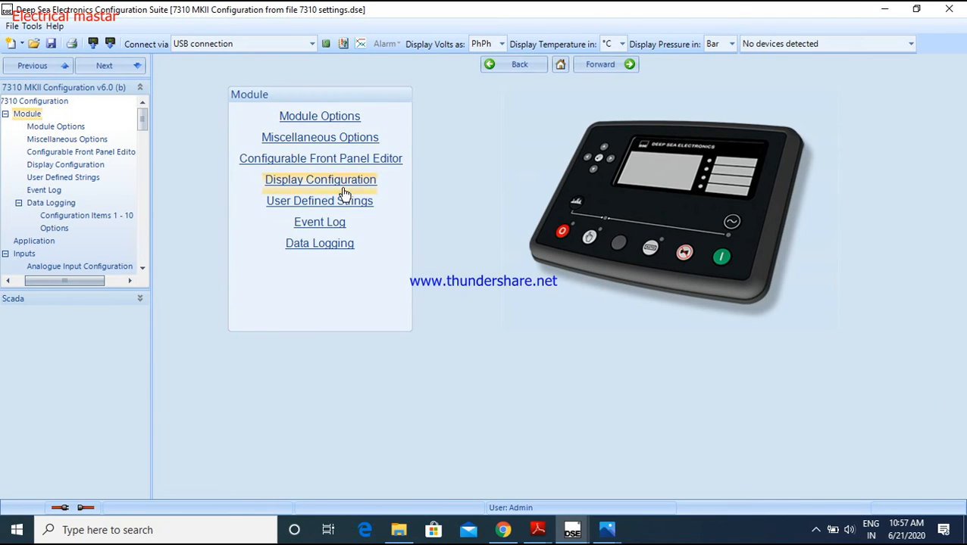
pyautogui.click(331, 229)
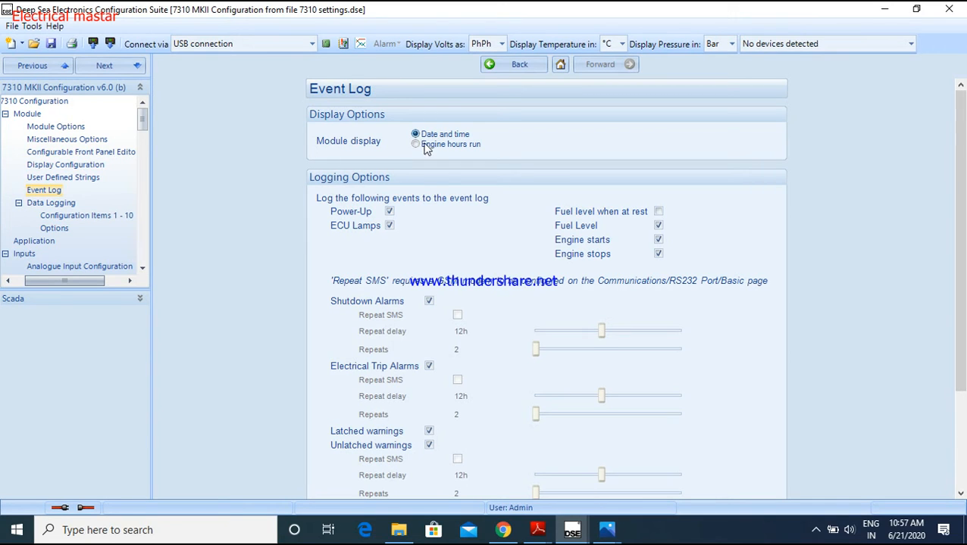
pyautogui.scroll(-3, 470, 218)
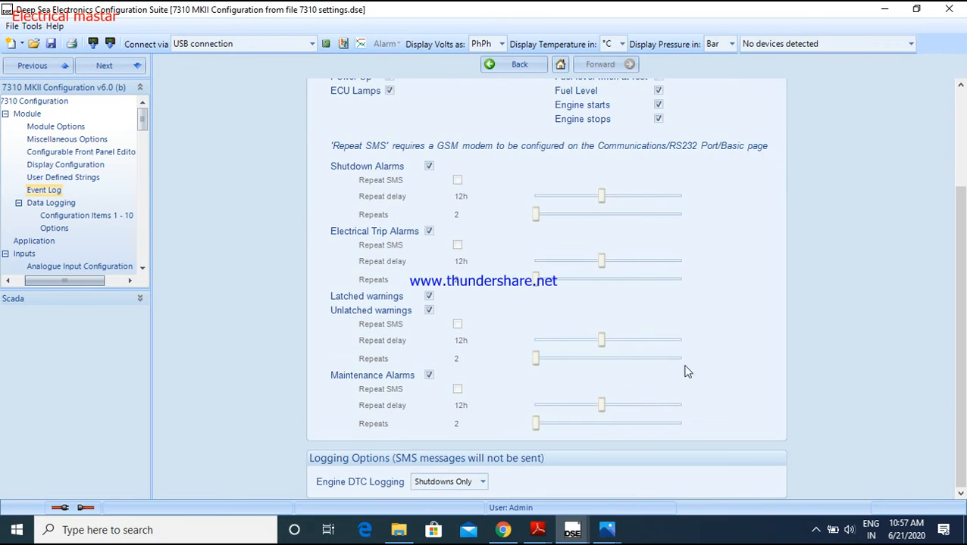
pyautogui.scroll(3, 682, 334)
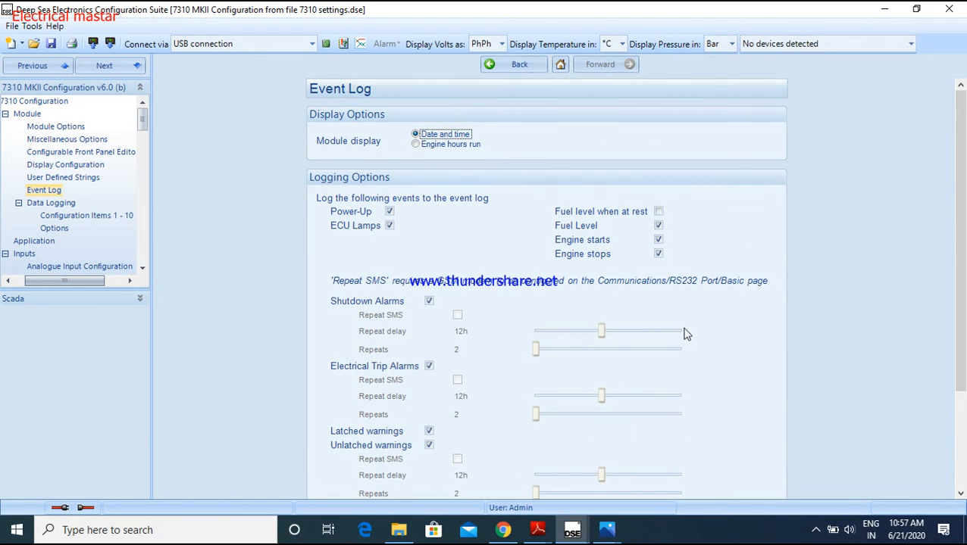
pyautogui.scroll(-3, 685, 334)
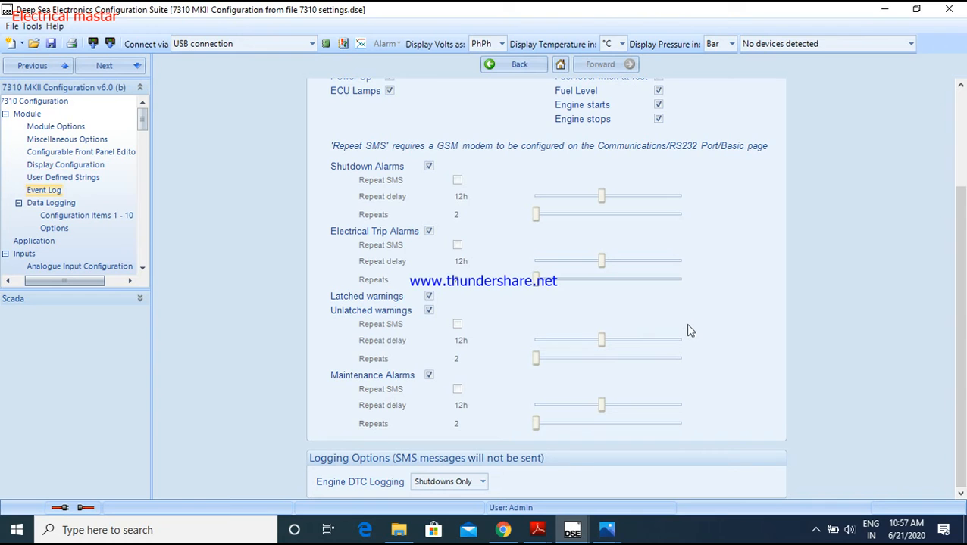
pyautogui.scroll(3, 689, 337)
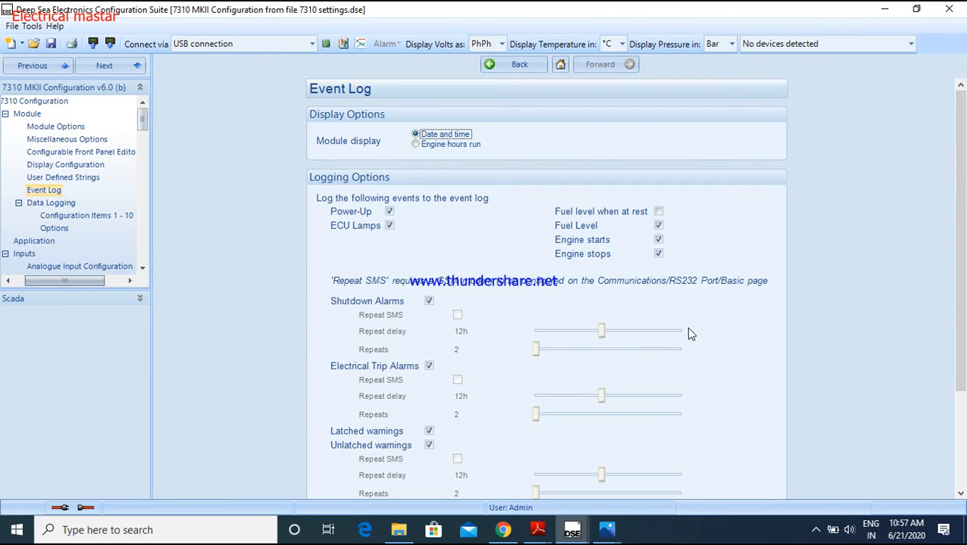
# Return to the main 7310 Configuration page and open the Application settings
pyautogui.click(516, 67)
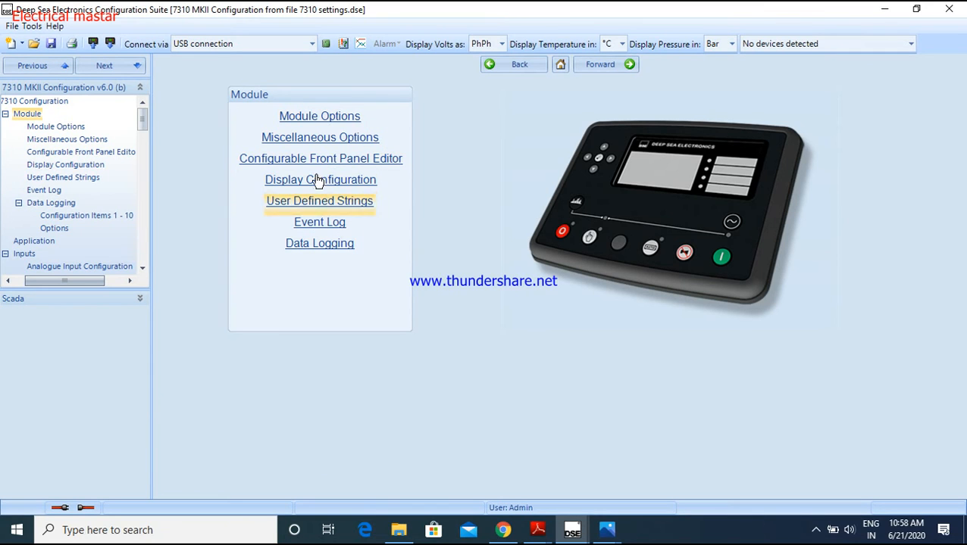
pyautogui.click(512, 68)
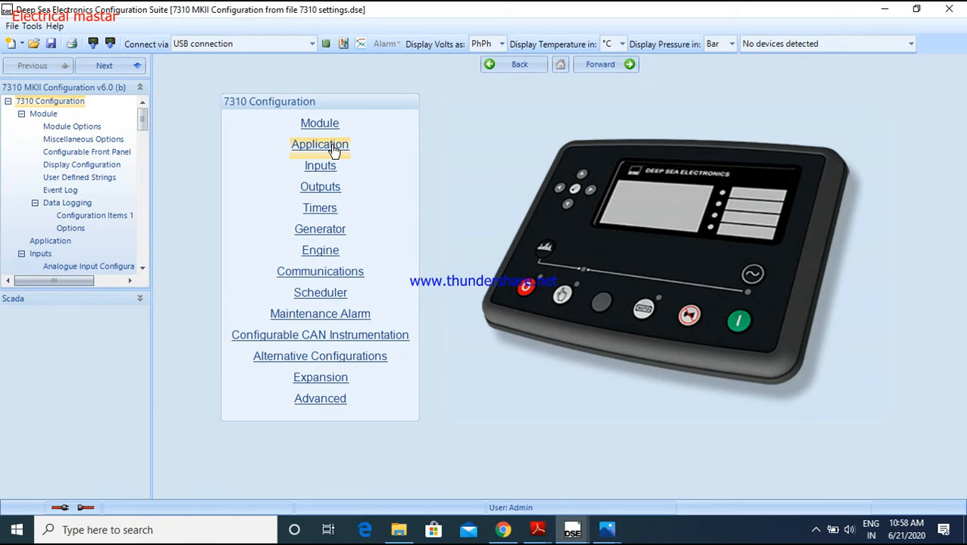
pyautogui.click(332, 147)
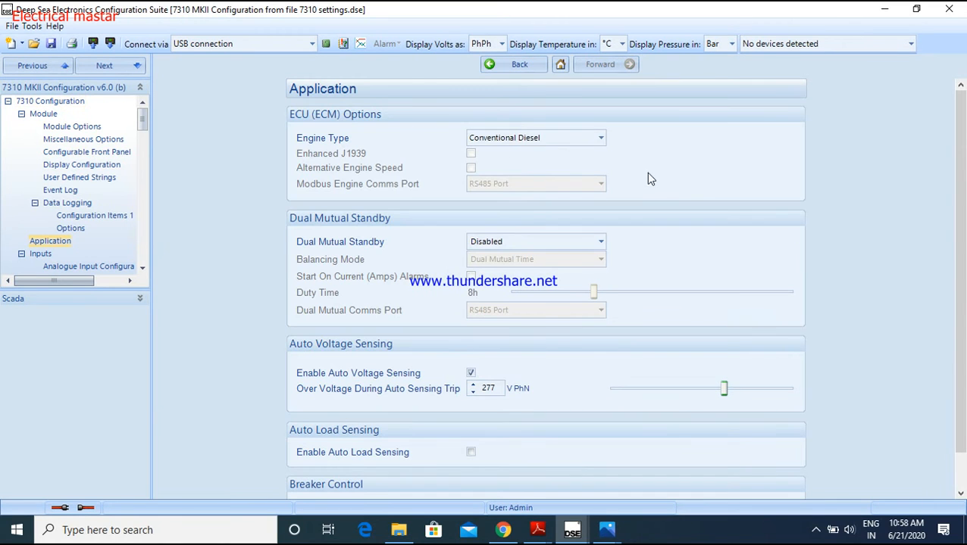
# Browse the available Engine Type options in the ECU (ECM) settings without choosing a different engine
pyautogui.click(602, 139)
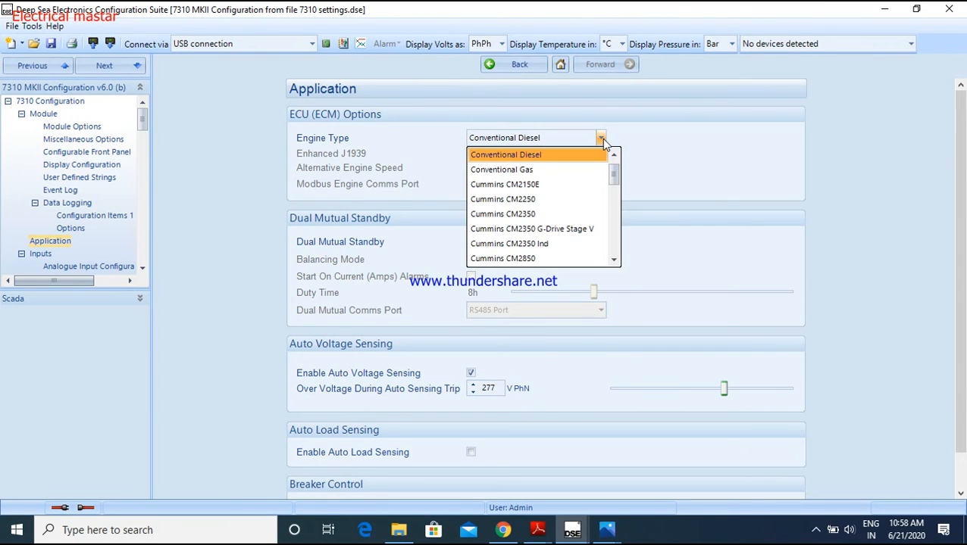
pyautogui.click(601, 139)
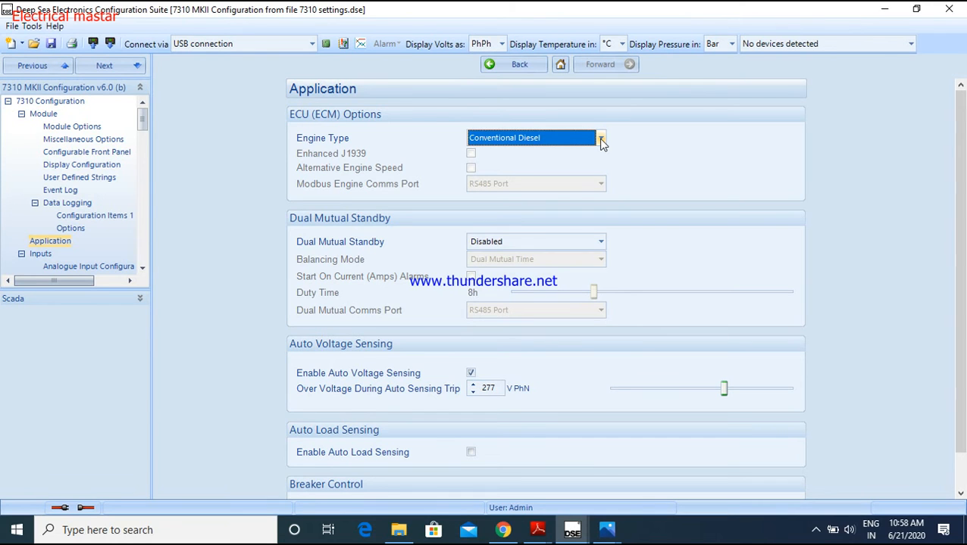
pyautogui.click(601, 139)
pyautogui.scroll(-2, 548, 231)
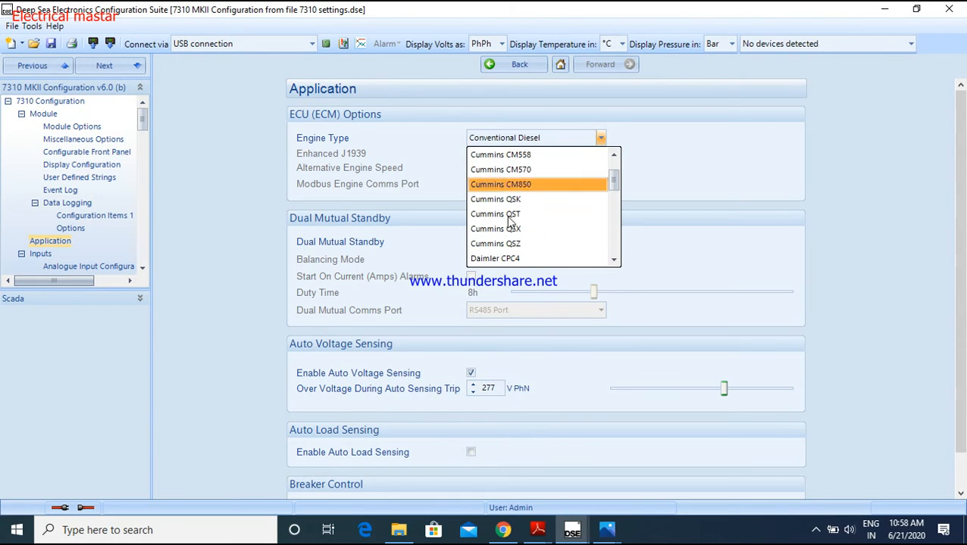
pyautogui.scroll(-2, 500, 187)
pyautogui.scroll(-2, 502, 189)
pyautogui.scroll(-2, 509, 216)
pyautogui.scroll(1, 511, 220)
pyautogui.scroll(3, 511, 219)
pyautogui.scroll(6, 512, 184)
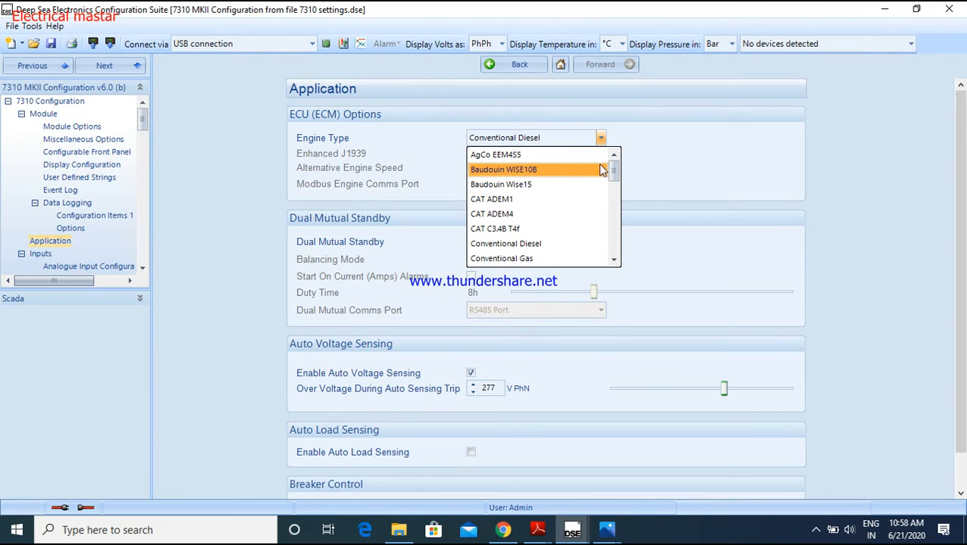
pyautogui.click(647, 135)
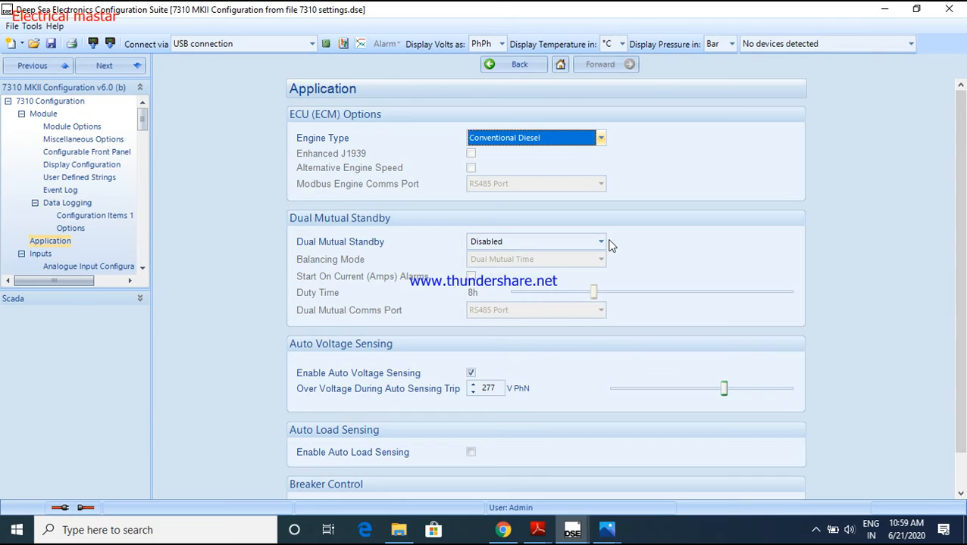
# Try Always for Dual Mutual Standby and set it back to Disabled
pyautogui.click(599, 243)
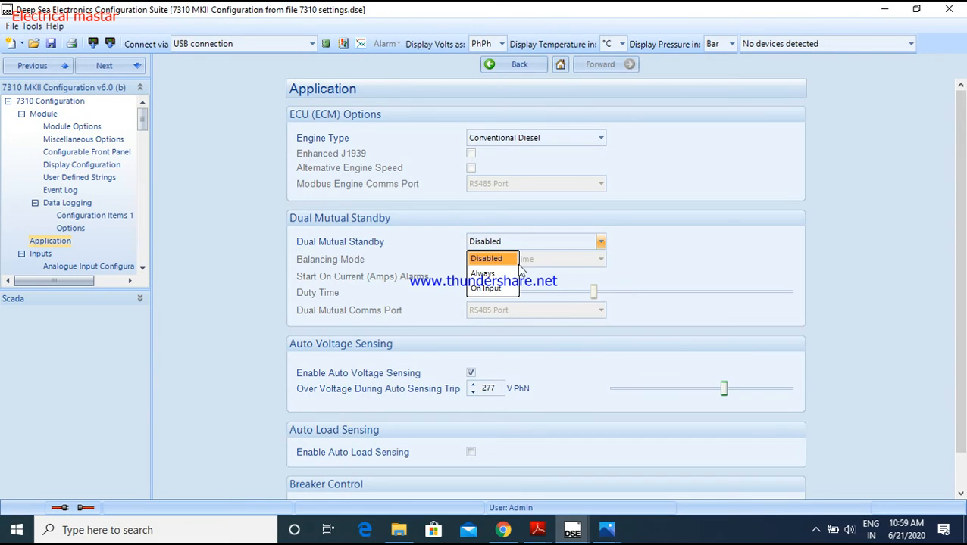
pyautogui.click(498, 260)
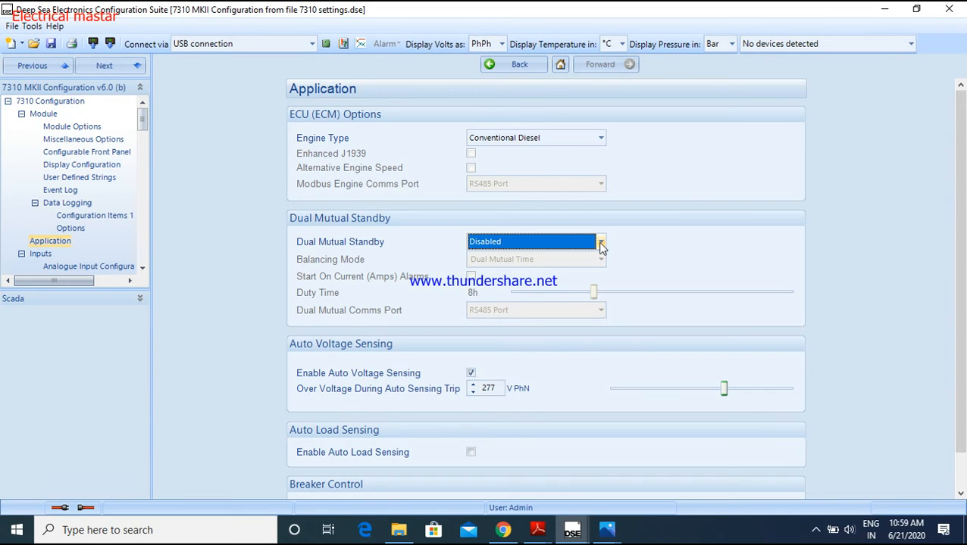
pyautogui.click(600, 243)
pyautogui.click(500, 275)
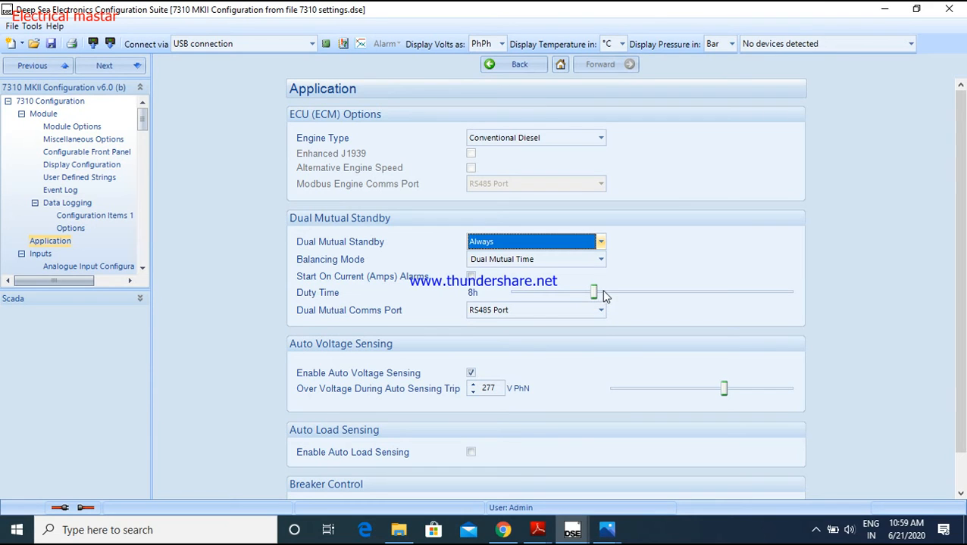
pyautogui.moveTo(595, 296)
pyautogui.click(601, 243)
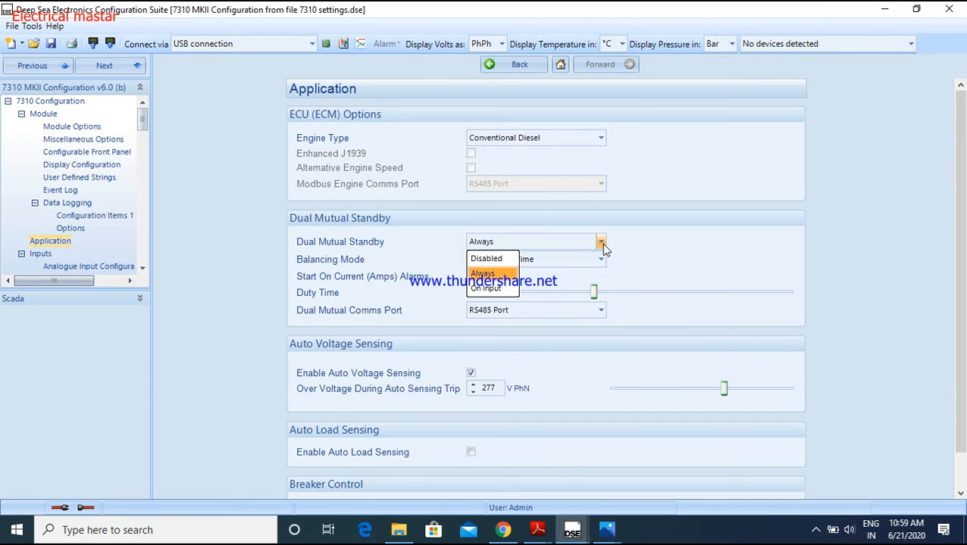
pyautogui.click(485, 259)
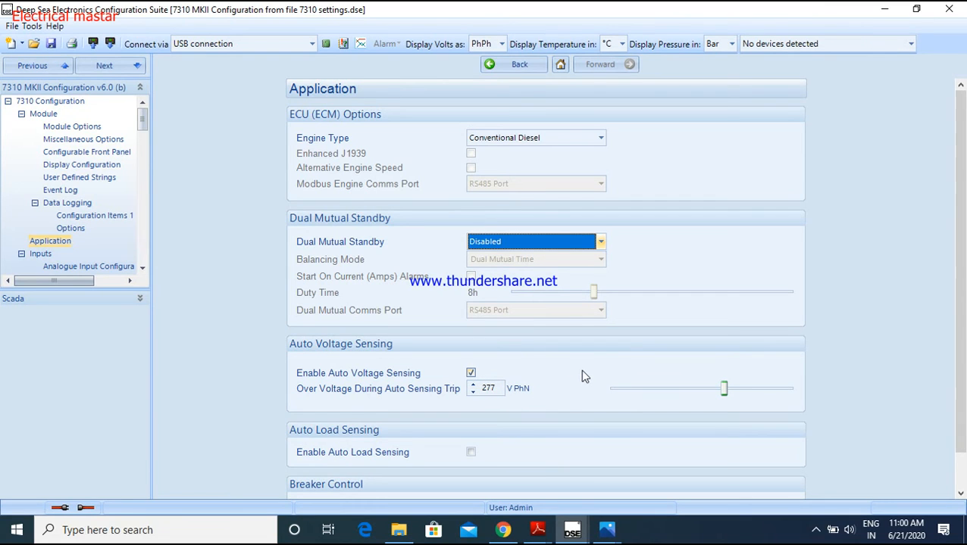
# Review the remaining Application settings down to Breaker Control, and open the Analogue Input Configuration page under Inputs
pyautogui.scroll(-1, 881, 351)
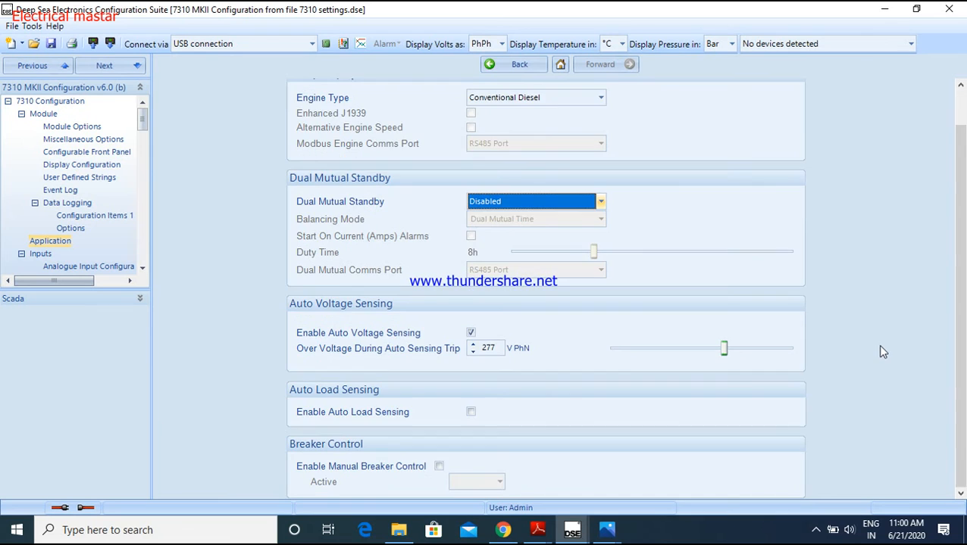
pyautogui.scroll(1, 881, 351)
pyautogui.click(518, 64)
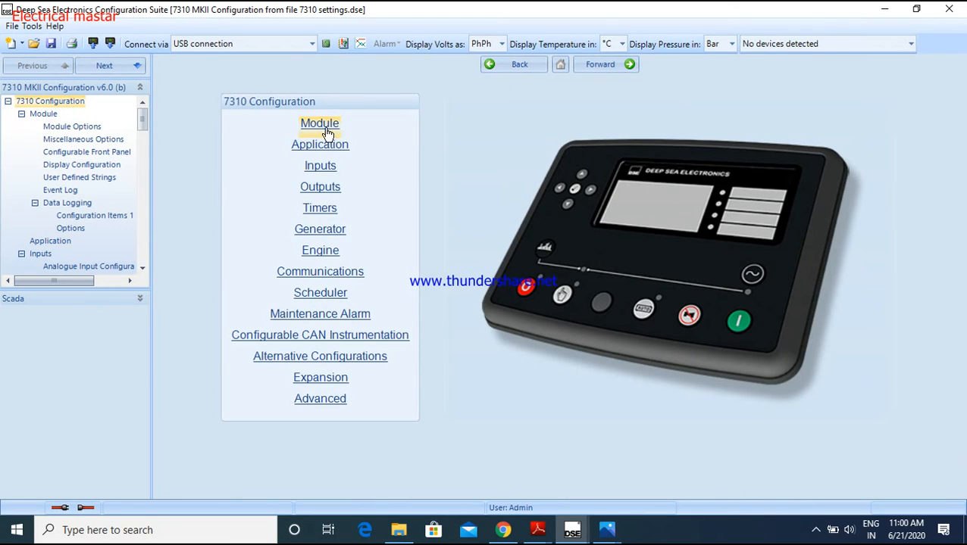
pyautogui.click(326, 167)
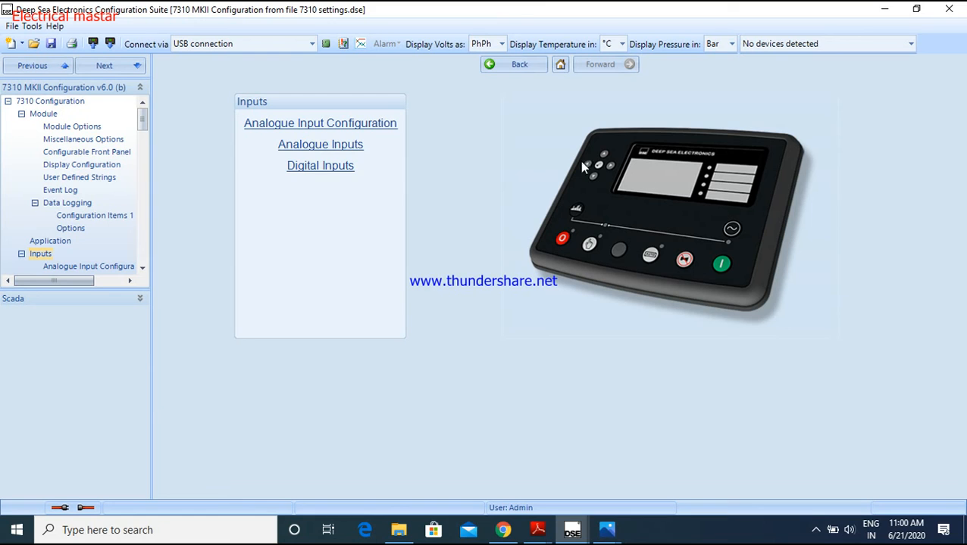
pyautogui.click(282, 132)
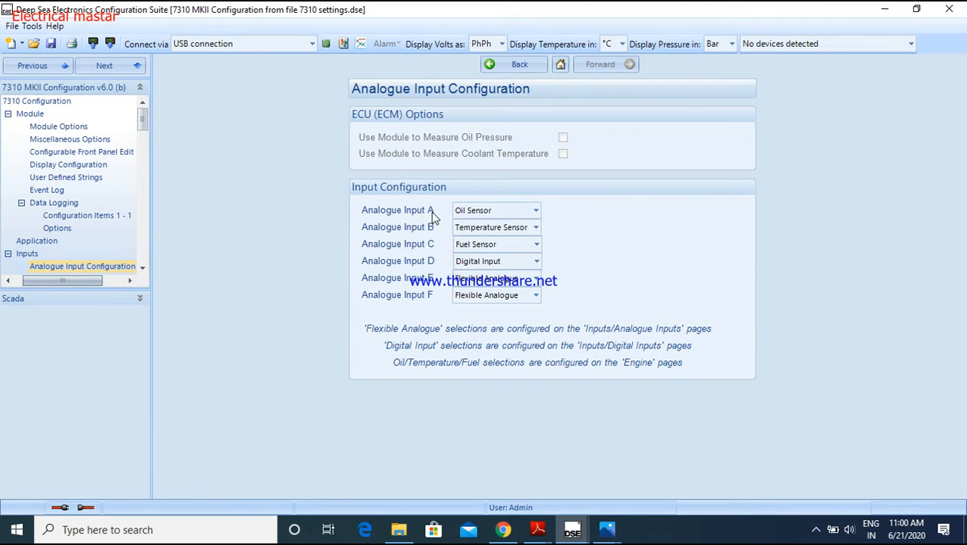
# Check the Analogue Input A options, and examine analogue input terminals A to F on the controller's rear-view image in Photos
pyautogui.click(535, 213)
pyautogui.click(535, 213)
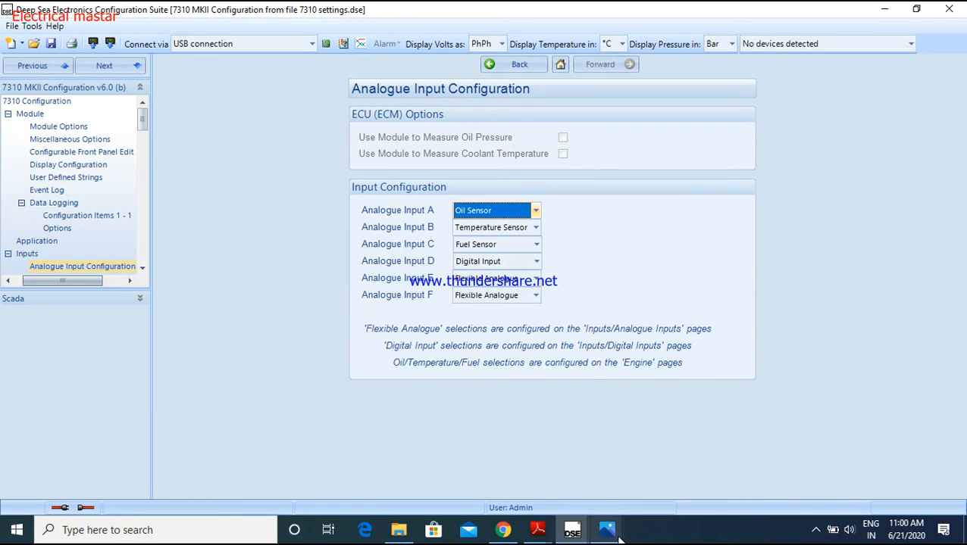
pyautogui.moveTo(610, 533)
pyautogui.click(667, 470)
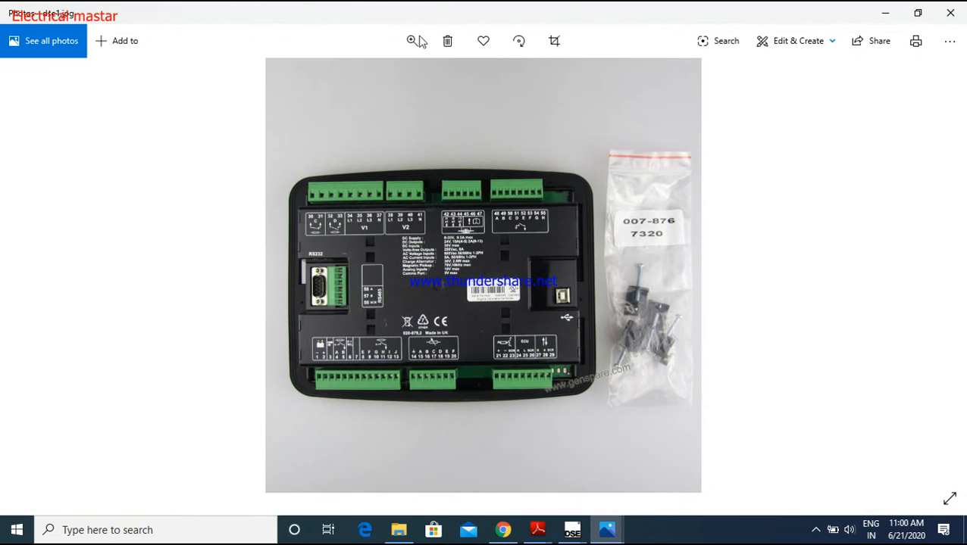
pyautogui.click(415, 44)
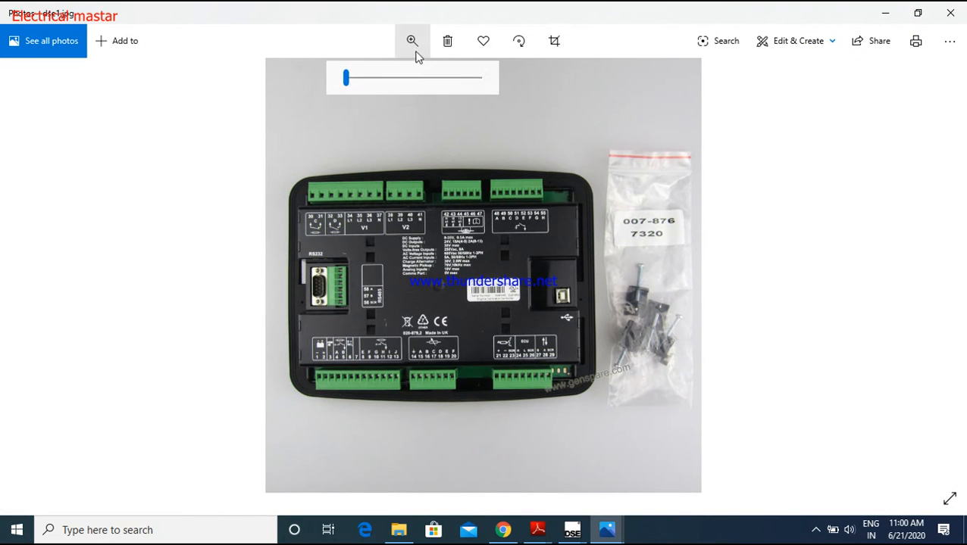
pyautogui.click(374, 79)
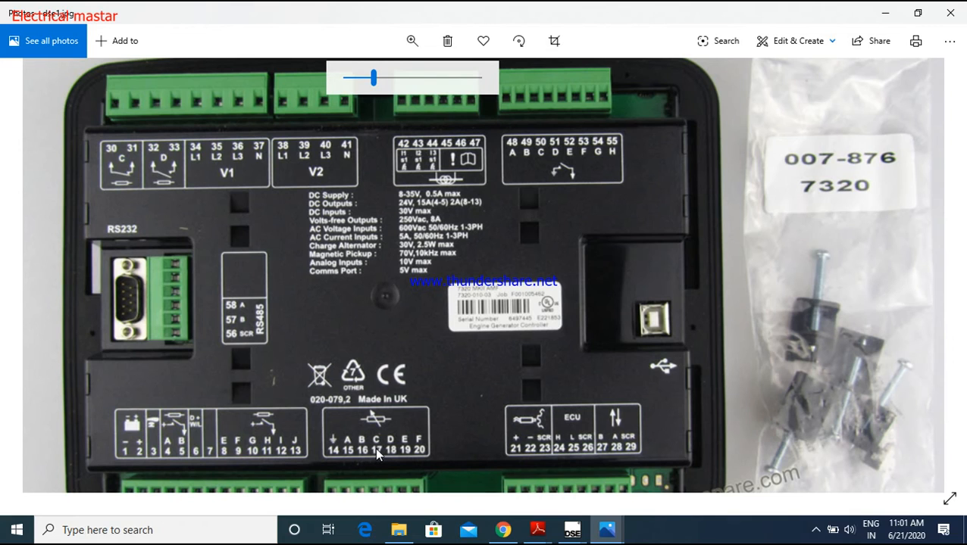
pyautogui.click(886, 11)
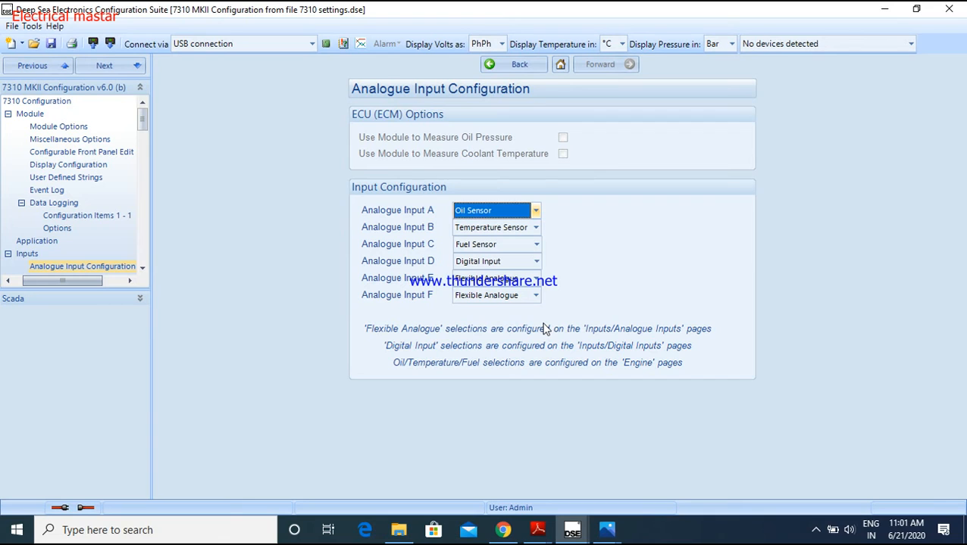
# Choose Digital Input for Analogue Input D and return to the Inputs page
pyautogui.click(537, 262)
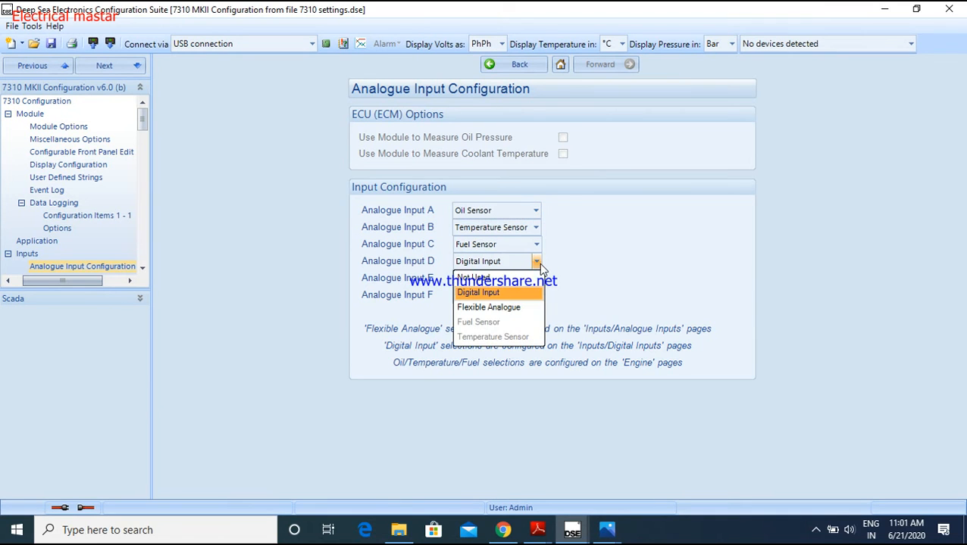
pyautogui.click(496, 293)
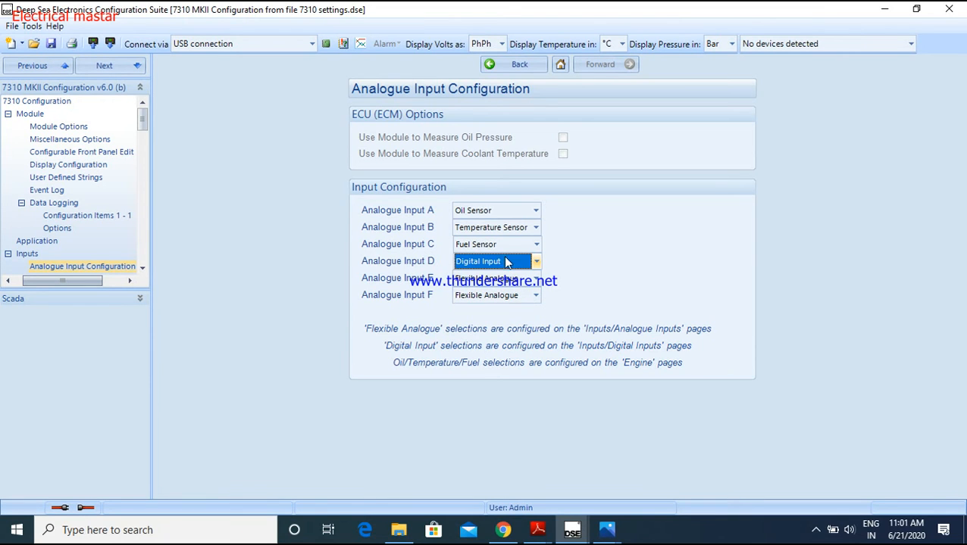
pyautogui.click(509, 65)
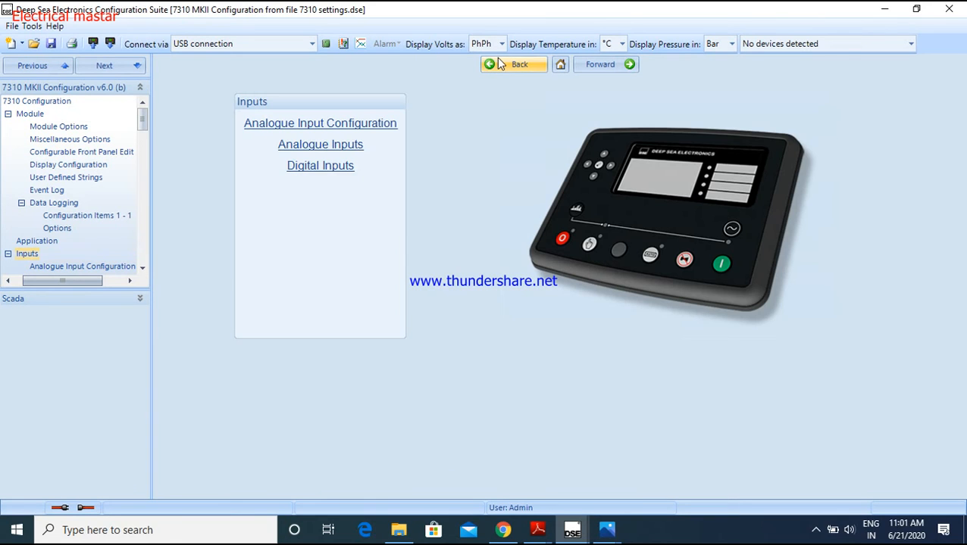
# Review the function, polarity, action and arming settings of Digital Inputs A - C, and return to the Digital Inputs list
pyautogui.click(339, 175)
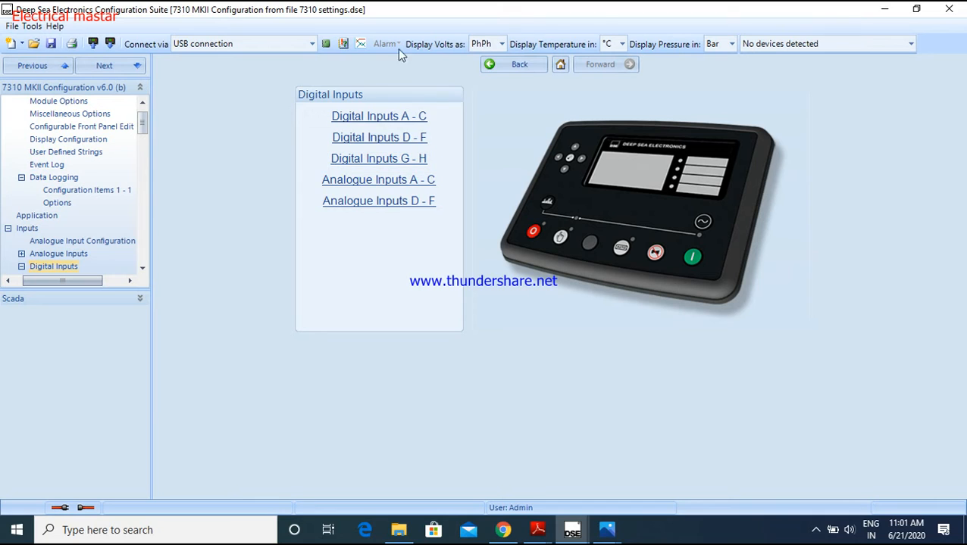
pyautogui.click(407, 119)
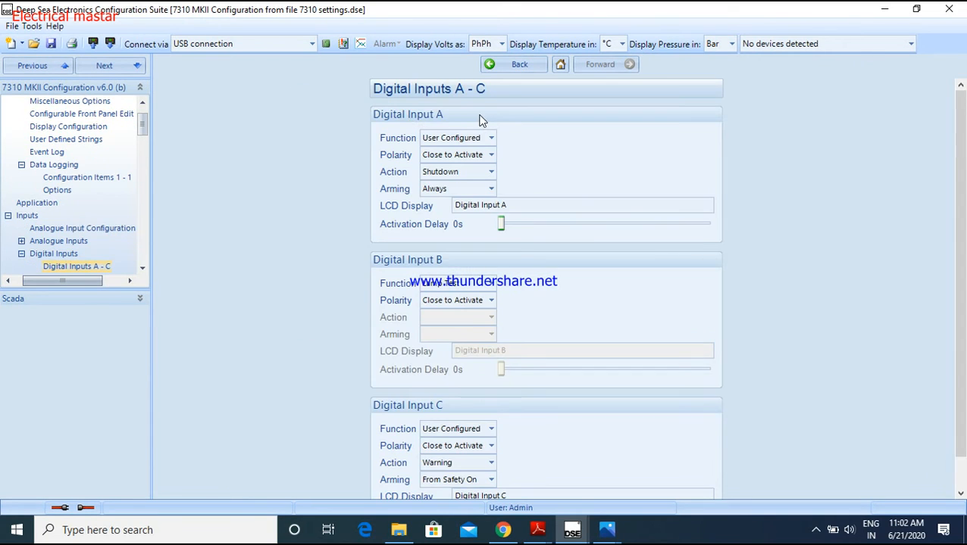
pyautogui.scroll(-1, 481, 349)
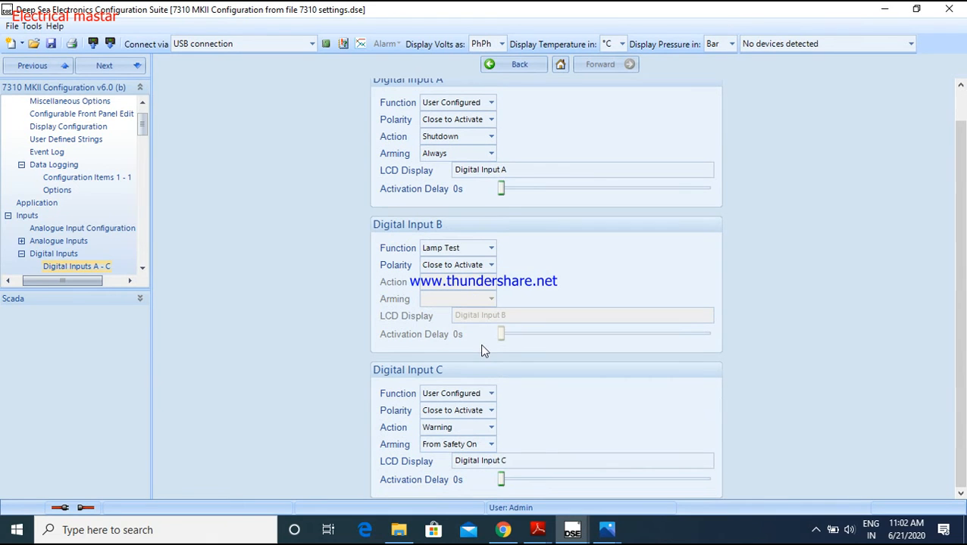
pyautogui.scroll(1, 496, 364)
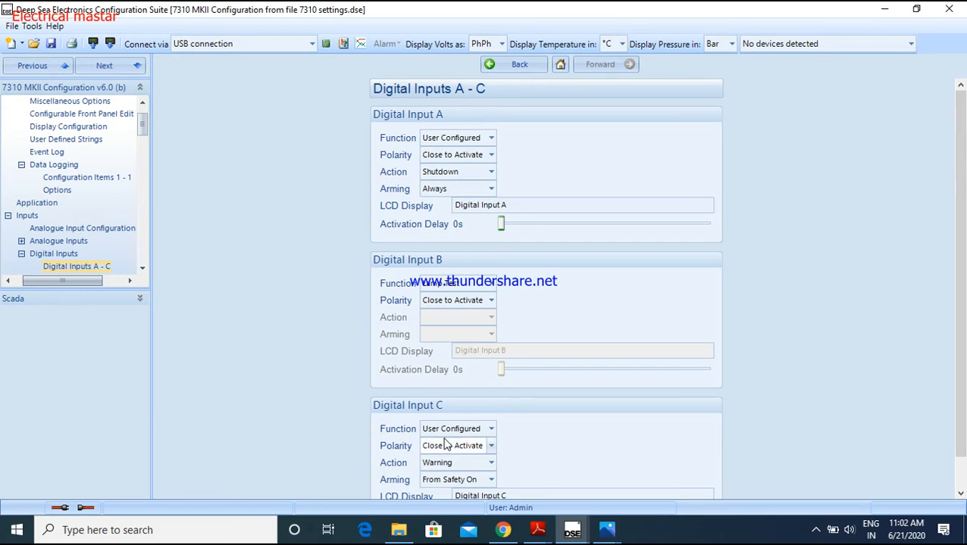
pyautogui.click(522, 64)
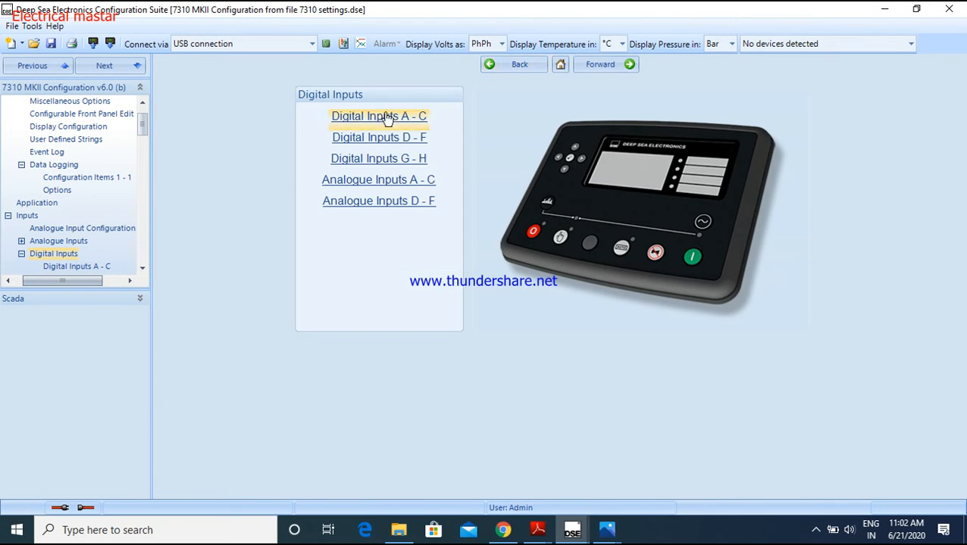
# Open the Analogue Inputs D - F page and choose Remote Start On Load as the function of Analogue Input D
pyautogui.click(408, 212)
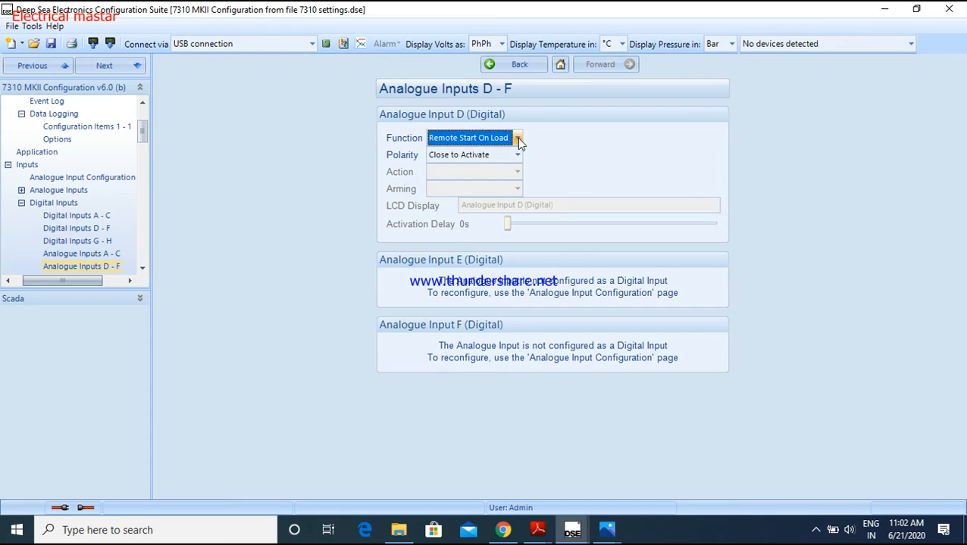
pyautogui.click(518, 138)
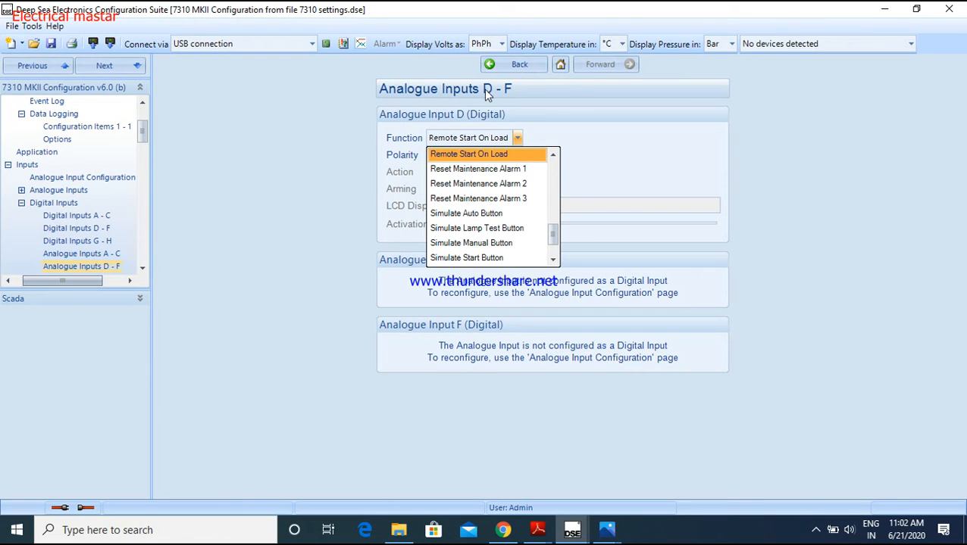
pyautogui.click(490, 156)
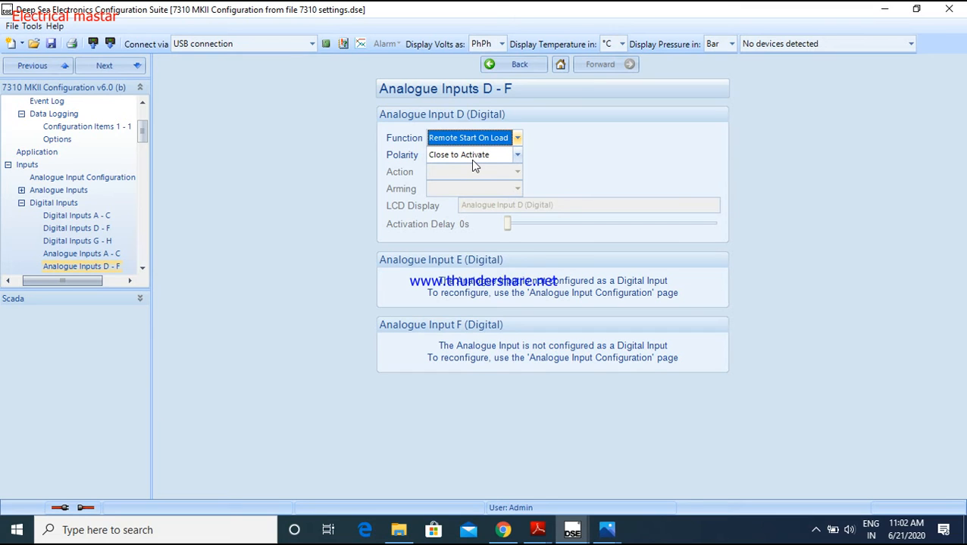
# Return to the main 7310 Configuration page and open the Digital Outputs page under Outputs
pyautogui.click(489, 67)
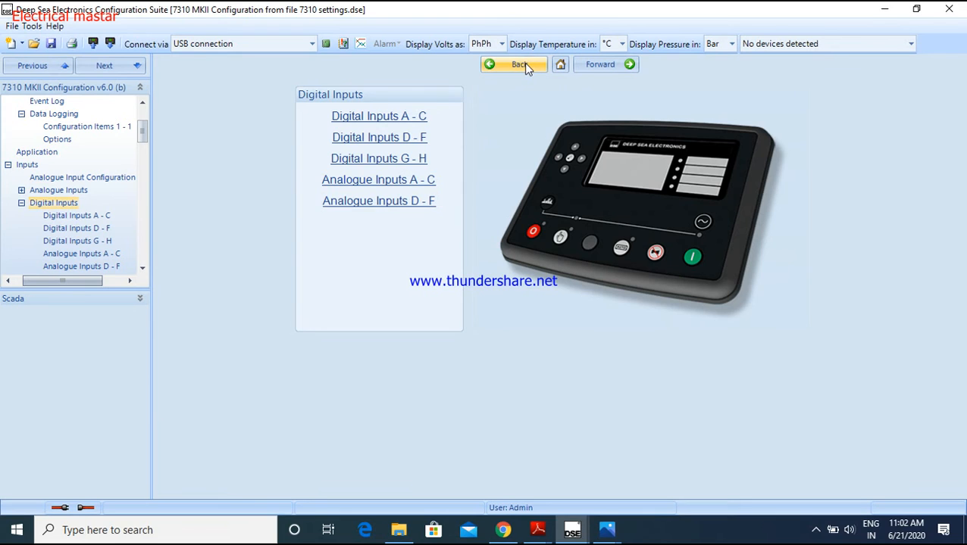
pyautogui.click(522, 64)
pyautogui.click(327, 168)
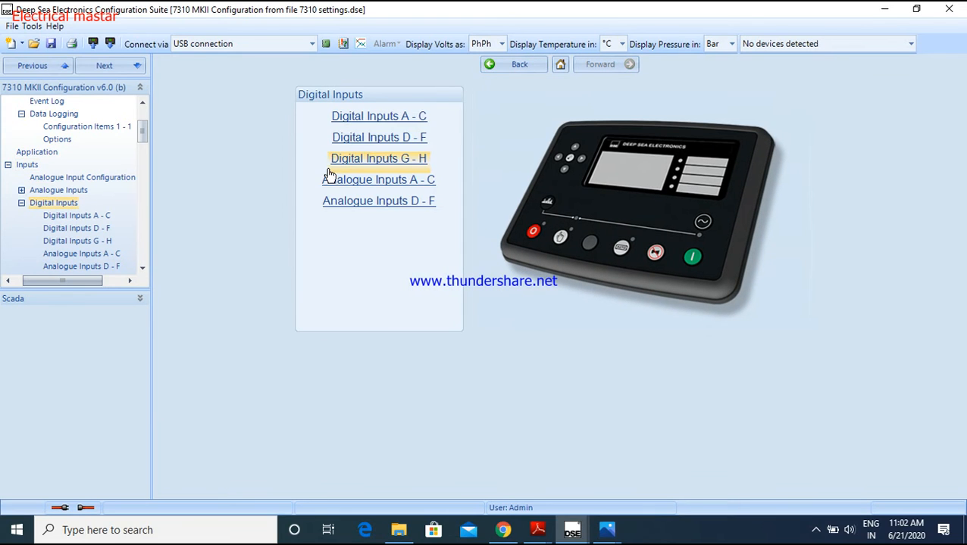
pyautogui.click(503, 66)
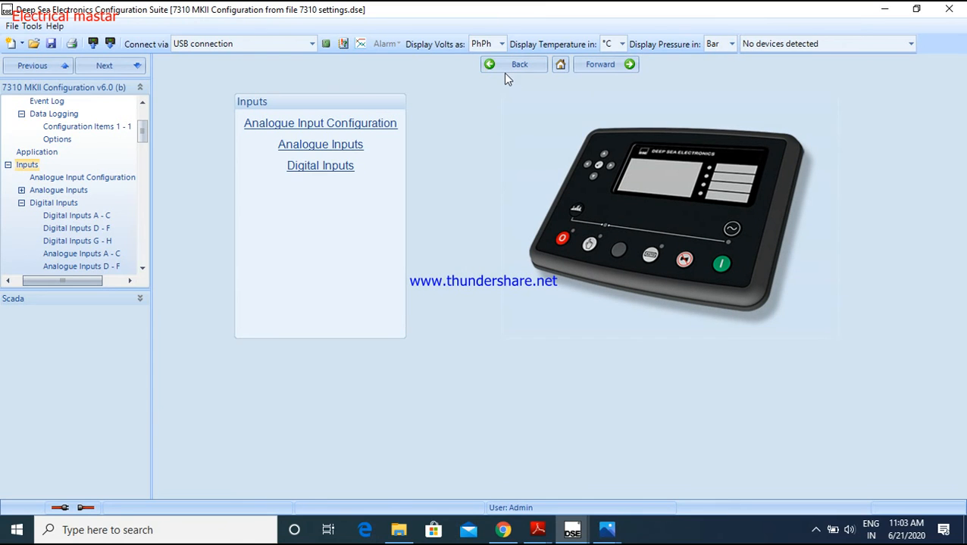
pyautogui.click(501, 65)
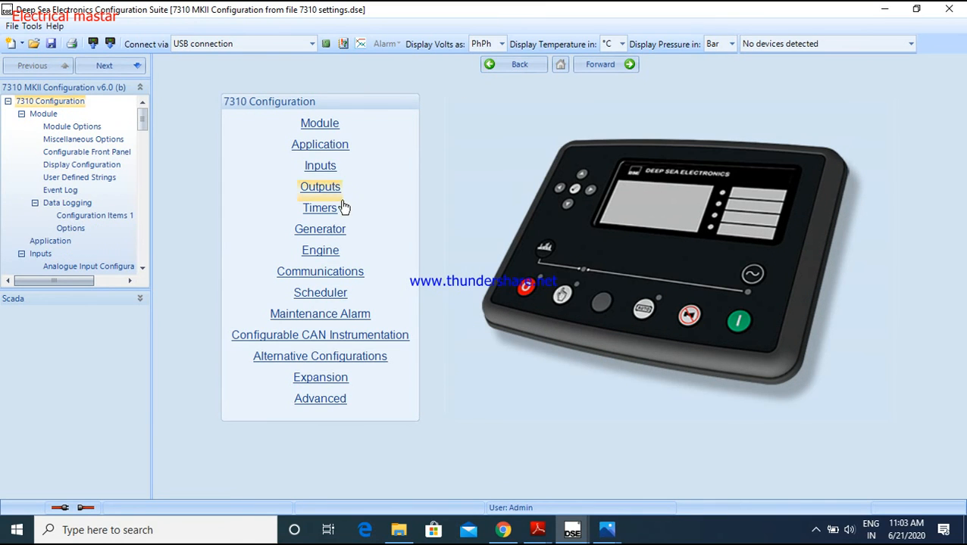
pyautogui.click(334, 187)
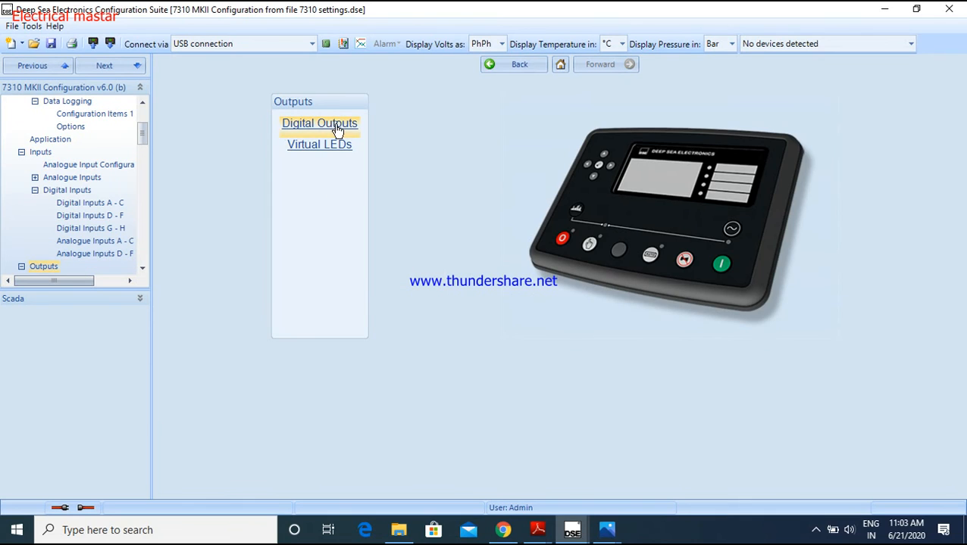
pyautogui.click(337, 128)
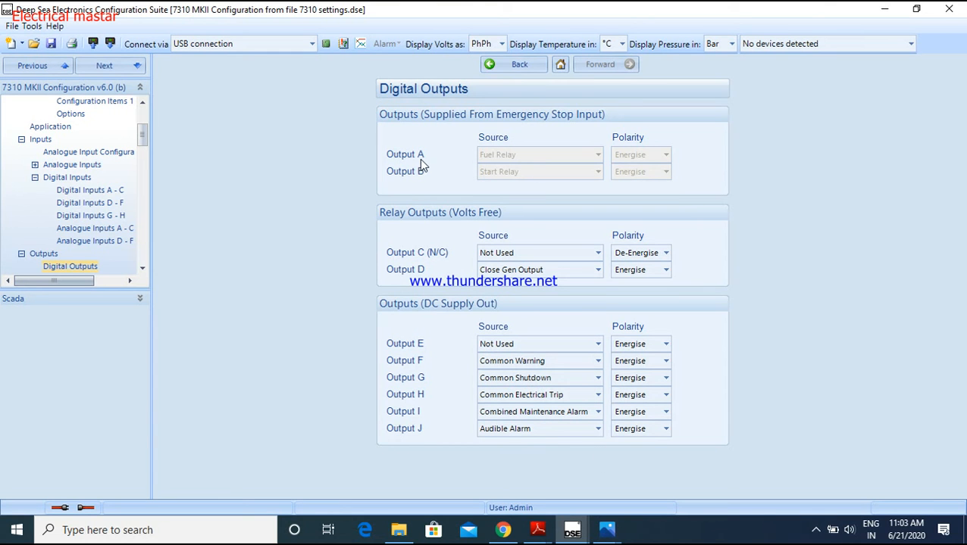
# Switch to the controller image in Photos, examine output terminals A and B up close, and return to the Digital Outputs page
pyautogui.moveTo(610, 532)
pyautogui.click(642, 477)
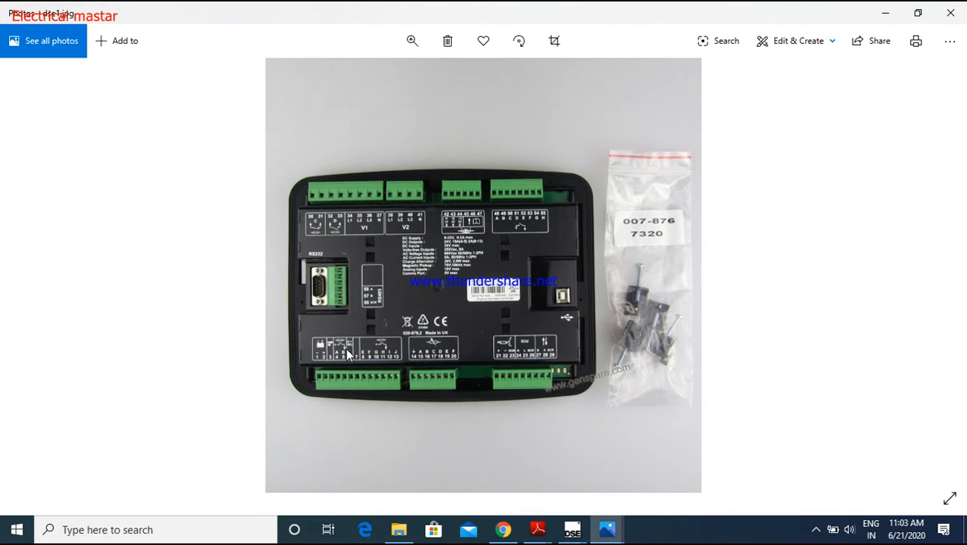
pyautogui.click(413, 40)
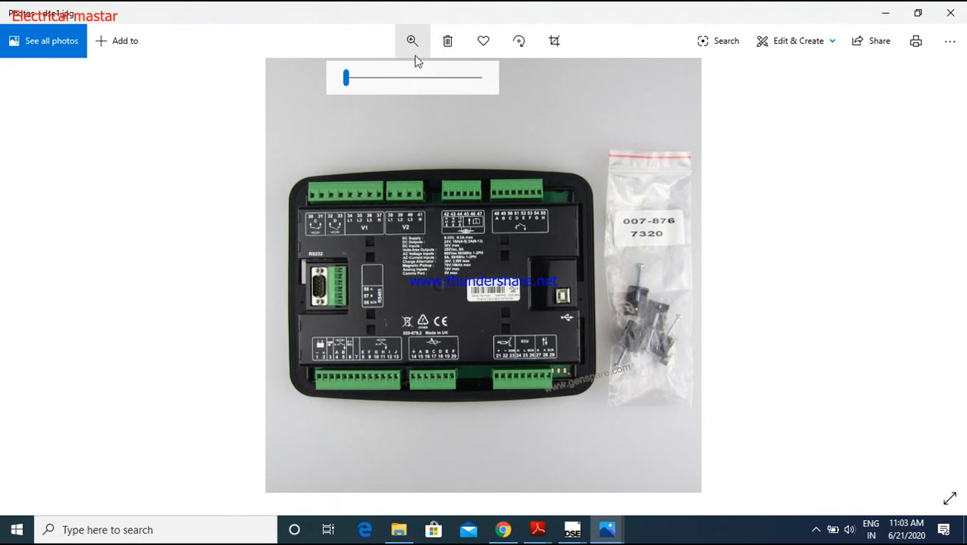
pyautogui.click(372, 78)
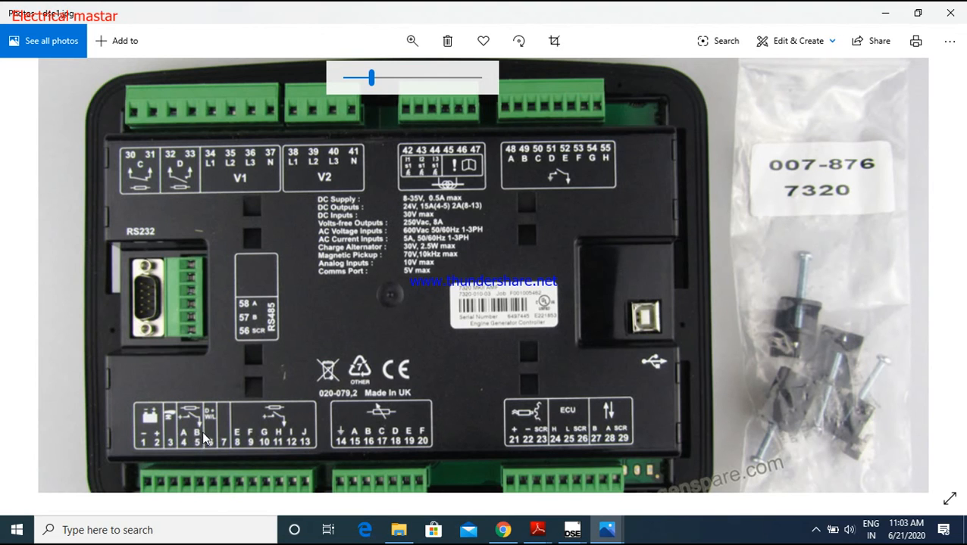
pyautogui.click(885, 13)
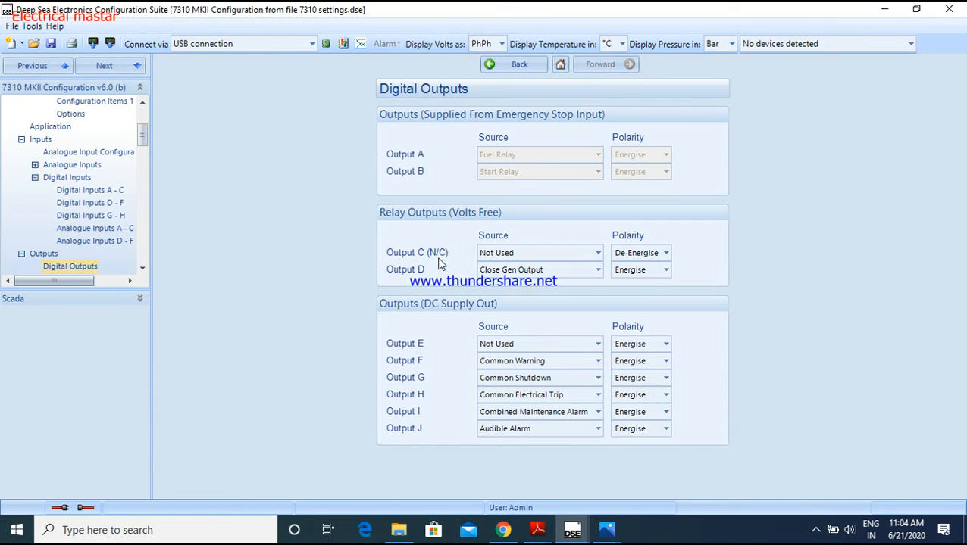
# Examine relay output terminals C and D, numbered 30 to 33, on the controller image in Photos, and return to the Digital Outputs page
pyautogui.click(605, 533)
pyautogui.click(657, 477)
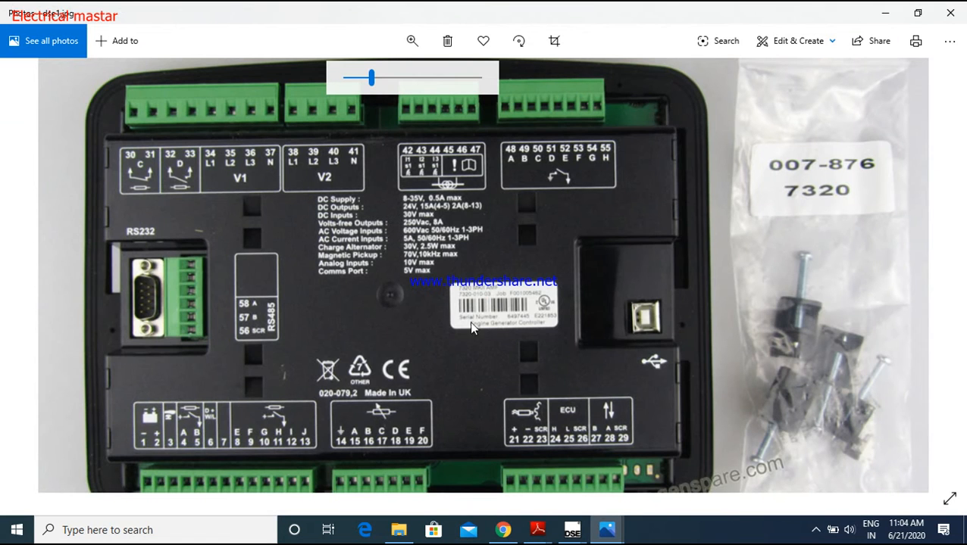
pyautogui.scroll(-3, 115, 127)
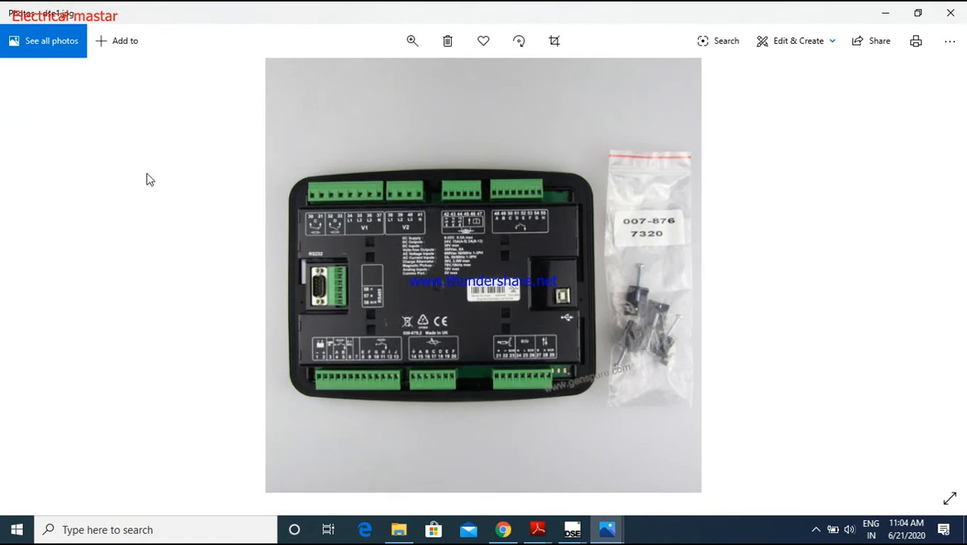
pyautogui.click(412, 40)
pyautogui.click(401, 78)
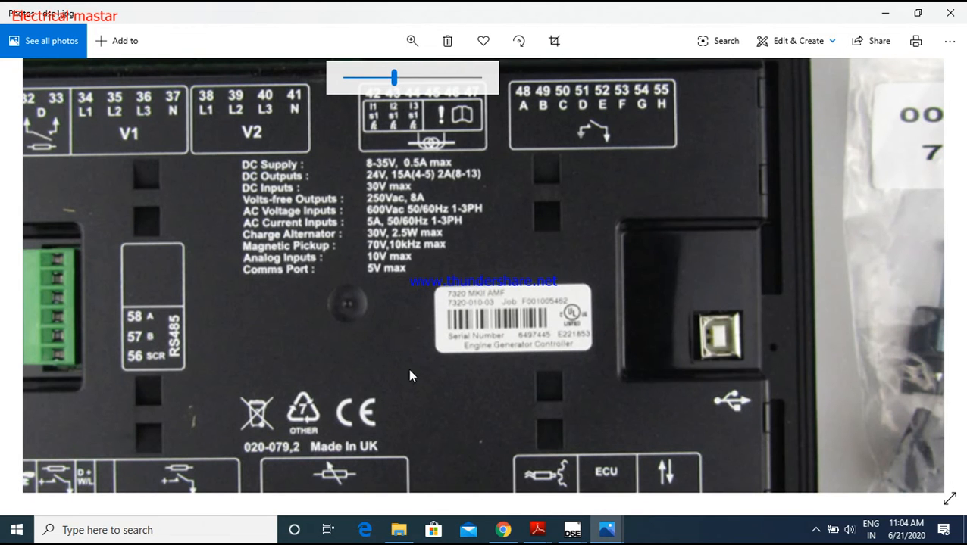
pyautogui.moveTo(393, 380); pyautogui.dragTo(514, 366)
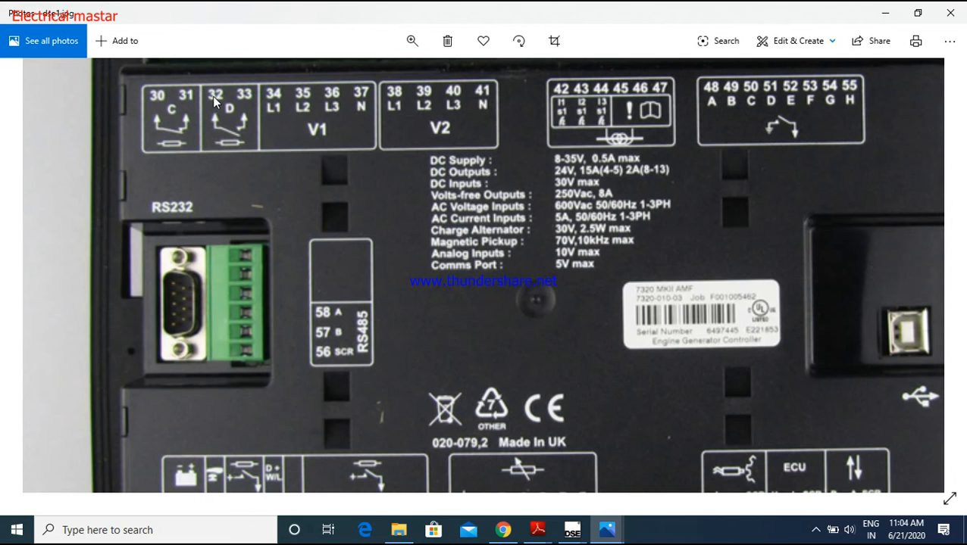
pyautogui.moveTo(297, 151); pyautogui.dragTo(265, 214)
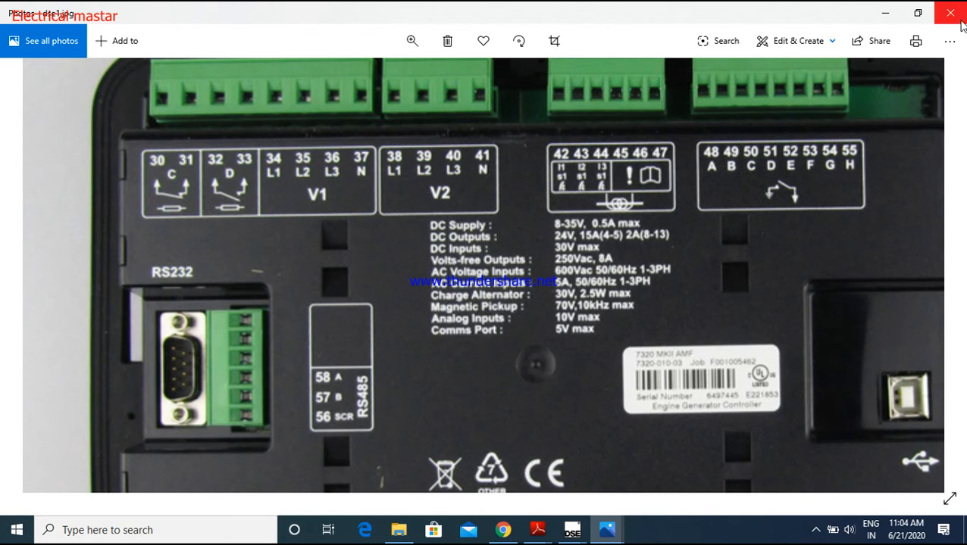
pyautogui.click(885, 13)
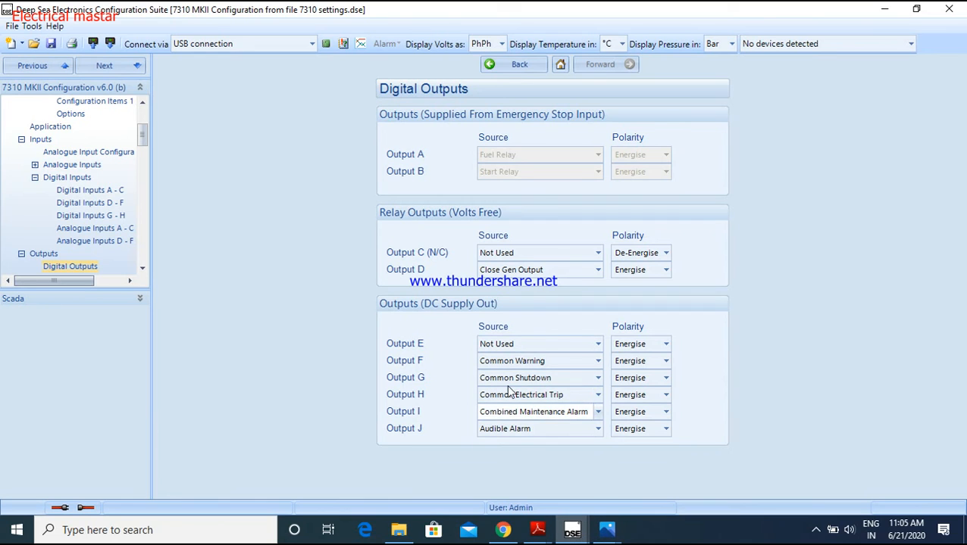
# Return to the main 7310 Configuration page and open the Timers section
pyautogui.click(515, 69)
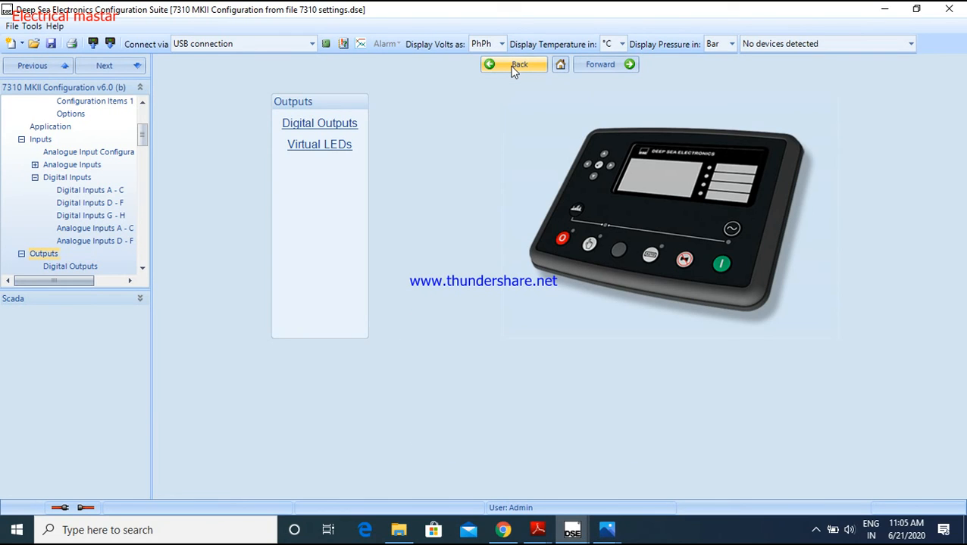
pyautogui.click(514, 67)
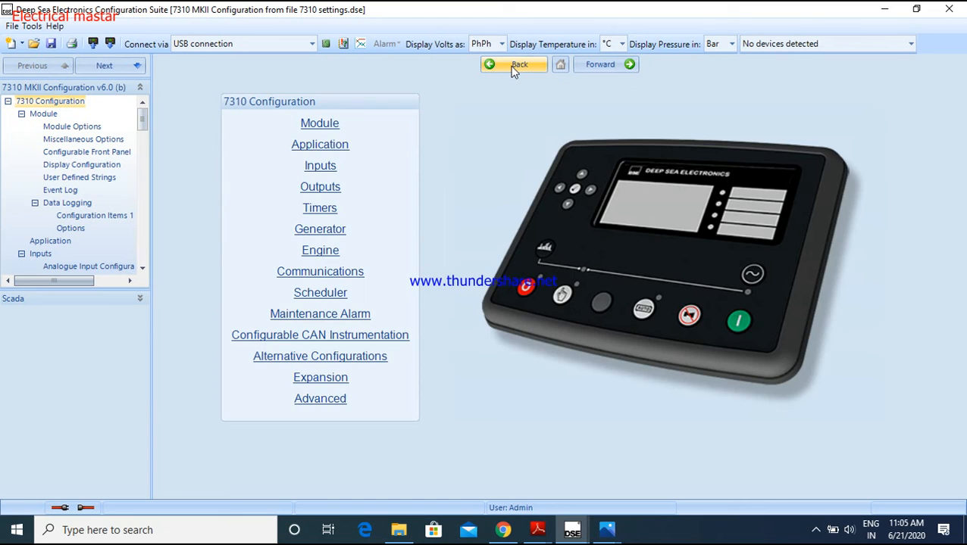
pyautogui.click(330, 210)
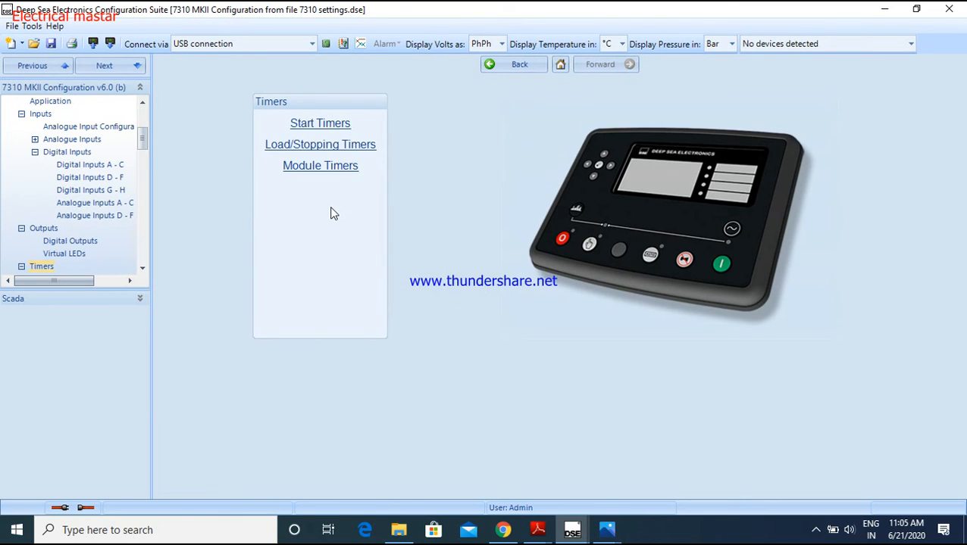
# Review the Start Timers and Load/Stopping Timers pages and return to the main 7310 Configuration page
pyautogui.click(318, 124)
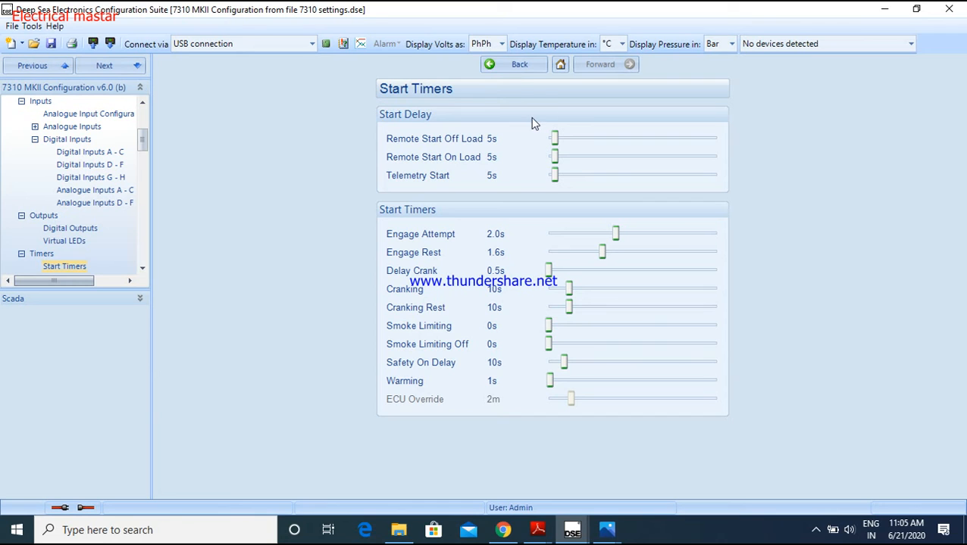
pyautogui.click(519, 71)
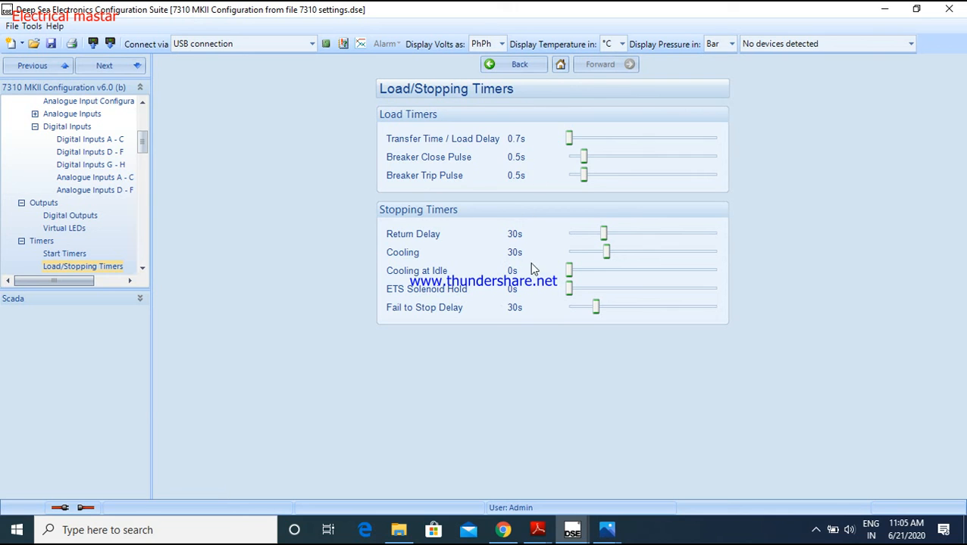
pyautogui.click(518, 67)
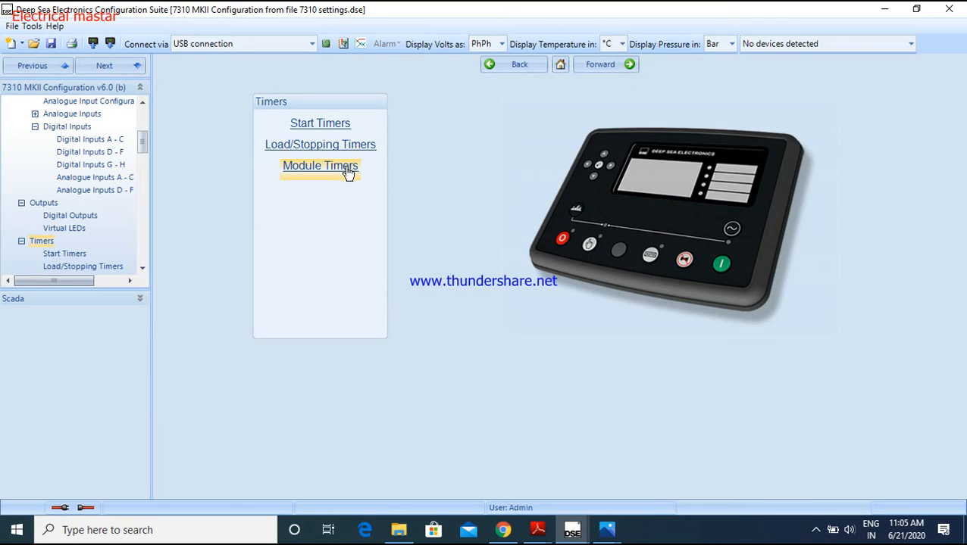
pyautogui.click(518, 68)
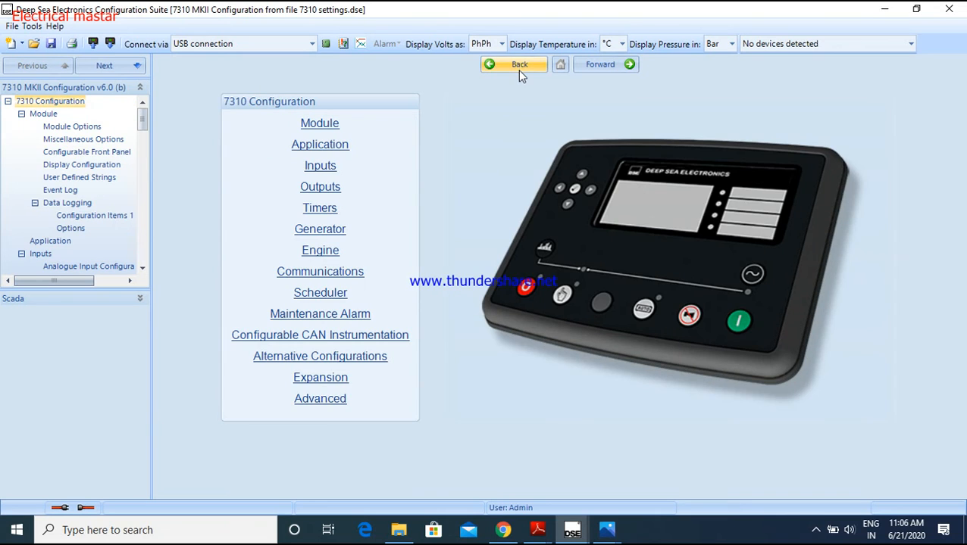
# Open the Generator Options page under Generator and toggle the Alternator Fitted option off and back on
pyautogui.click(341, 235)
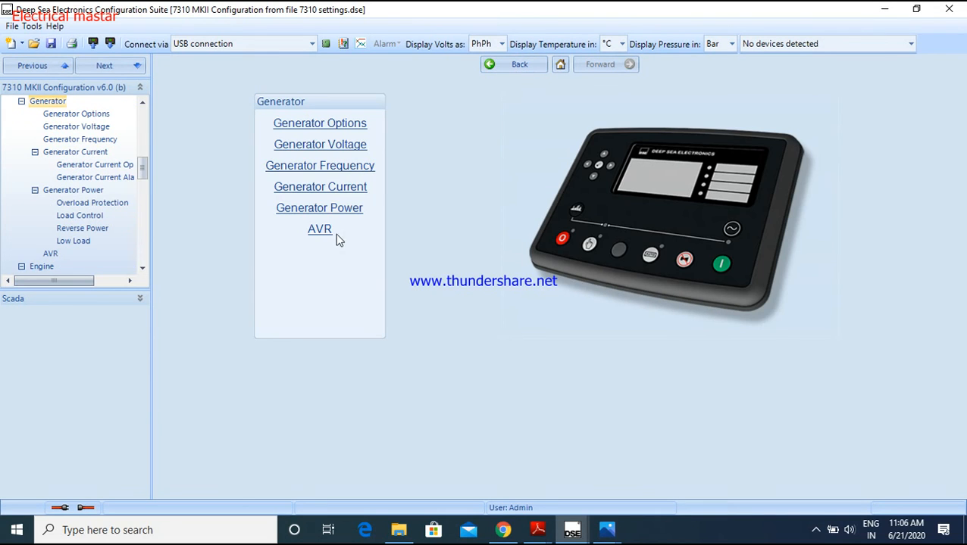
pyautogui.click(342, 127)
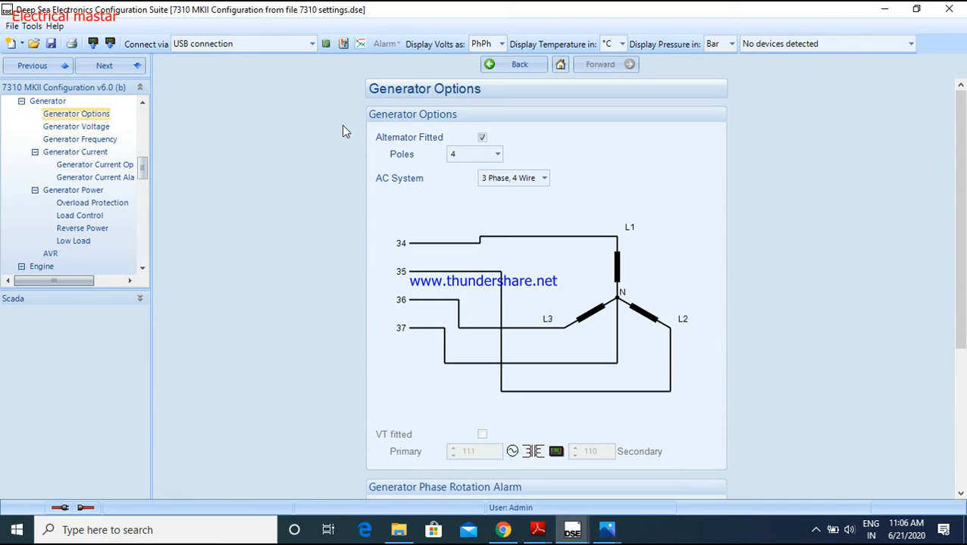
pyautogui.click(482, 138)
pyautogui.click(481, 138)
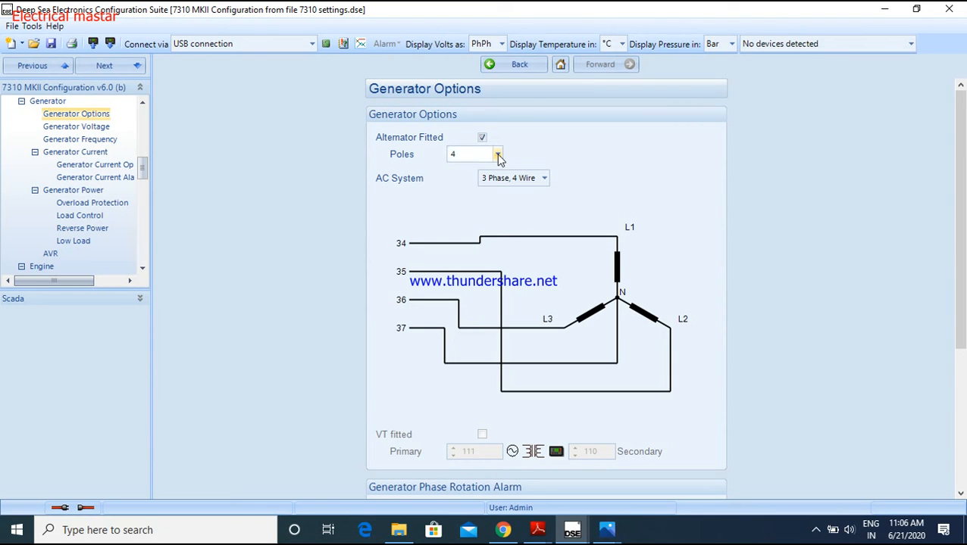
# Select 4 alternator poles and the 3 Phase, 4 Wire AC system
pyautogui.click(498, 155)
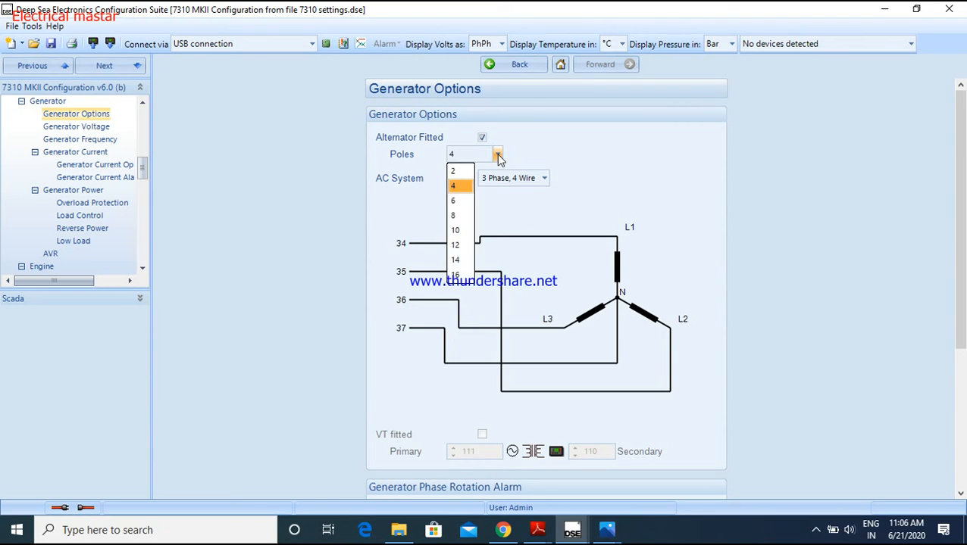
pyautogui.click(458, 188)
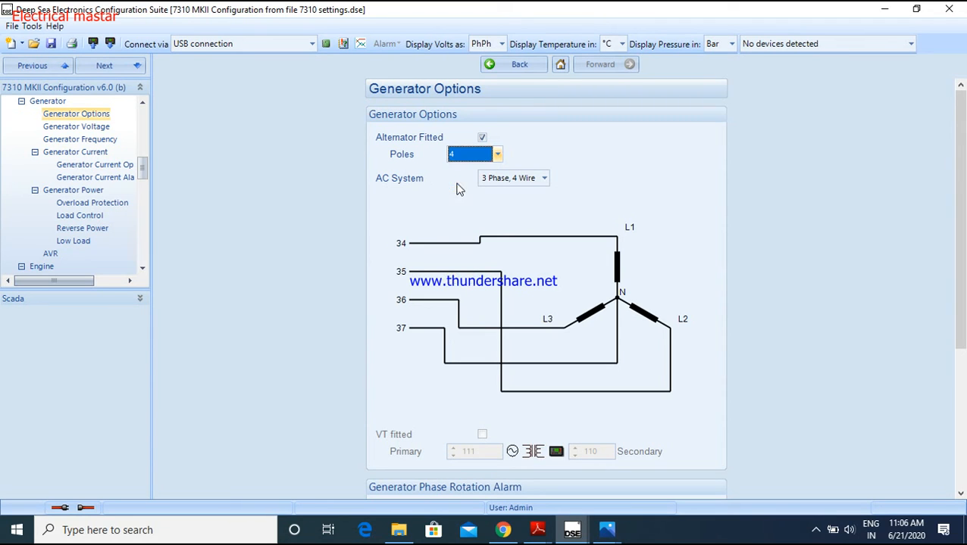
pyautogui.click(544, 180)
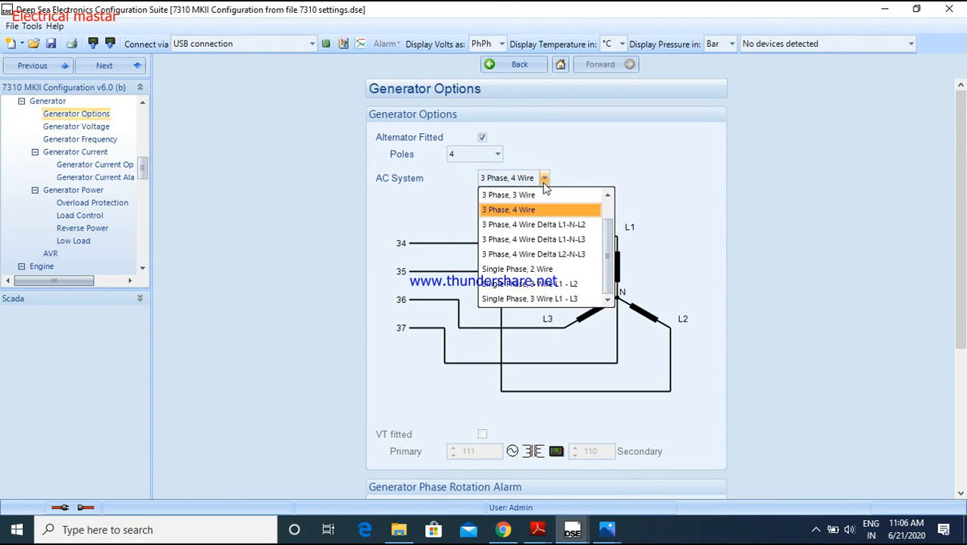
pyautogui.click(512, 218)
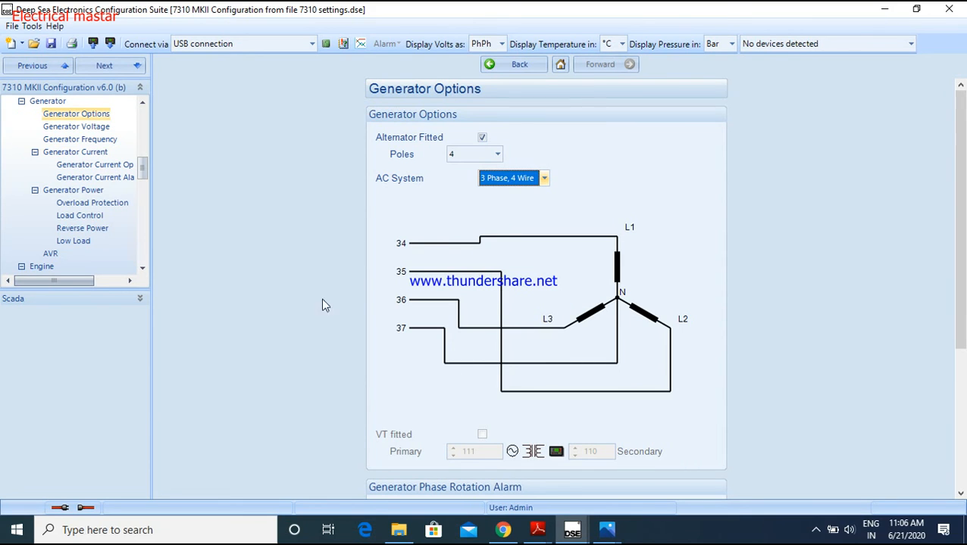
# Enable the Generator Phase Rotation Alarm and select L1-L2-L3 as the phase rotation
pyautogui.scroll(-3, 553, 311)
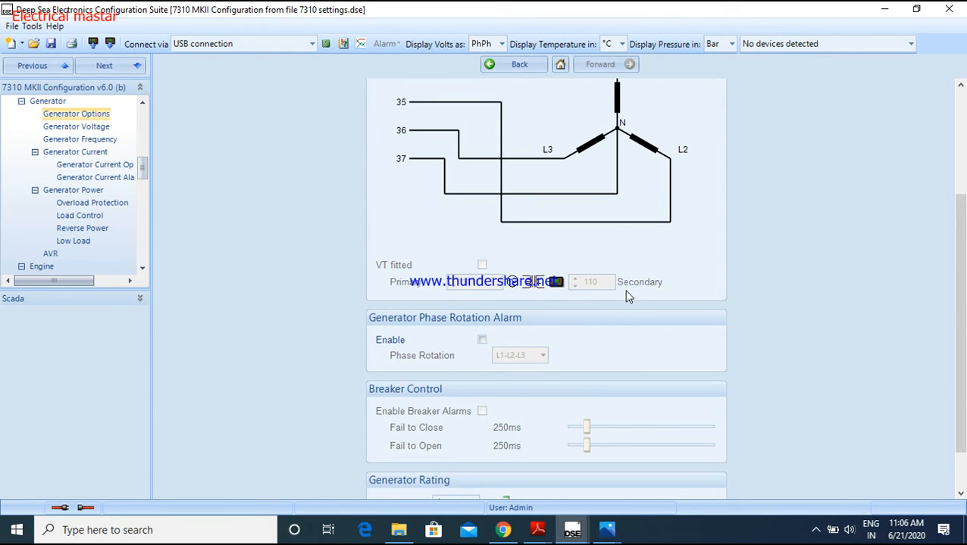
pyautogui.scroll(3, 652, 152)
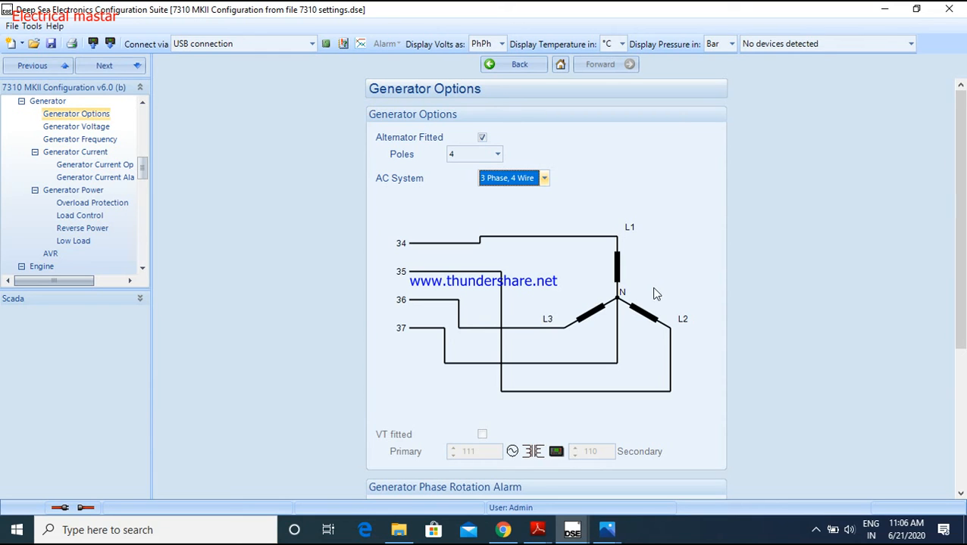
pyautogui.scroll(-3, 670, 333)
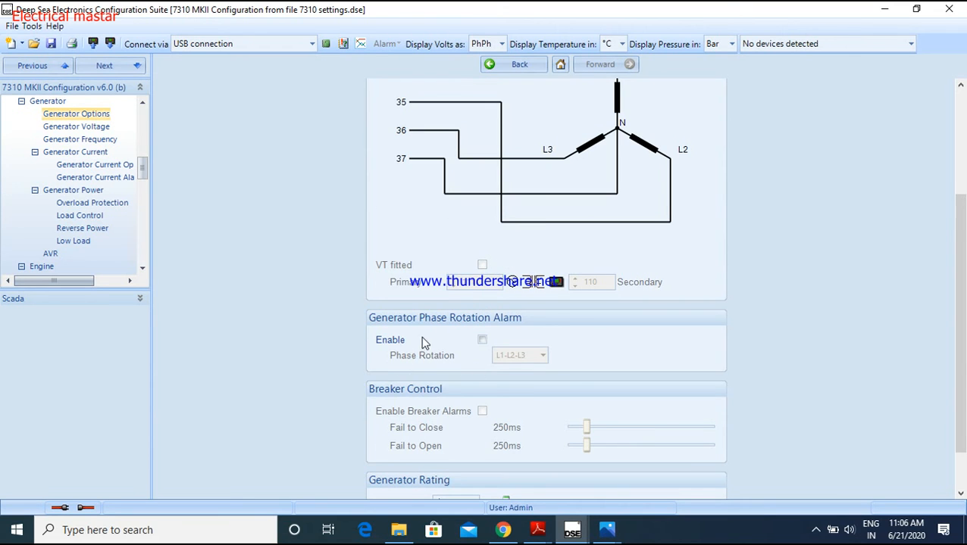
pyautogui.scroll(-1, 424, 343)
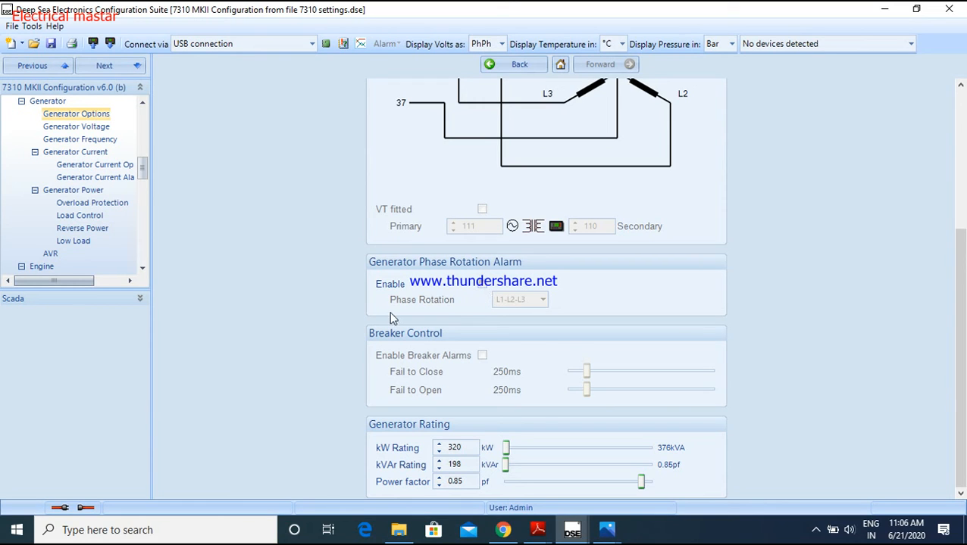
pyautogui.click(482, 284)
pyautogui.click(542, 302)
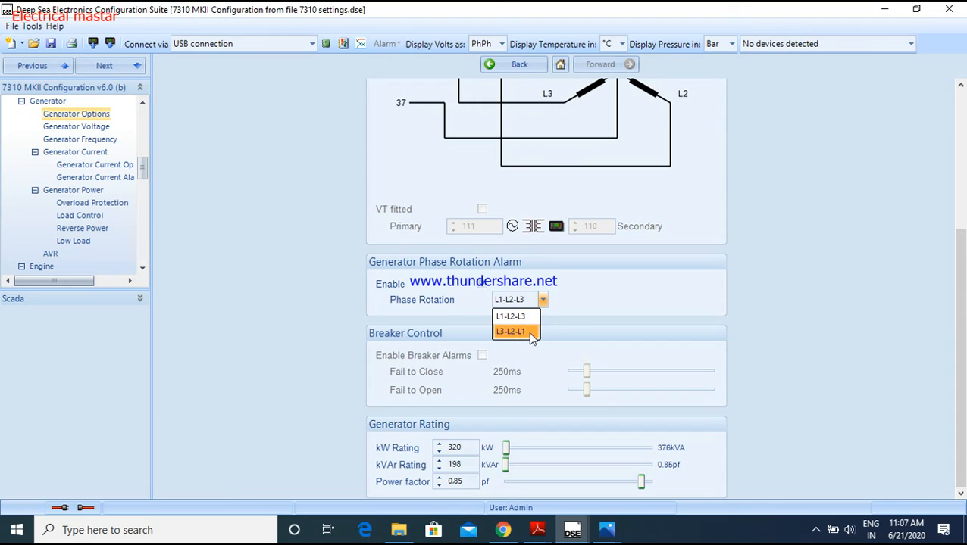
pyautogui.click(527, 316)
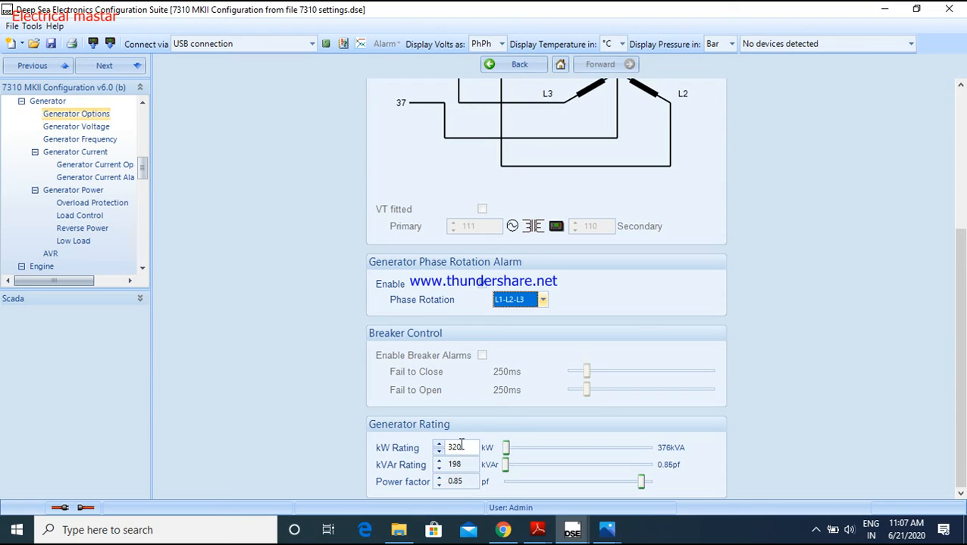
# Examine the kW, kVAr and power factor settings under Generator Rating and return to the Generator page
pyautogui.moveTo(459, 448); pyautogui.dragTo(453, 446)
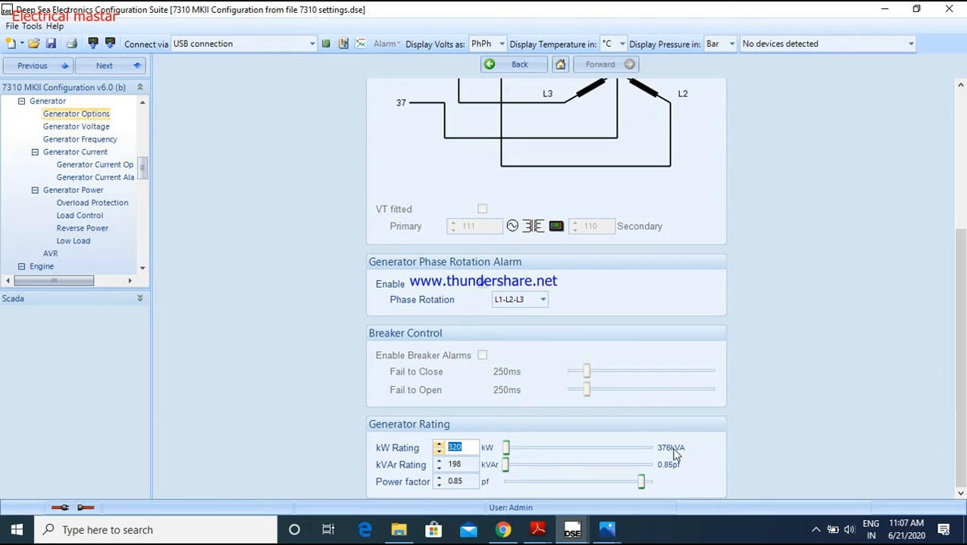
pyautogui.doubleClick(454, 483)
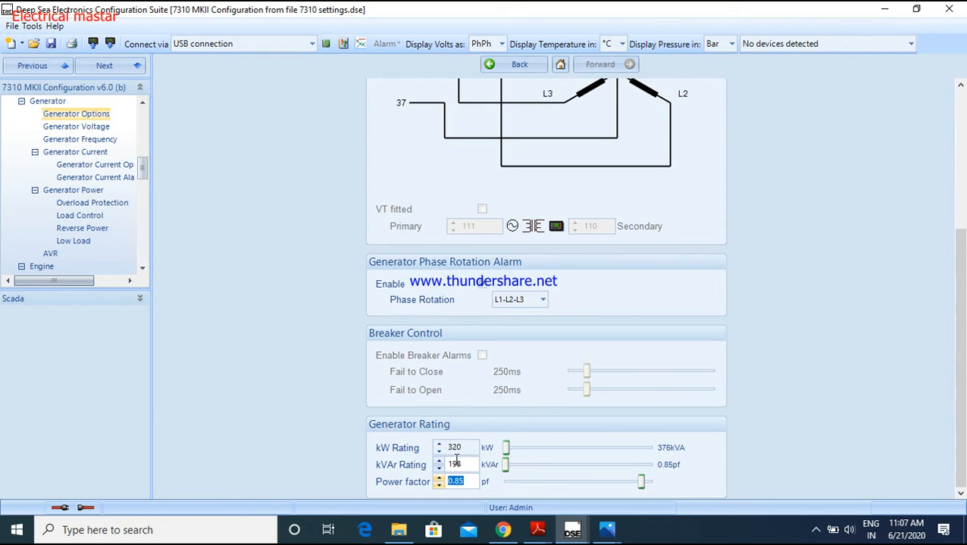
pyautogui.click(469, 480)
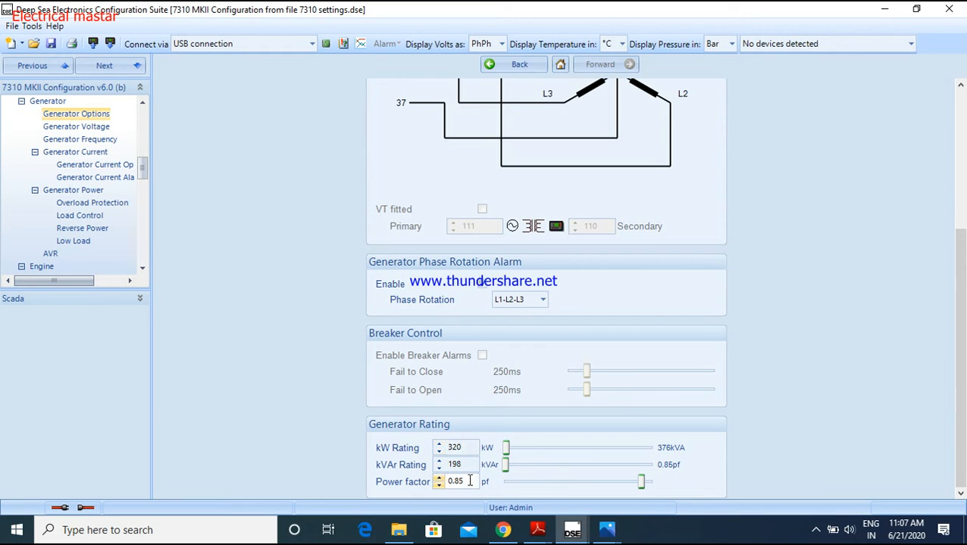
pyautogui.scroll(3, 652, 310)
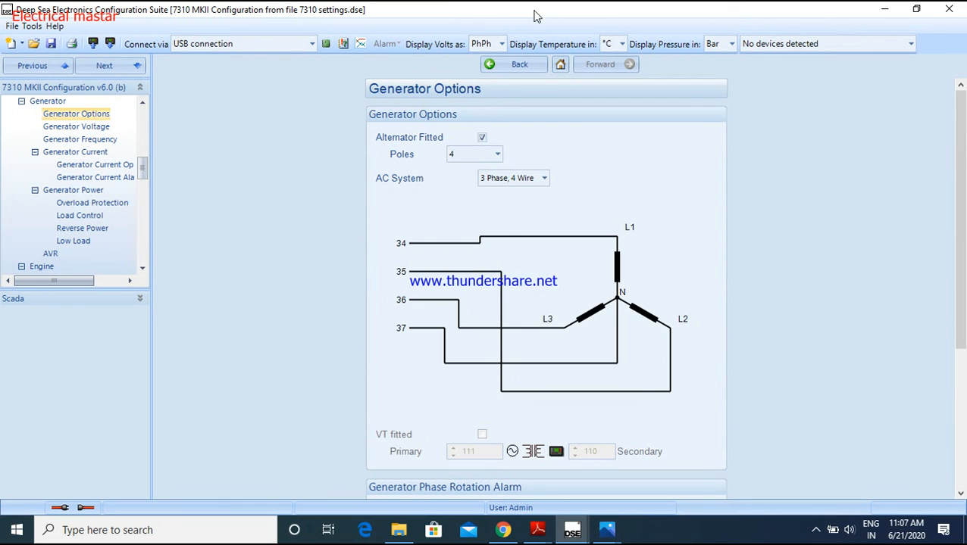
pyautogui.click(519, 67)
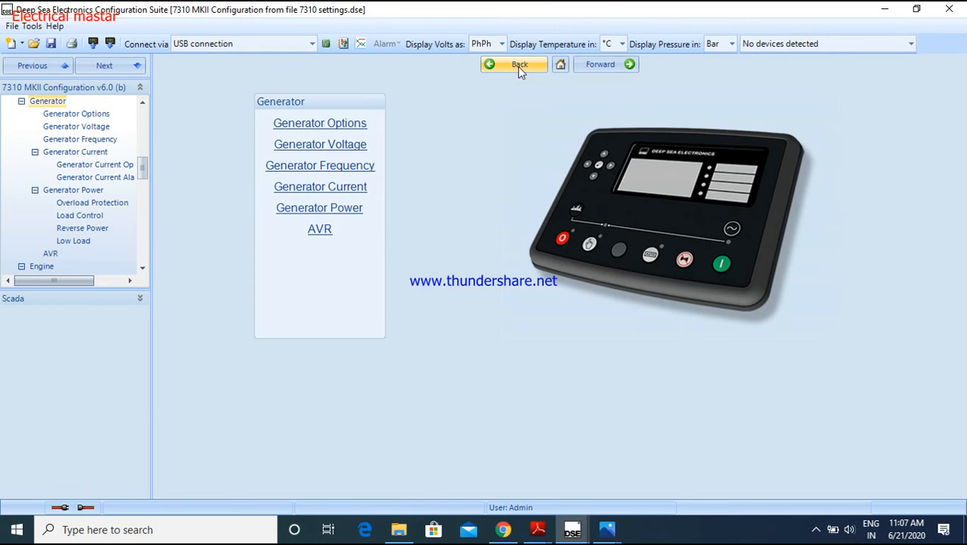
# Open the Generator Voltage page and look over its under voltage and over voltage alarm settings
pyautogui.click(322, 148)
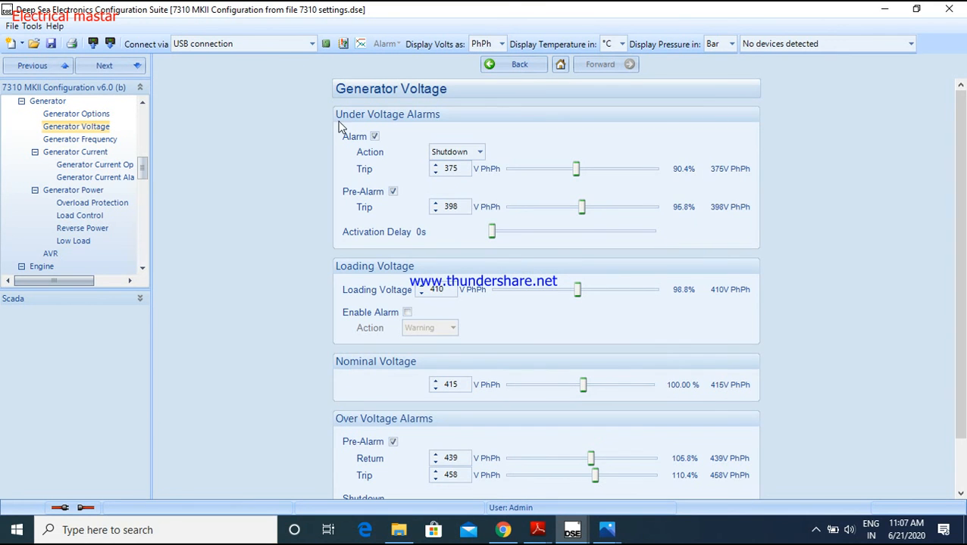
pyautogui.scroll(-1, 894, 272)
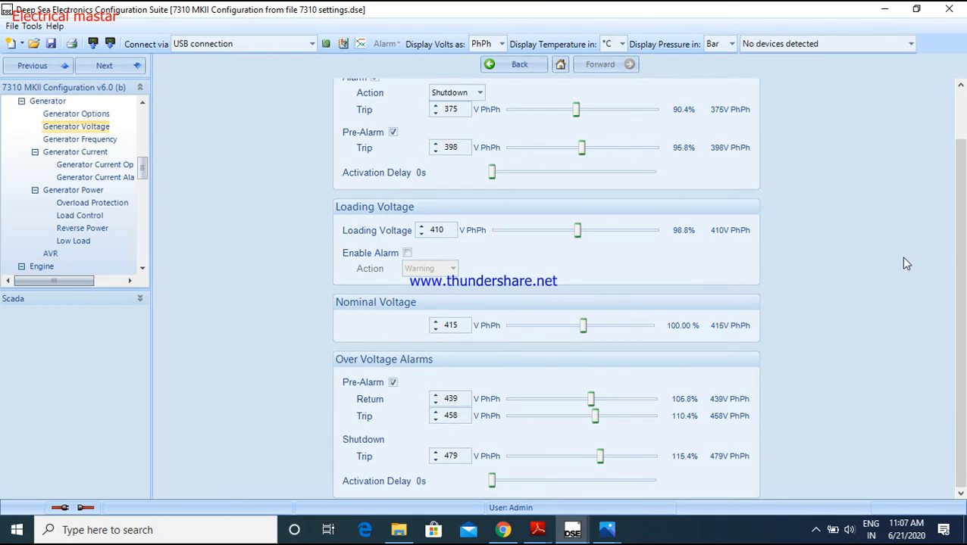
pyautogui.scroll(1, 653, 192)
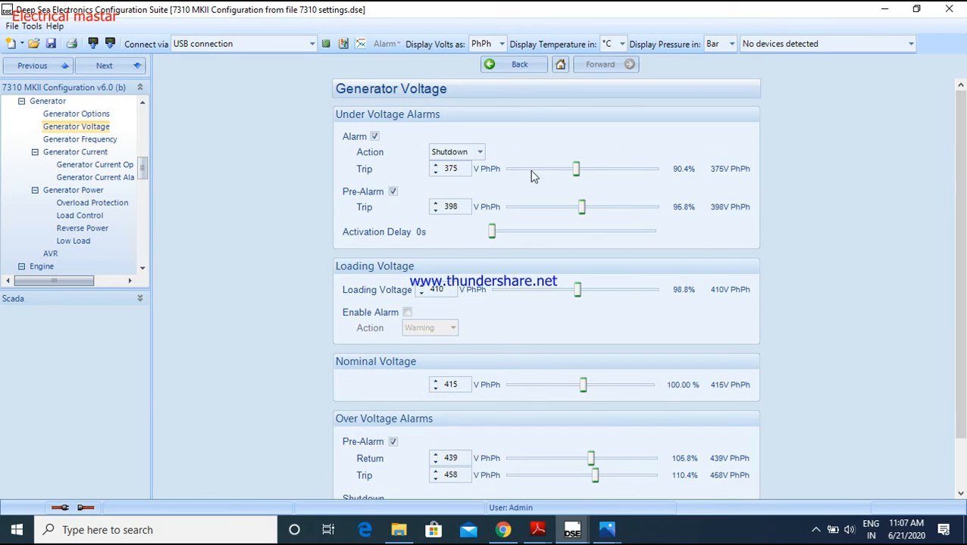
pyautogui.scroll(-1, 619, 279)
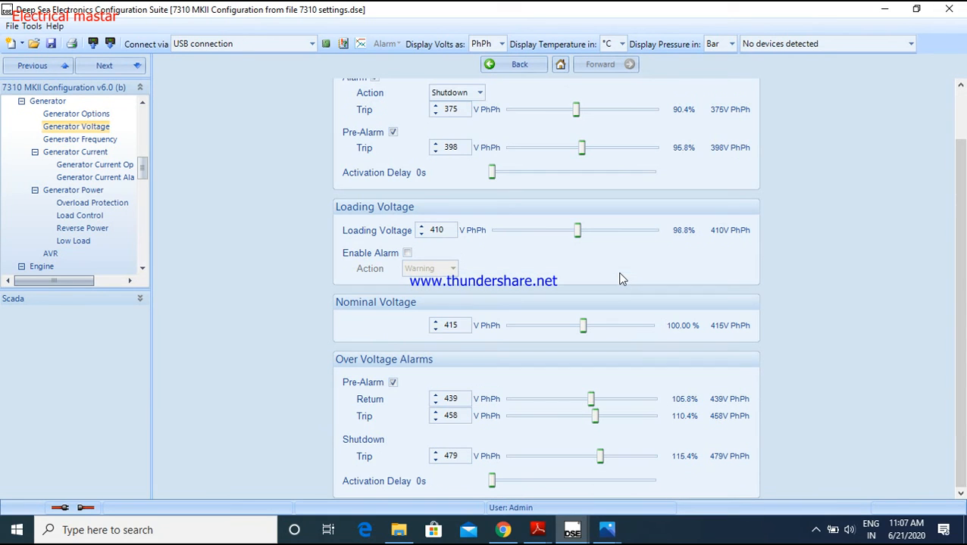
# Examine the Nominal Voltage and Loading Voltage values on the Generator Voltage page
pyautogui.doubleClick(451, 324)
pyautogui.moveTo(462, 325); pyautogui.dragTo(448, 321)
pyautogui.click(465, 323)
pyautogui.doubleClick(448, 324)
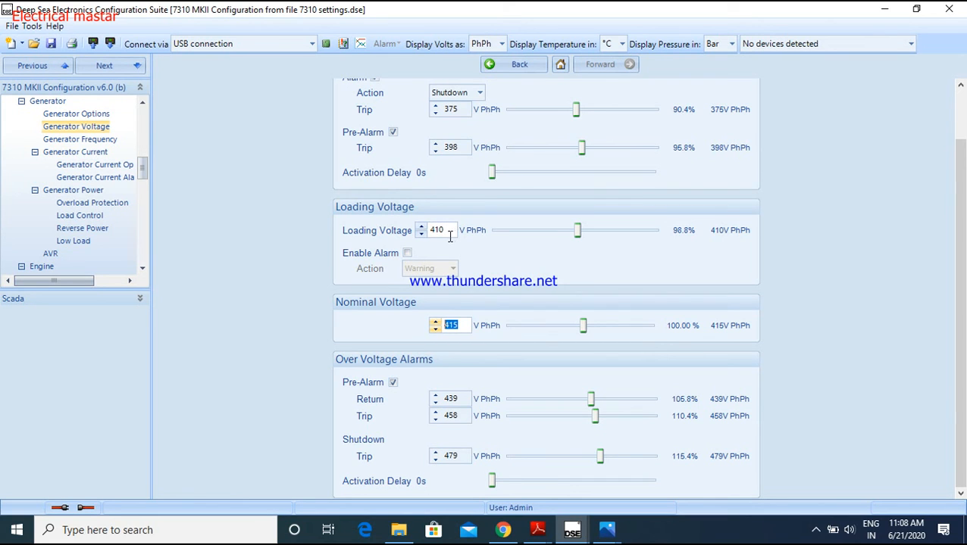
pyautogui.moveTo(449, 228); pyautogui.dragTo(432, 231)
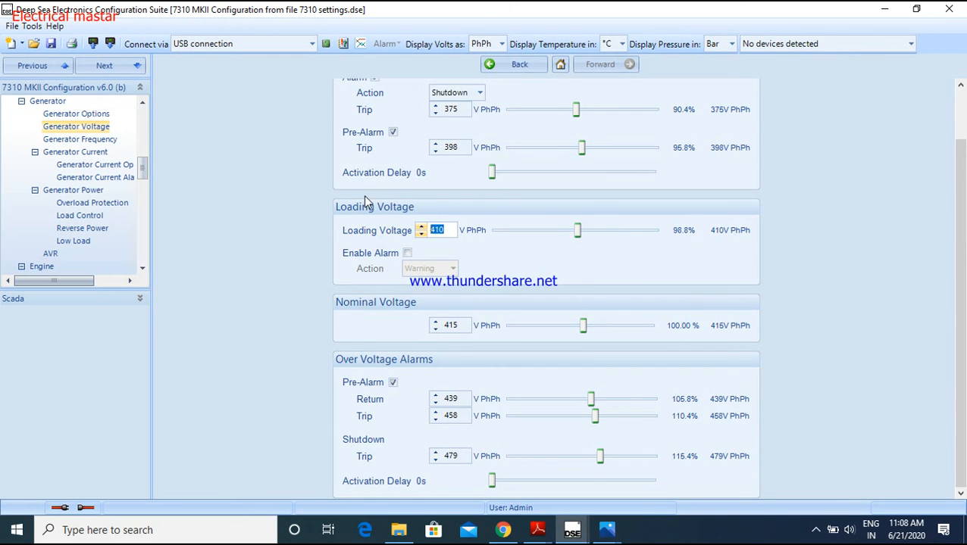
# Review the under voltage alarm trips against the nominal and loading voltages and return to the Generator page
pyautogui.scroll(2, 394, 220)
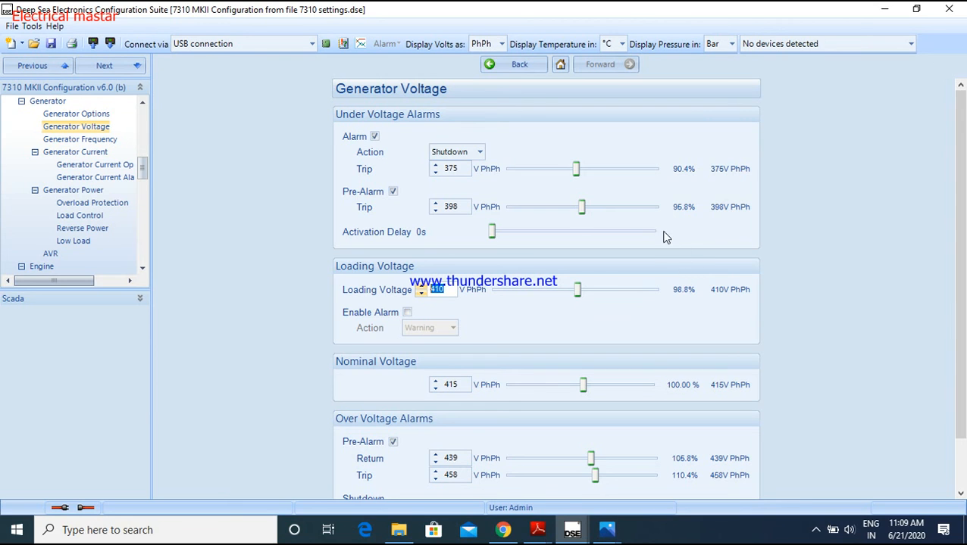
pyautogui.scroll(-1, 646, 209)
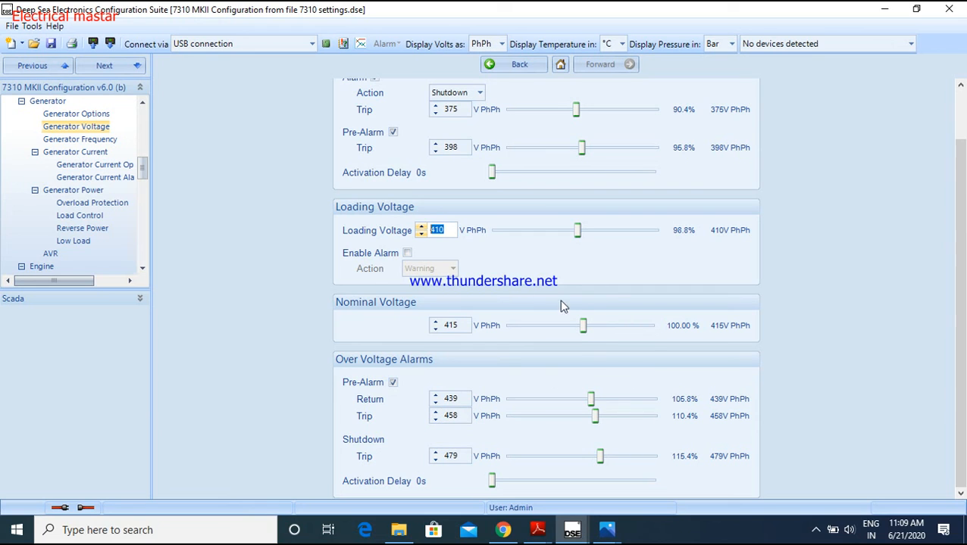
pyautogui.moveTo(459, 326); pyautogui.dragTo(448, 328)
pyautogui.moveTo(447, 229); pyautogui.dragTo(436, 228)
pyautogui.scroll(2, 889, 206)
pyautogui.click(517, 65)
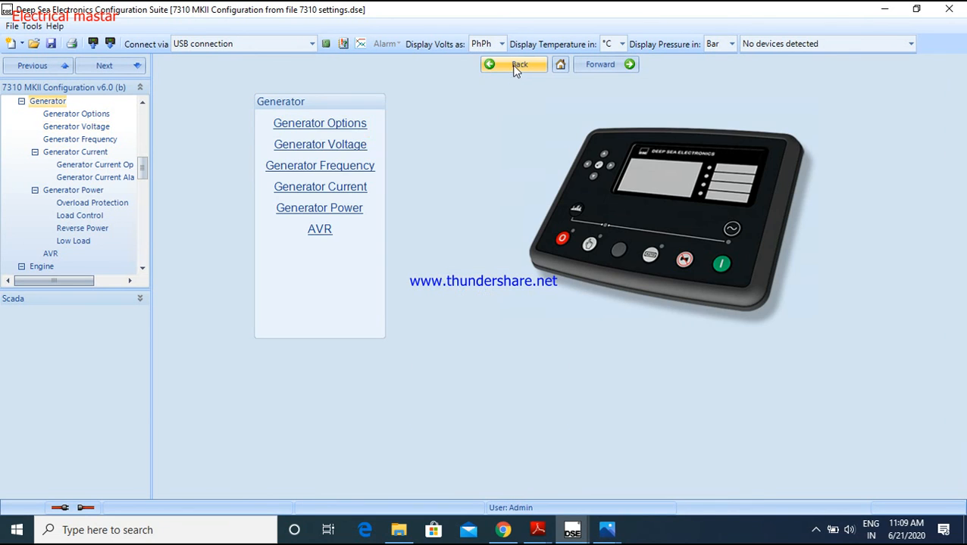
# Open the Generator Frequency page and examine the Nominal Frequency and Loading Frequency values
pyautogui.click(323, 173)
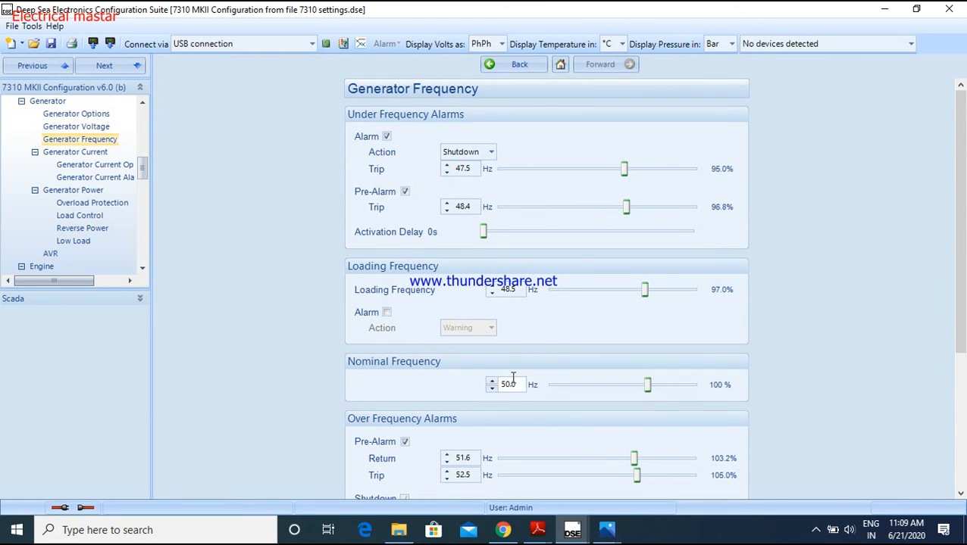
pyautogui.moveTo(504, 384); pyautogui.dragTo(515, 385)
pyautogui.doubleClick(518, 291)
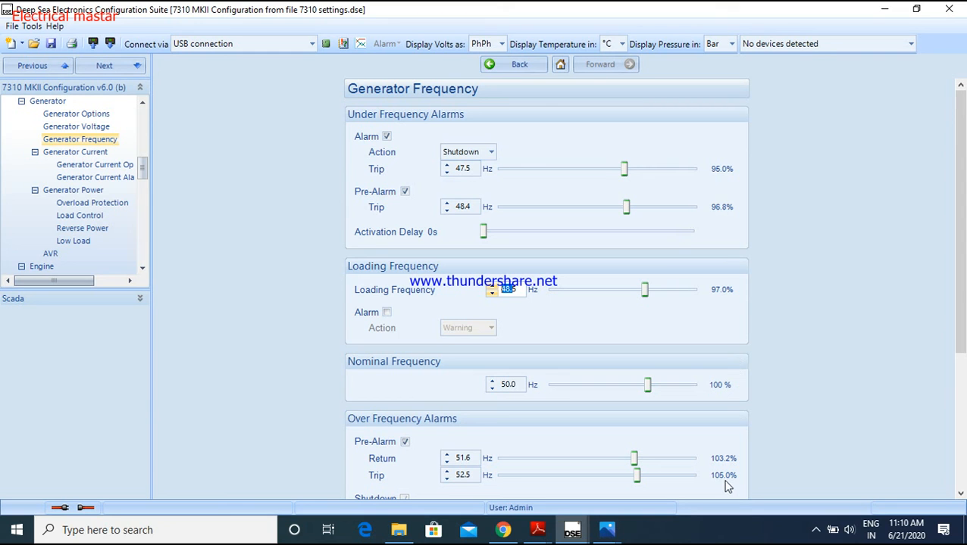
# Open the Generator Current Options page and examine the CT Primary, CT Secondary, Full Load Rating and Earth CT Primary settings
pyautogui.click(534, 66)
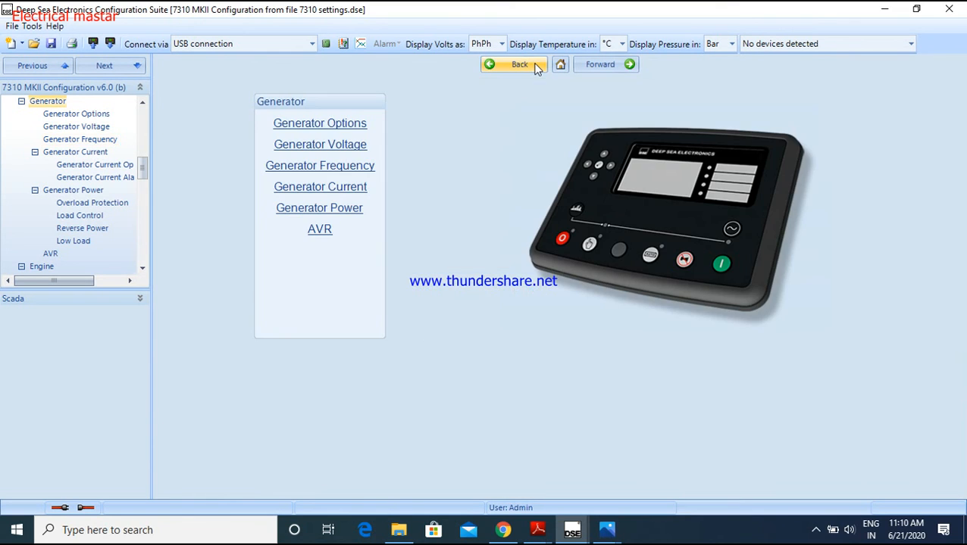
pyautogui.click(343, 196)
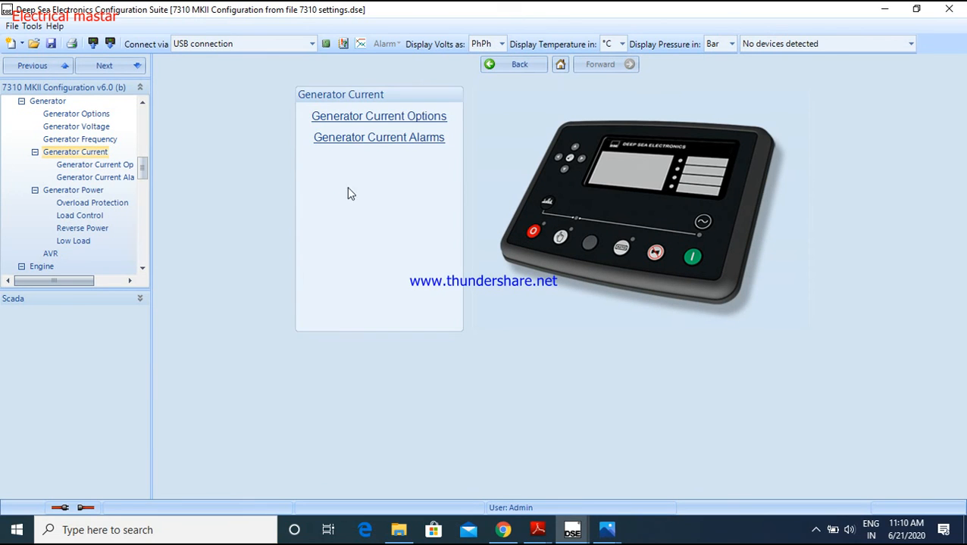
pyautogui.click(383, 117)
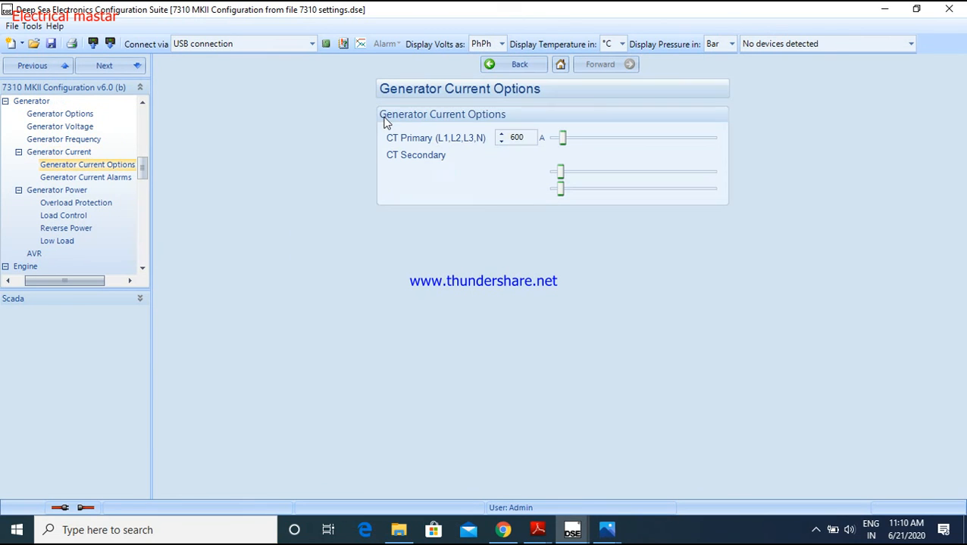
pyautogui.click(500, 134)
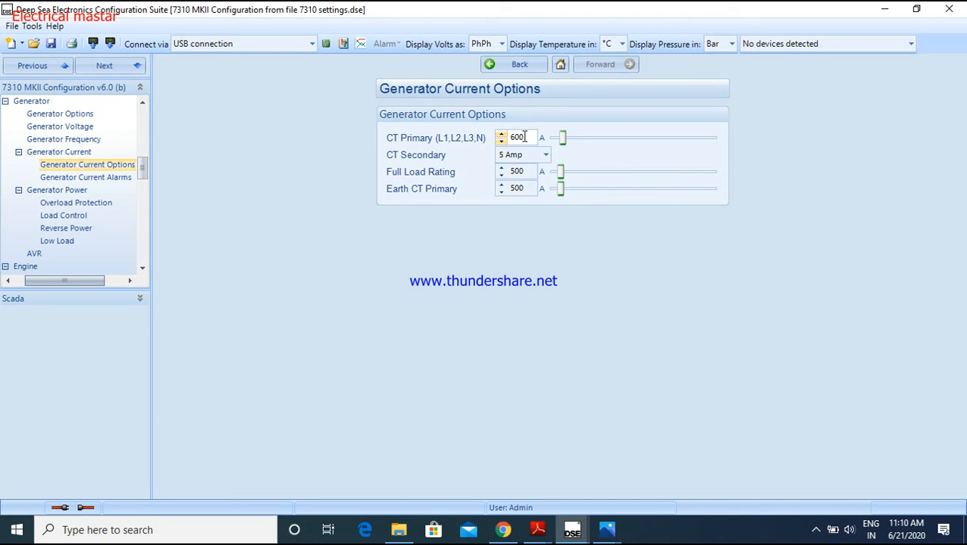
pyautogui.moveTo(522, 138); pyautogui.dragTo(528, 137)
pyautogui.click(535, 171)
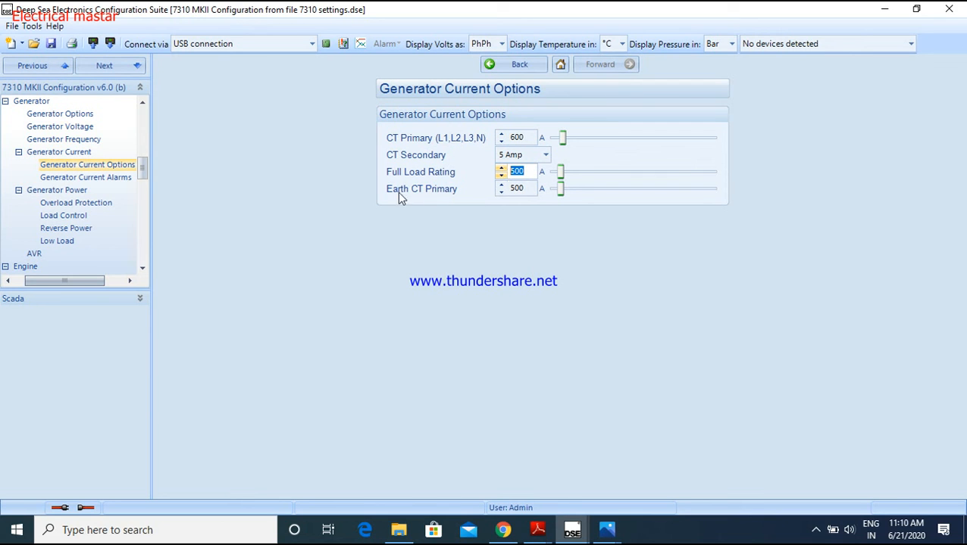
pyautogui.click(533, 188)
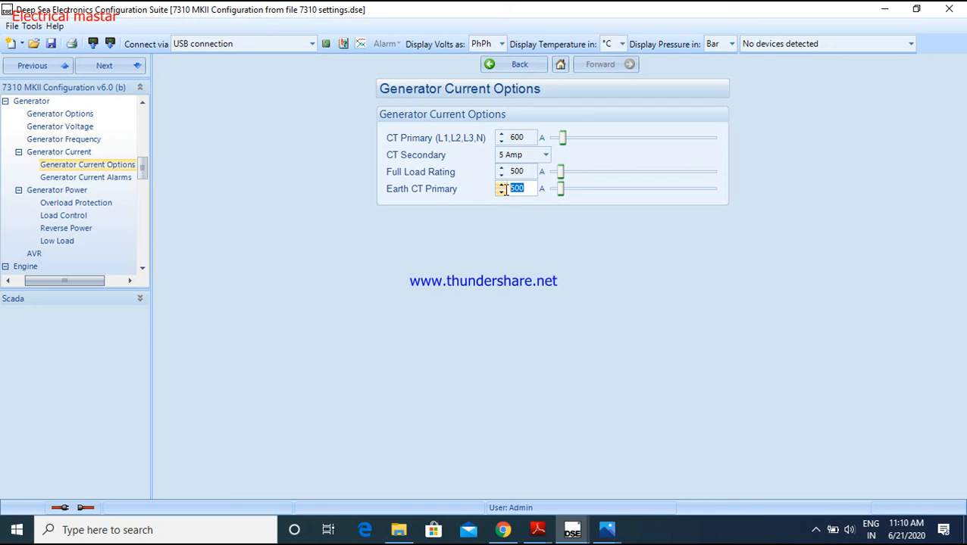
pyautogui.click(513, 66)
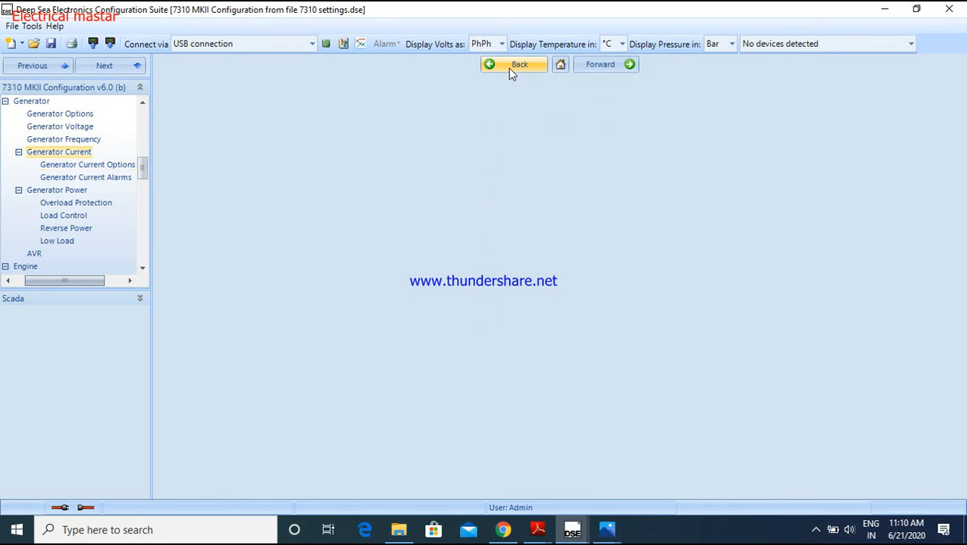
# Review the overcurrent and short circuit settings on the Generator Current Alarms page and enable the Earth Fault alarm
pyautogui.click(409, 141)
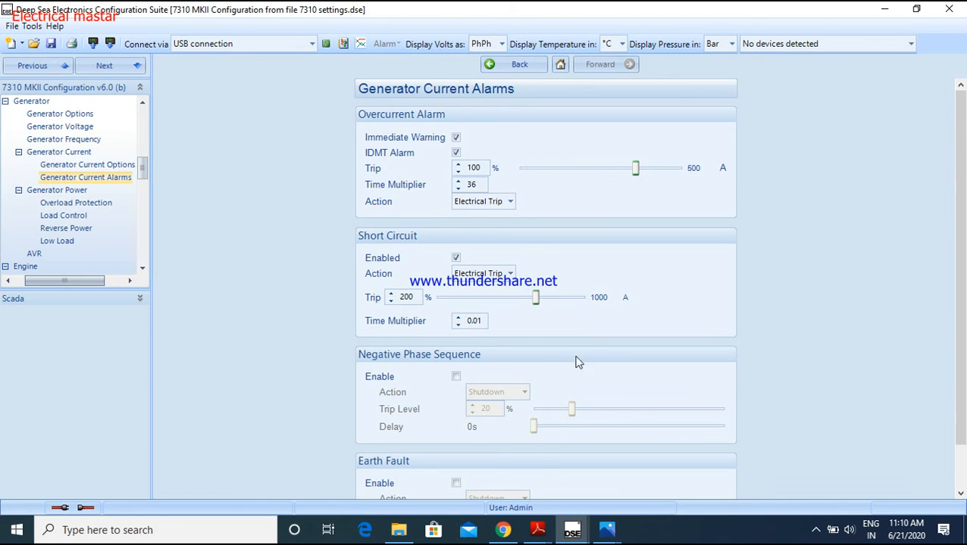
pyautogui.scroll(-1, 575, 348)
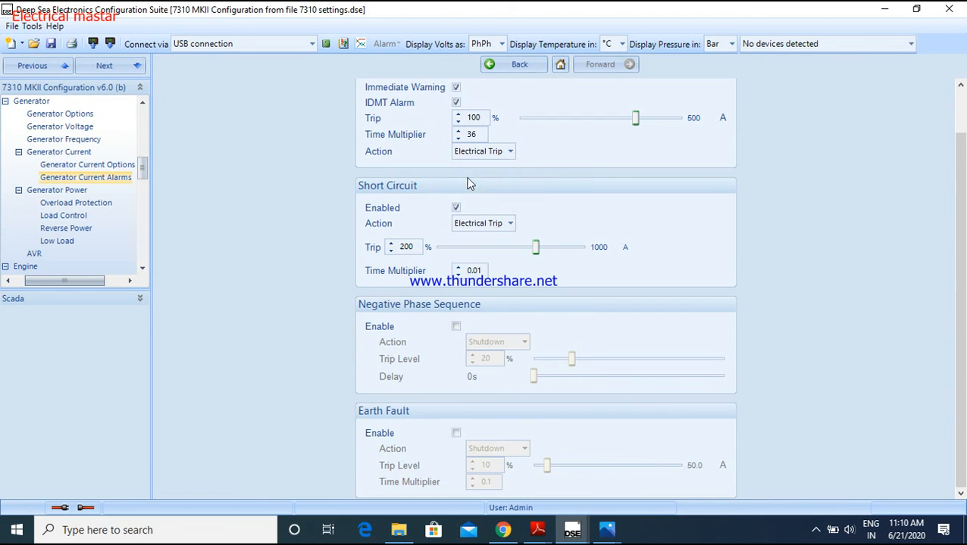
pyautogui.scroll(1, 494, 186)
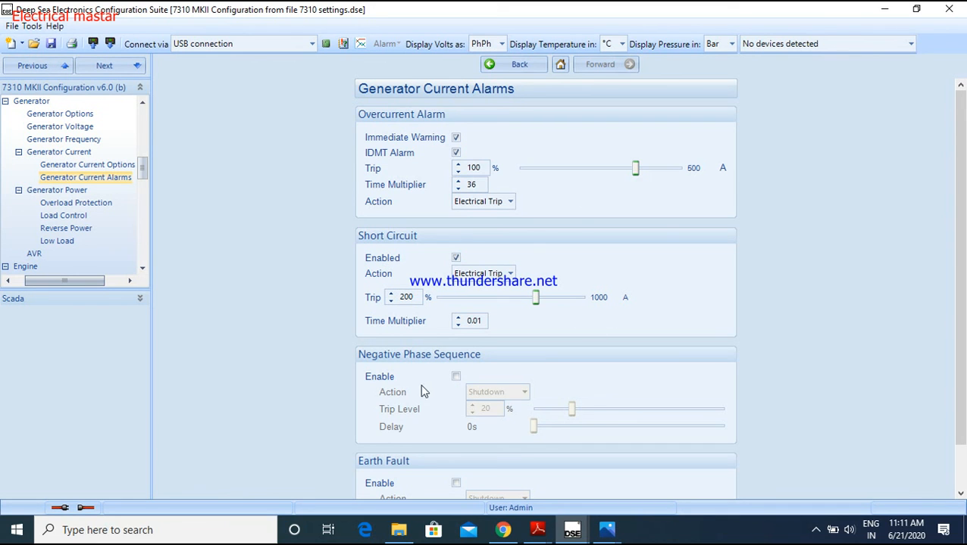
pyautogui.scroll(-2, 489, 409)
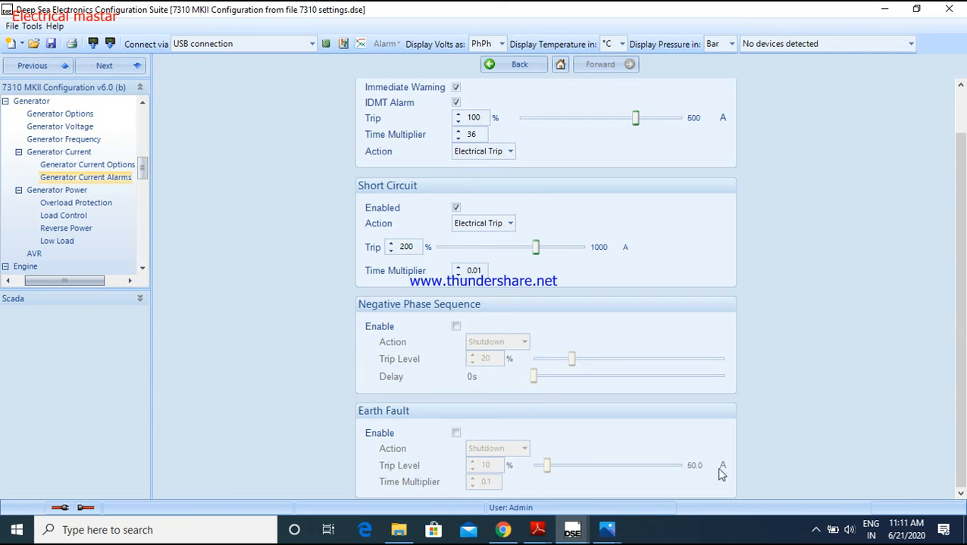
pyautogui.click(455, 433)
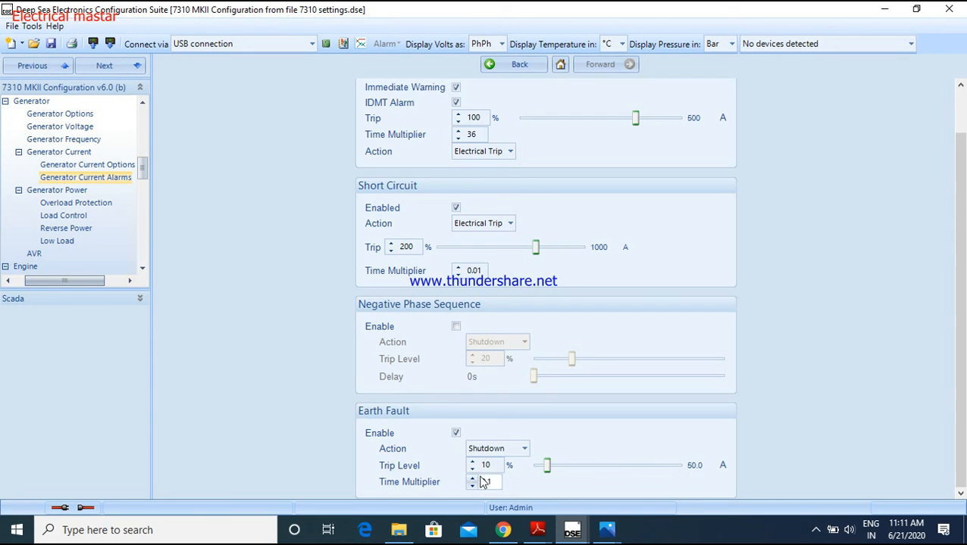
pyautogui.scroll(1, 865, 282)
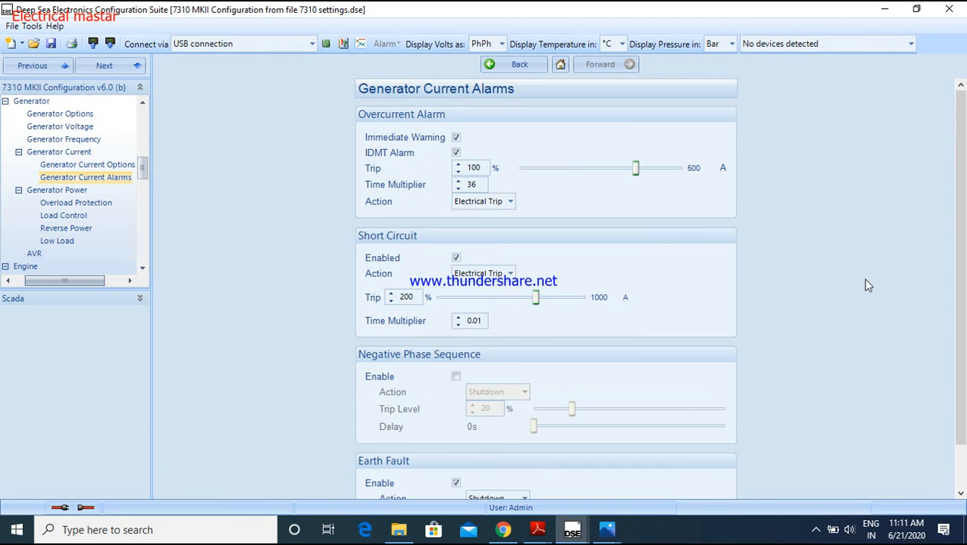
pyautogui.click(514, 66)
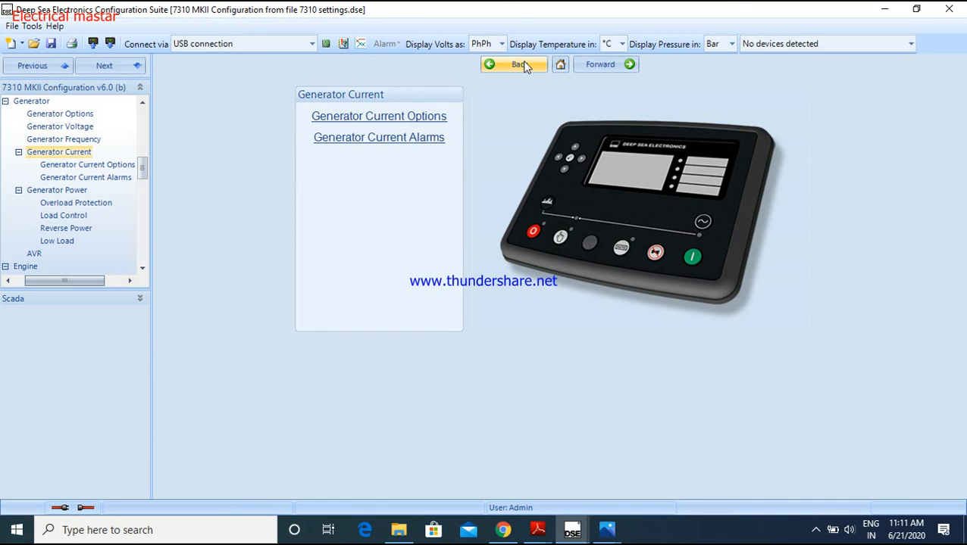
pyautogui.click(522, 65)
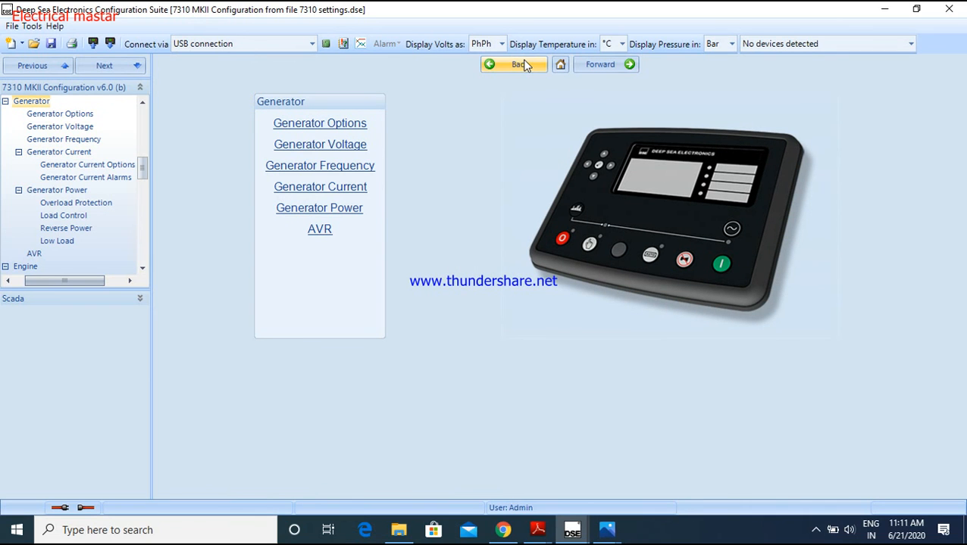
# Examine the Overload Protection settings under Generator Power and return to the main 7310 Configuration page
pyautogui.click(350, 212)
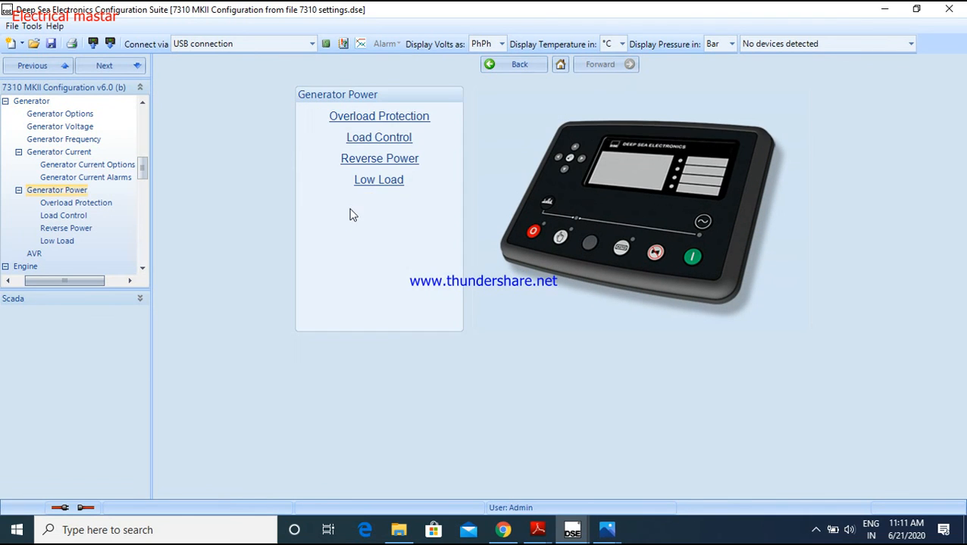
pyautogui.click(381, 127)
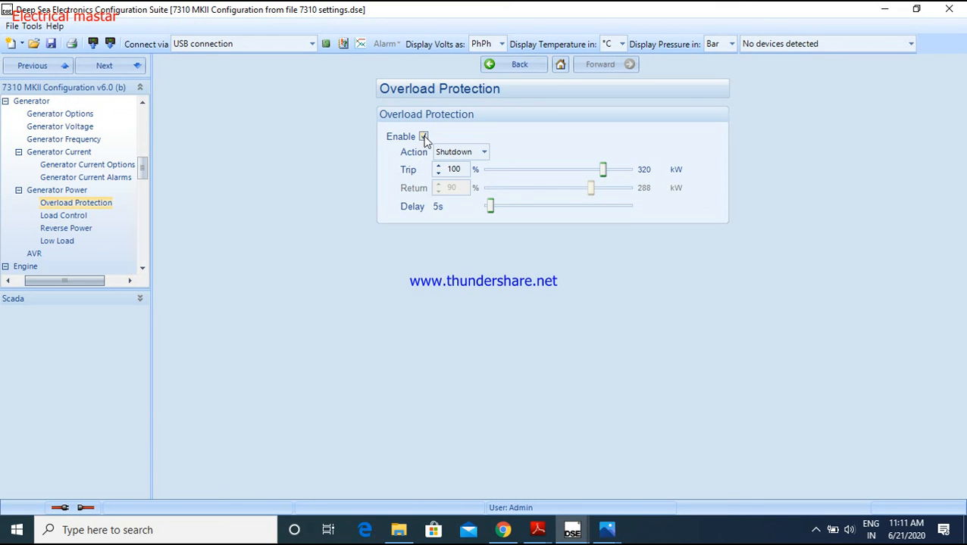
pyautogui.moveTo(605, 176)
pyautogui.click(496, 70)
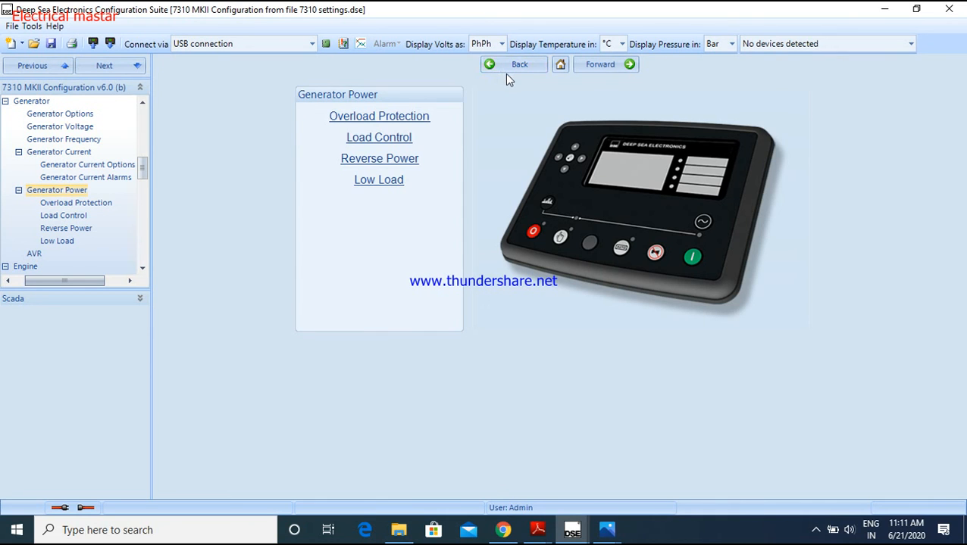
pyautogui.click(509, 66)
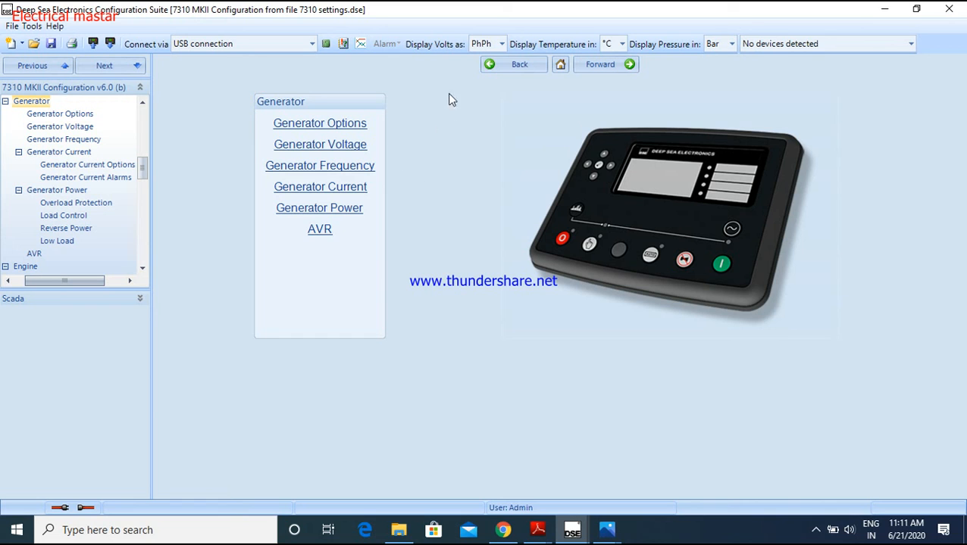
pyautogui.click(508, 63)
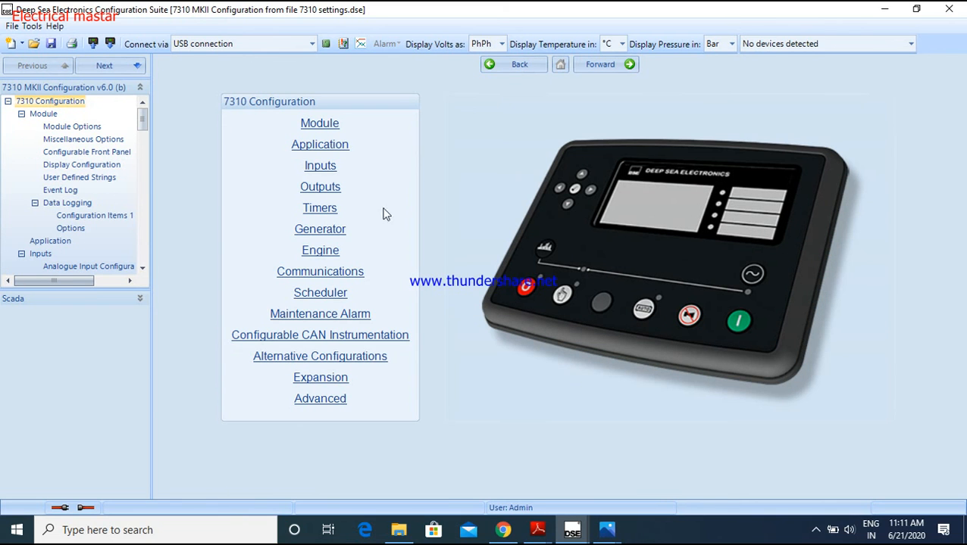
# Open Engine Options and look over the ECU, start attempts, pre-heat and post-heat settings
pyautogui.click(330, 253)
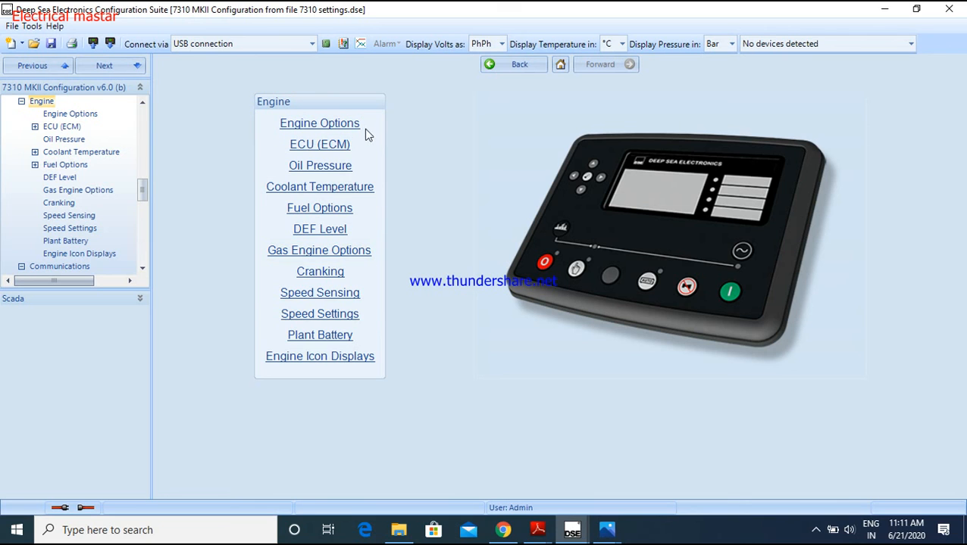
pyautogui.click(353, 128)
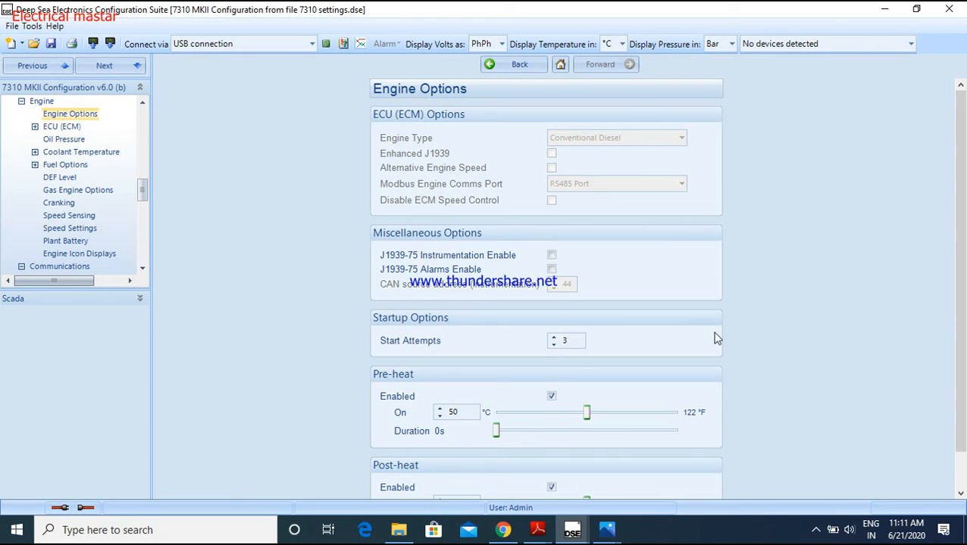
pyautogui.scroll(-1, 717, 338)
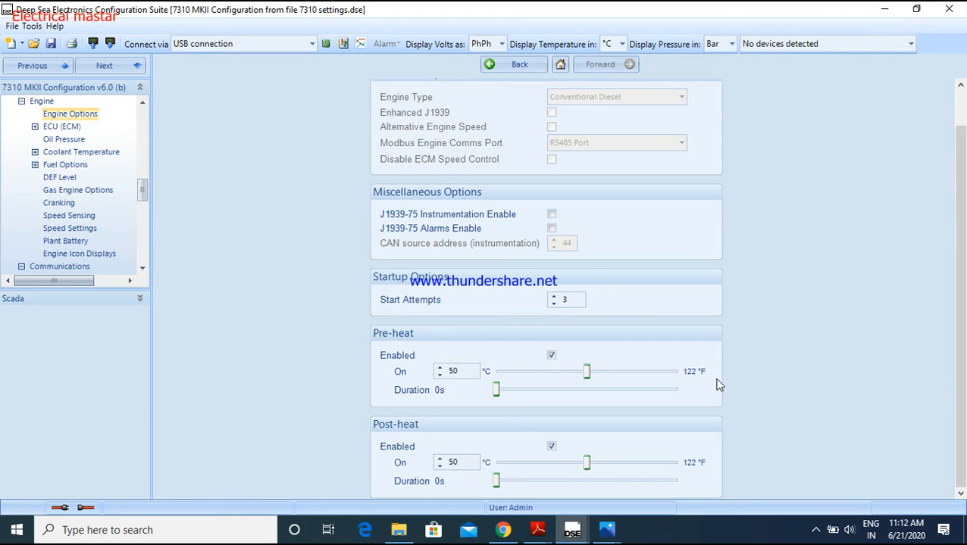
pyautogui.click(522, 70)
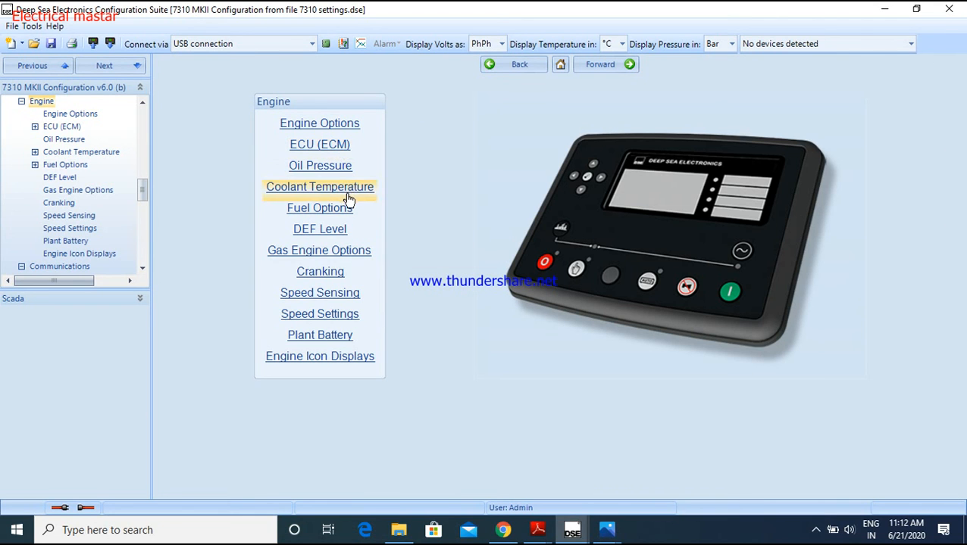
# Examine the Oil Pressure input type and low oil pressure alarms, and return to the main configuration page
pyautogui.click(330, 168)
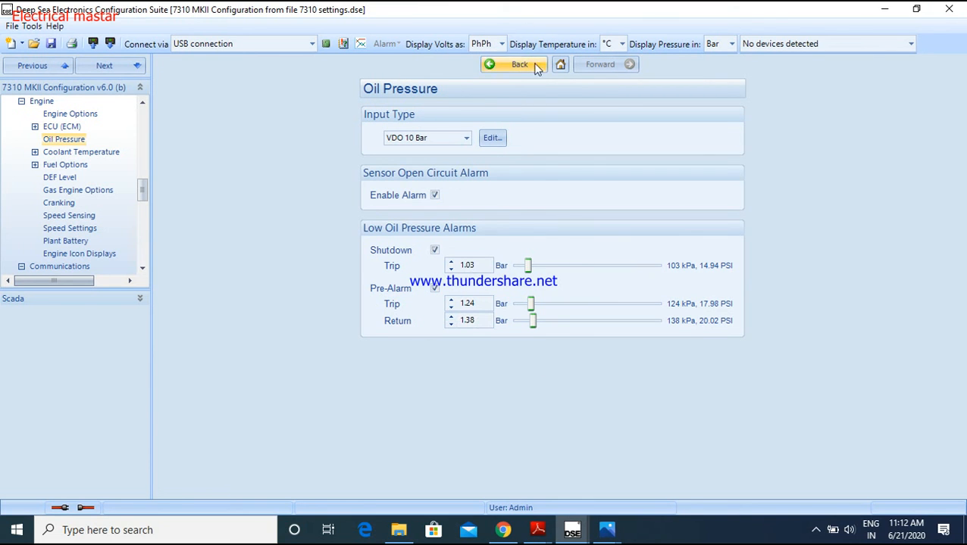
pyautogui.click(518, 64)
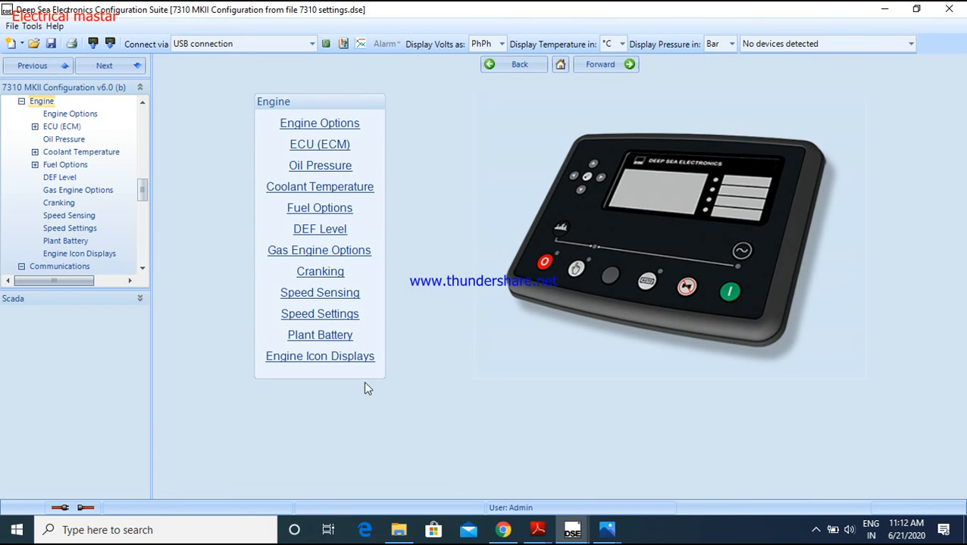
pyautogui.click(515, 64)
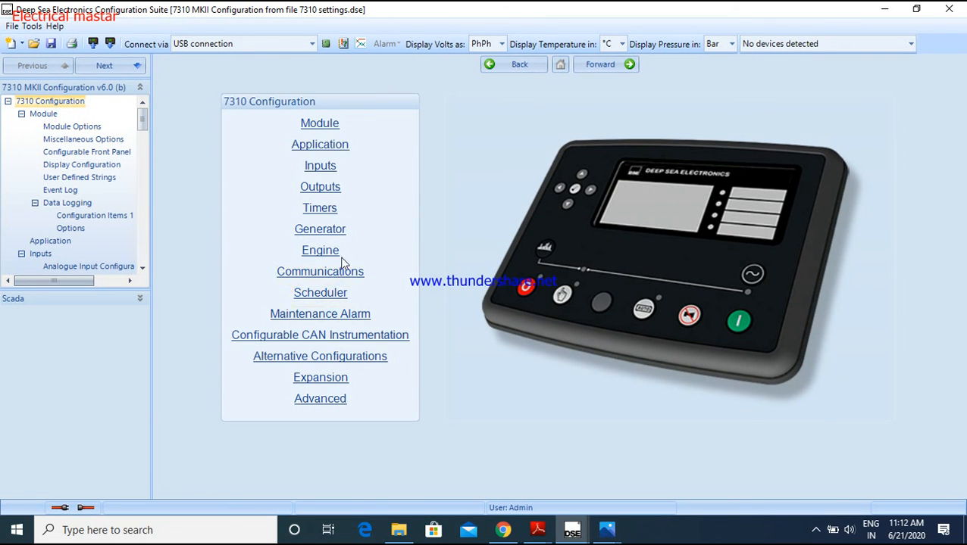
# Open Scheduler Options and check the Enable Exercise Scheduler setting
pyautogui.click(342, 296)
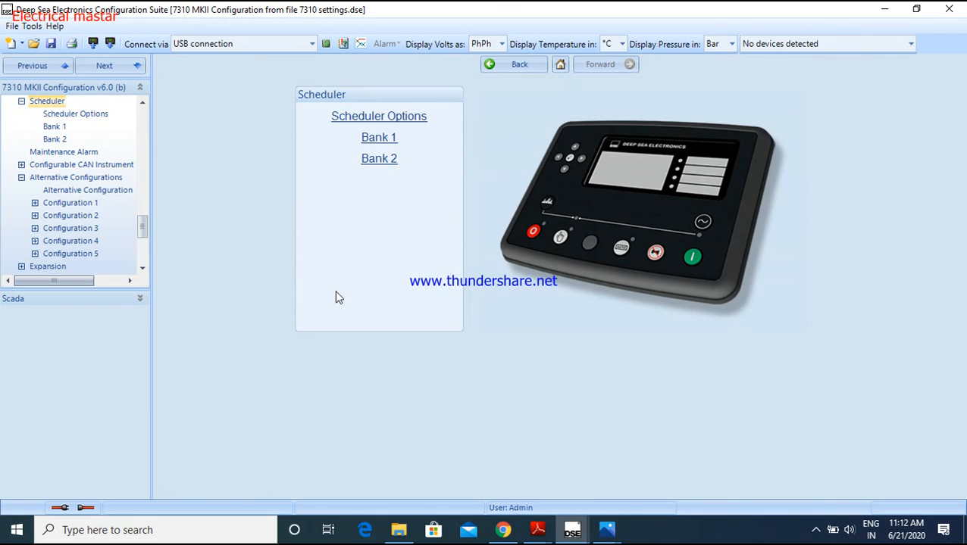
pyautogui.click(402, 121)
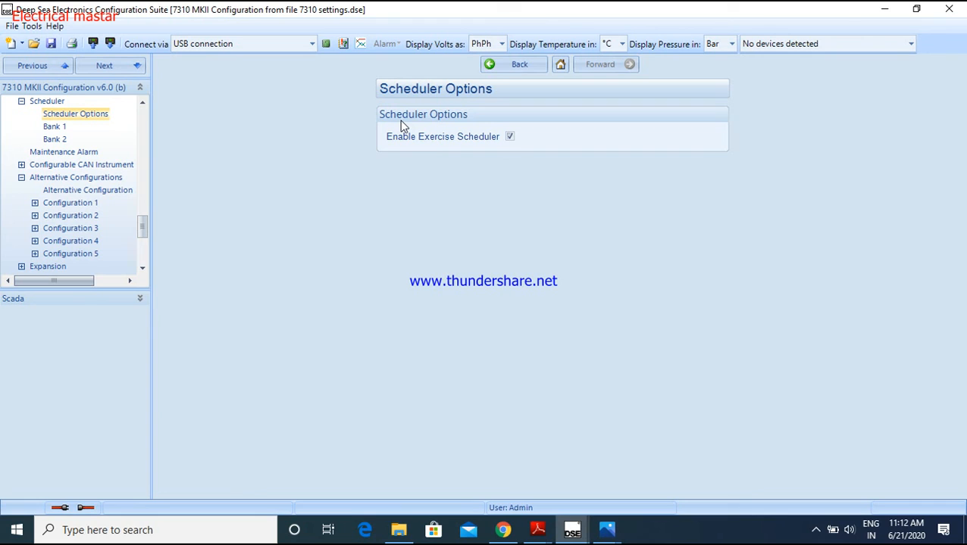
pyautogui.click(510, 138)
pyautogui.click(519, 65)
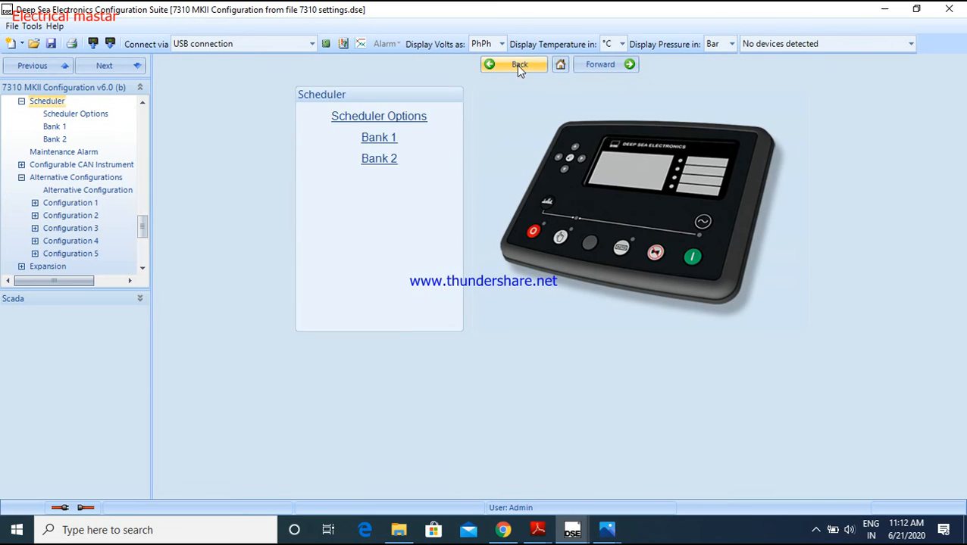
# Open the Scheduler's Bank 1 page and examine its Schedule Period options
pyautogui.click(387, 141)
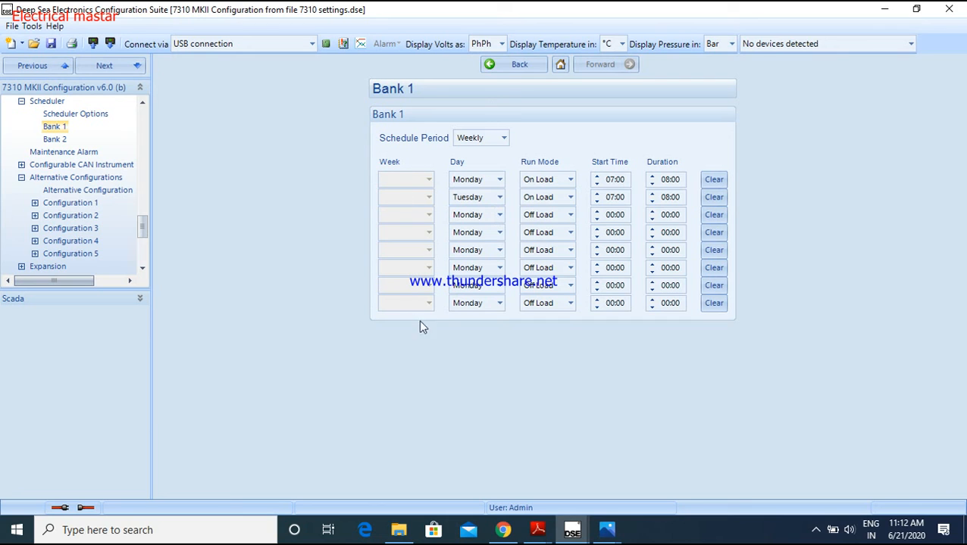
pyautogui.click(502, 139)
pyautogui.click(502, 139)
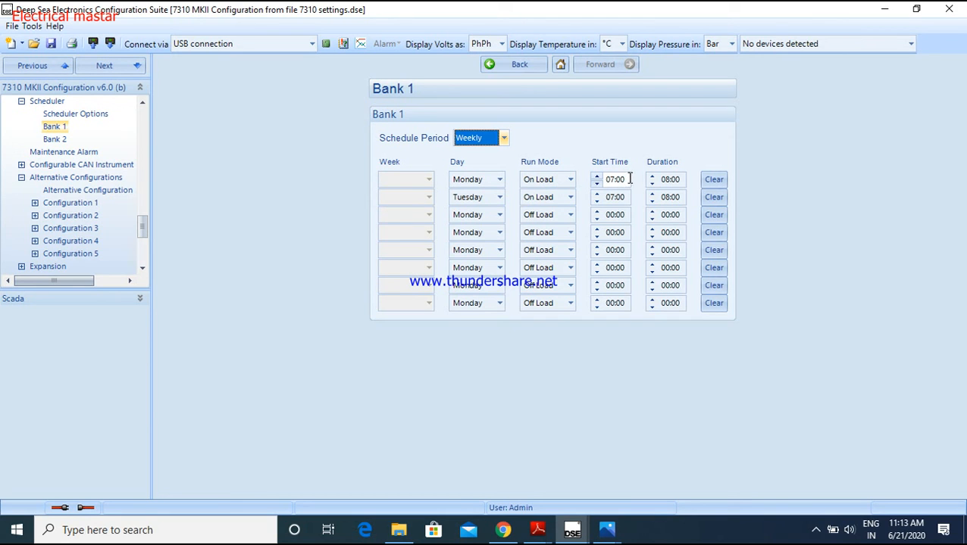
# Look over the Day and Run Mode options of the first Bank 1 entry, keeping On Load as the run mode
pyautogui.click(499, 180)
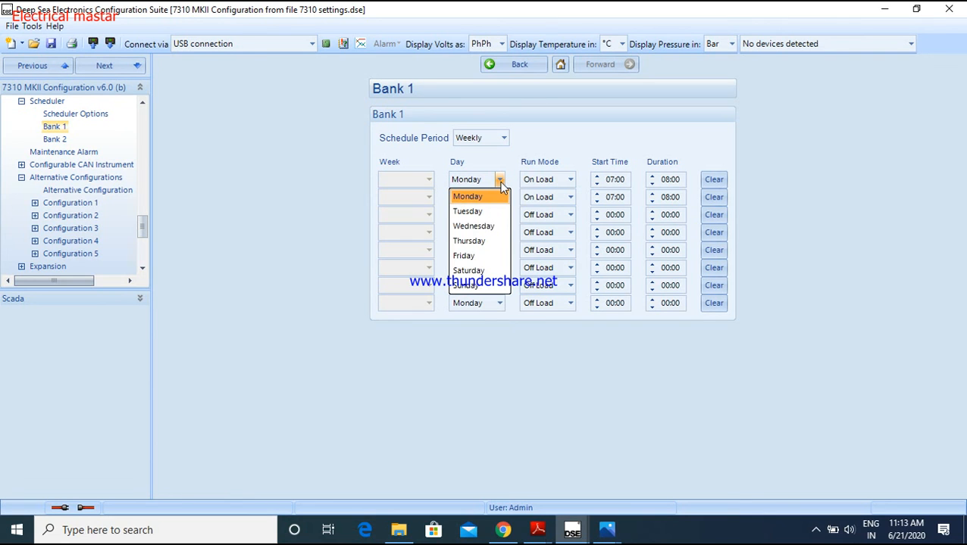
pyautogui.click(500, 184)
pyautogui.click(500, 182)
pyautogui.click(500, 184)
pyautogui.click(571, 182)
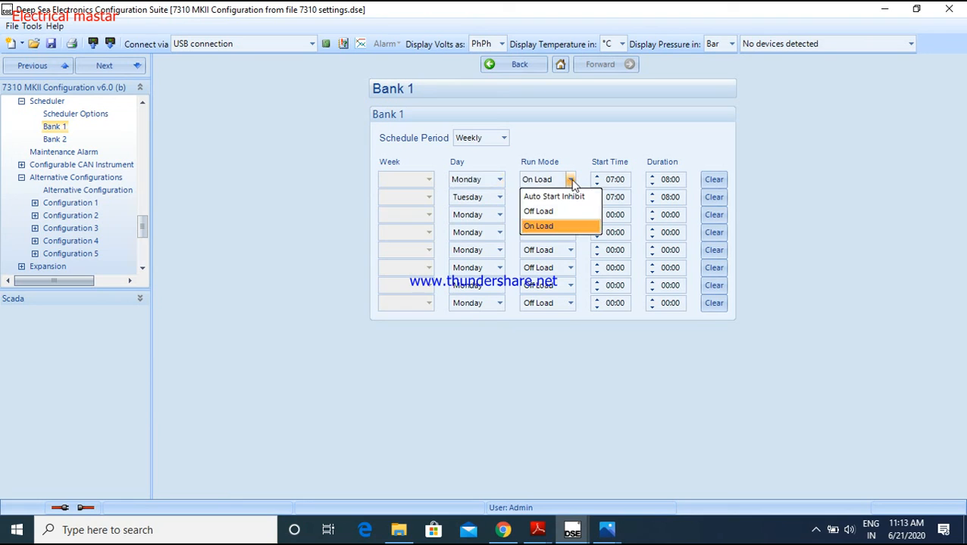
pyautogui.click(565, 226)
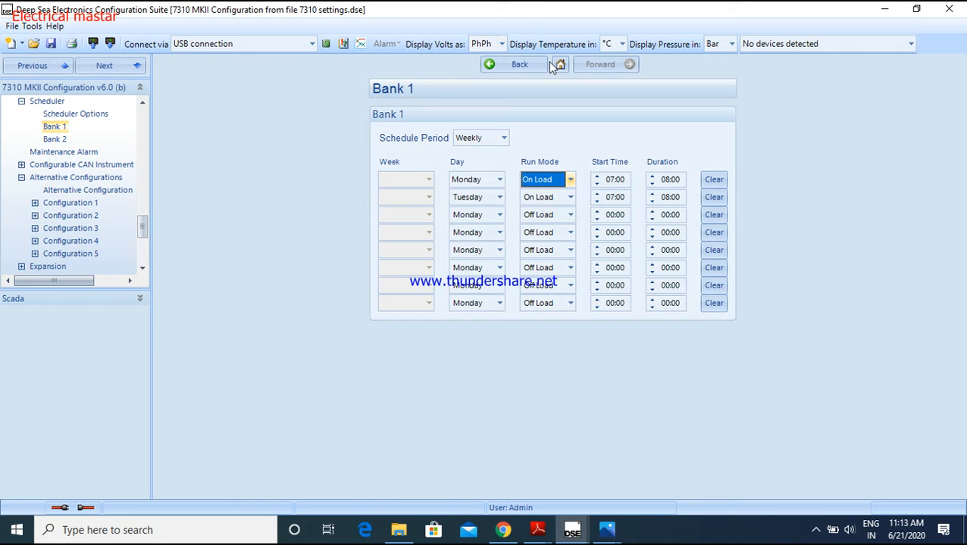
# Open the Scheduler's Bank 2 page and look over the Week, Day and Run Mode options of its first entry
pyautogui.click(519, 64)
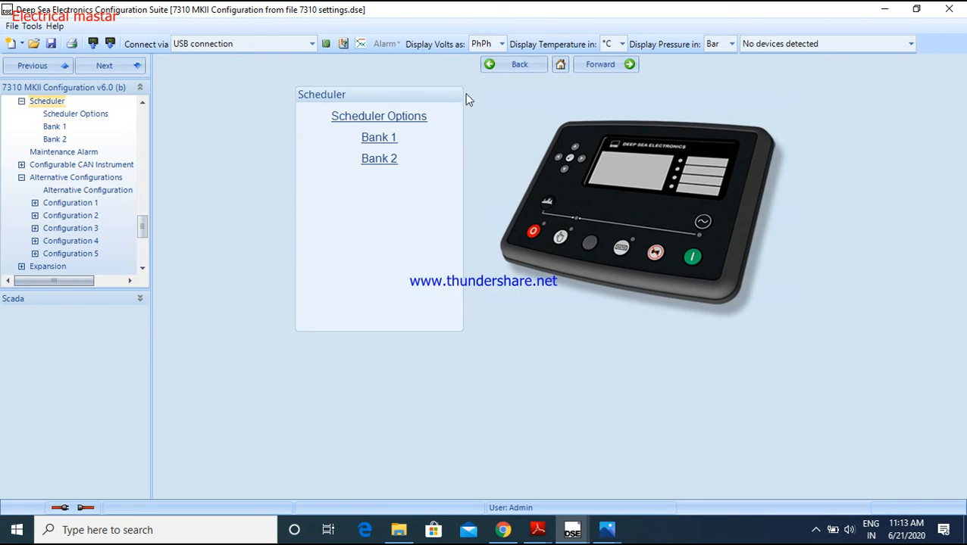
pyautogui.click(378, 160)
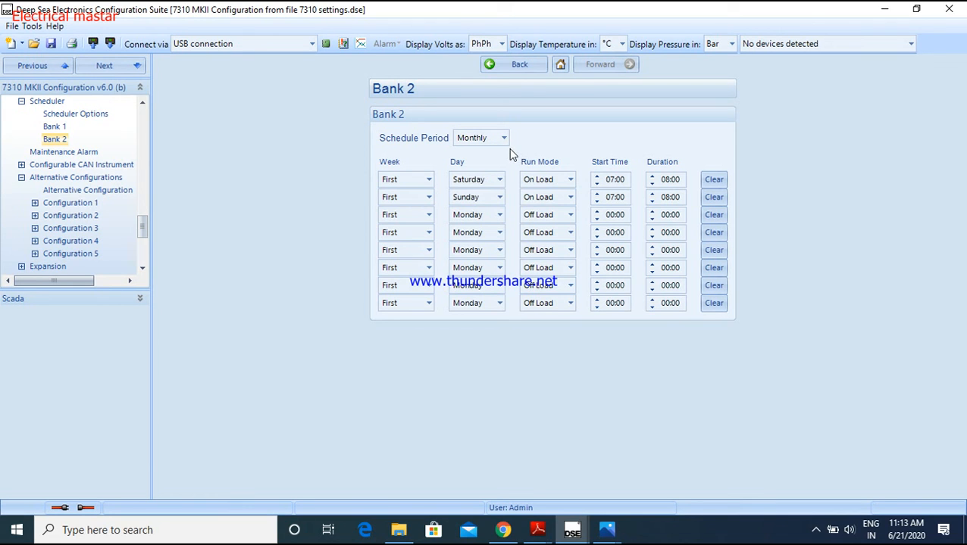
pyautogui.click(429, 182)
pyautogui.click(429, 182)
pyautogui.click(500, 182)
pyautogui.click(500, 182)
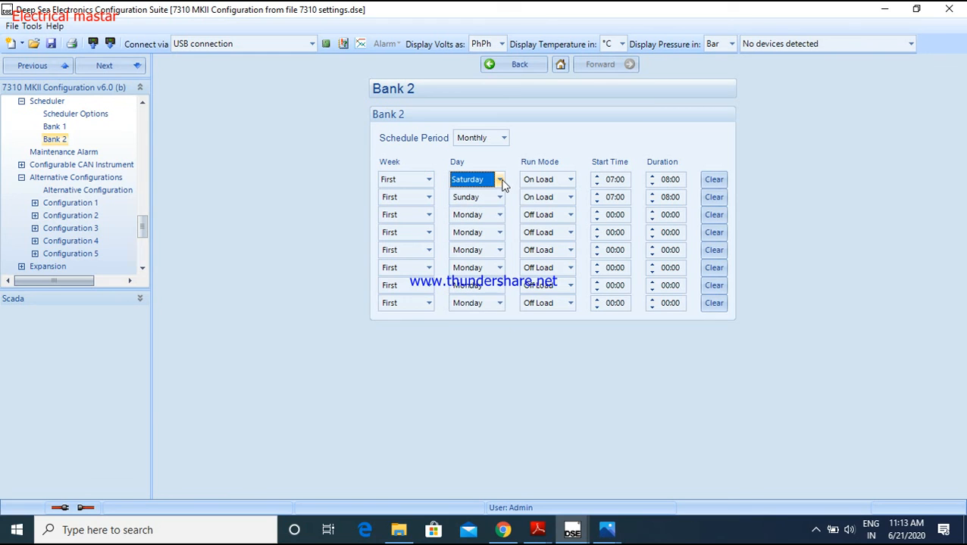
pyautogui.click(570, 183)
pyautogui.click(570, 183)
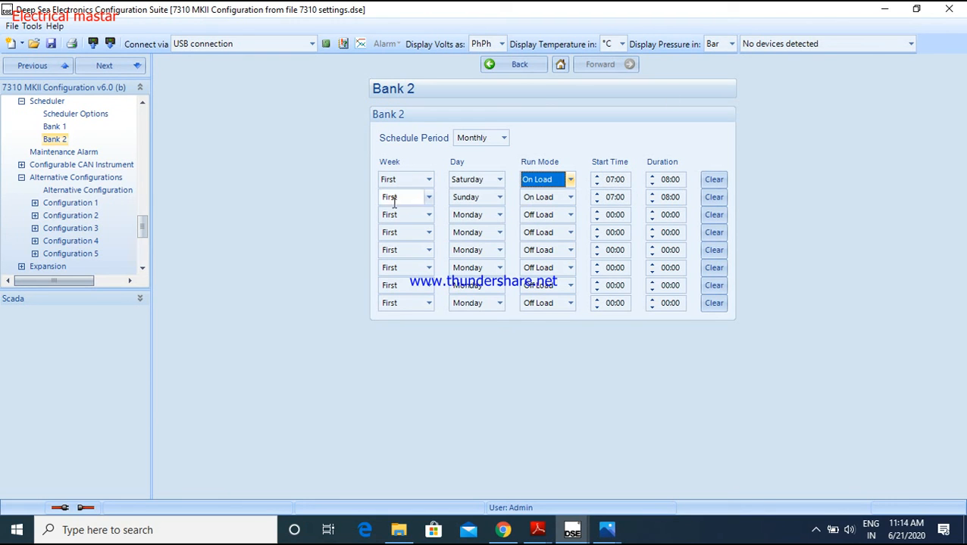
# Examine the Week options of the second Bank 2 entry, keeping First, and return to the main configuration page
pyautogui.click(430, 197)
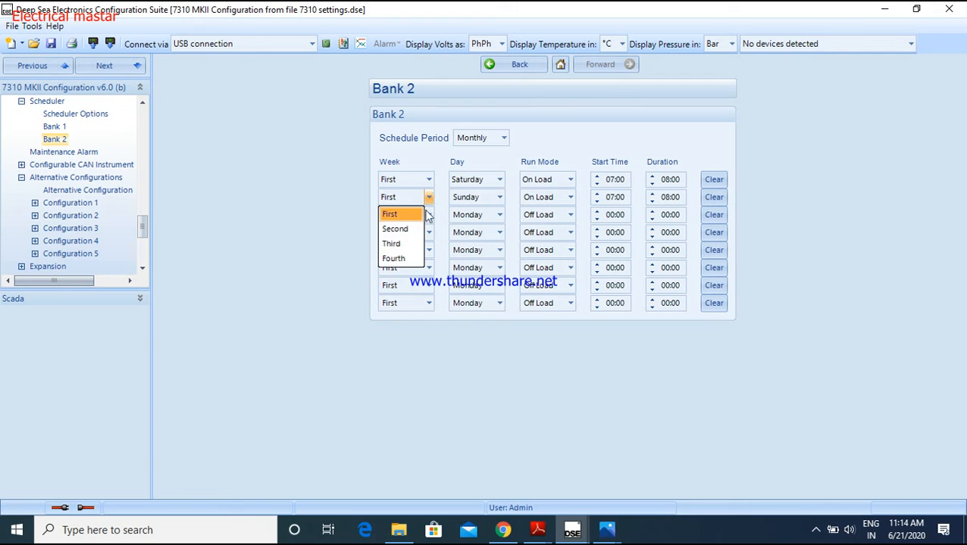
pyautogui.click(413, 156)
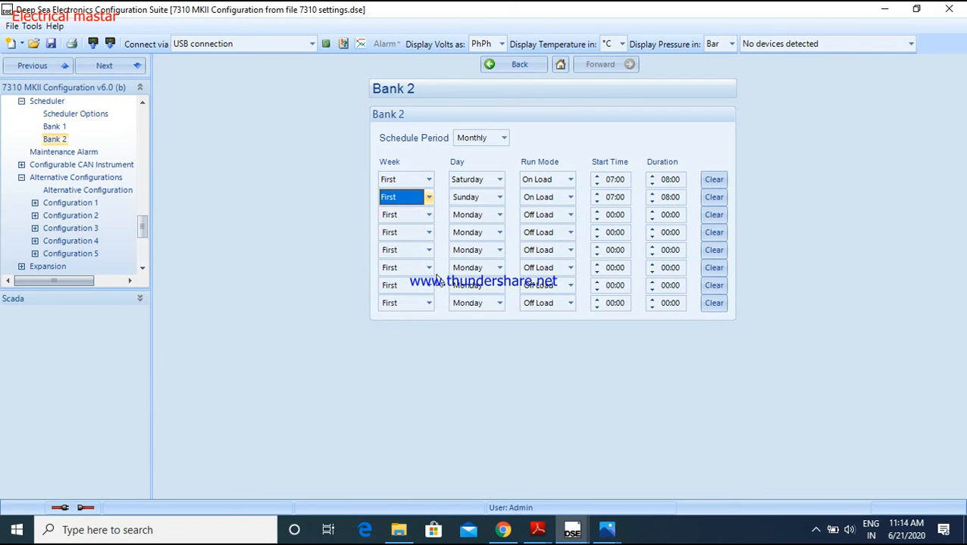
pyautogui.click(506, 65)
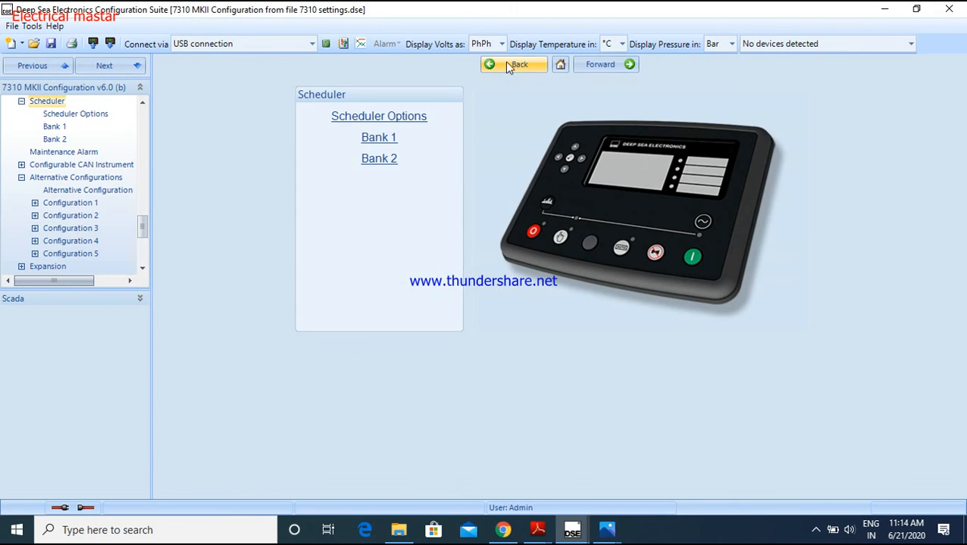
pyautogui.click(506, 66)
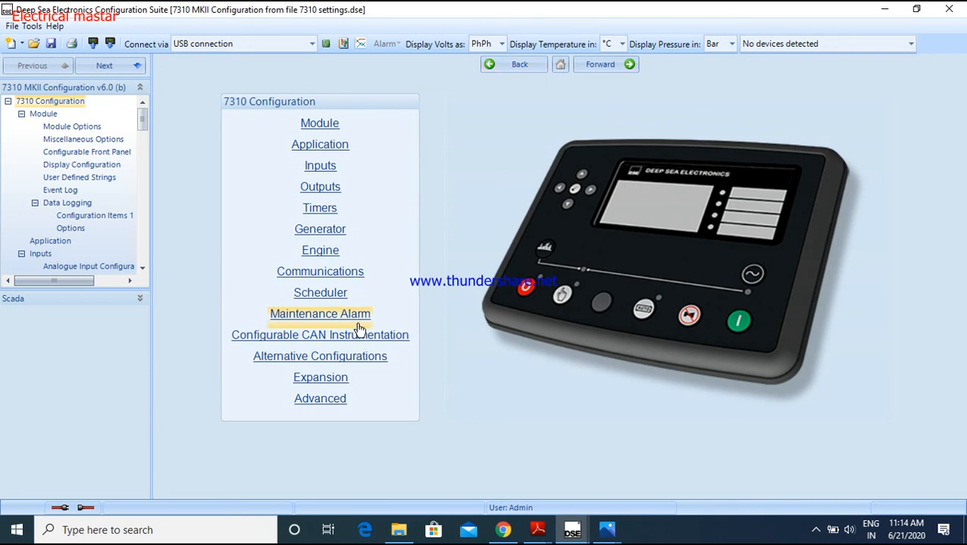